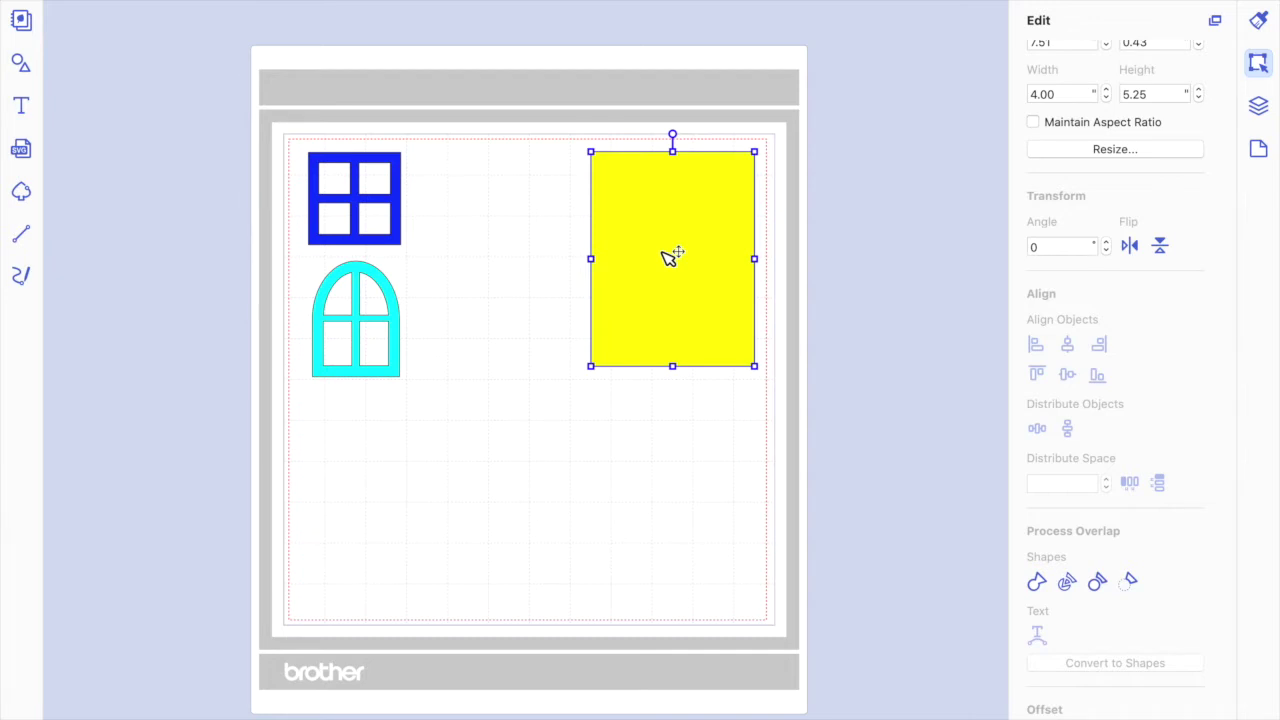
Try the blue square window on the yellow rectangle, enlarge it to about 2.69 by 2.69 inches, and move it back off.
{"action": "left_click", "coordinate": [368, 204]}
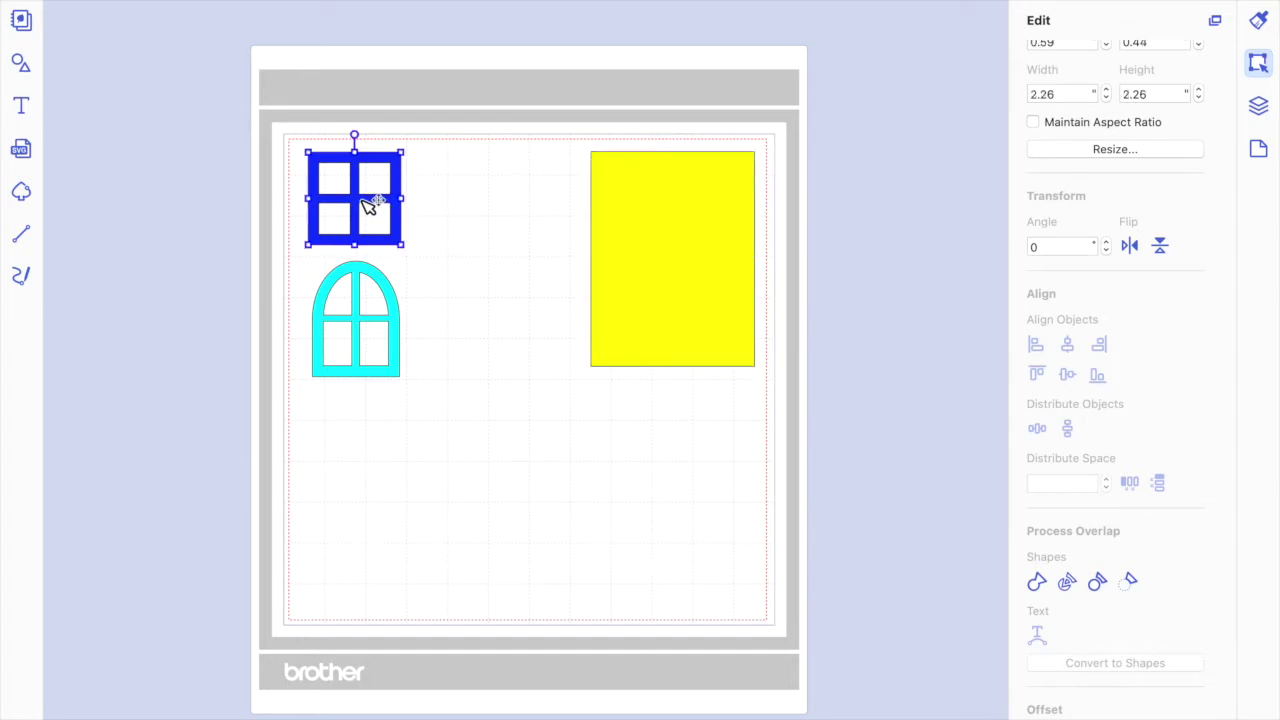
{"action": "left_click_drag", "start_coordinate": [368, 204], "coordinate": [685, 232]}
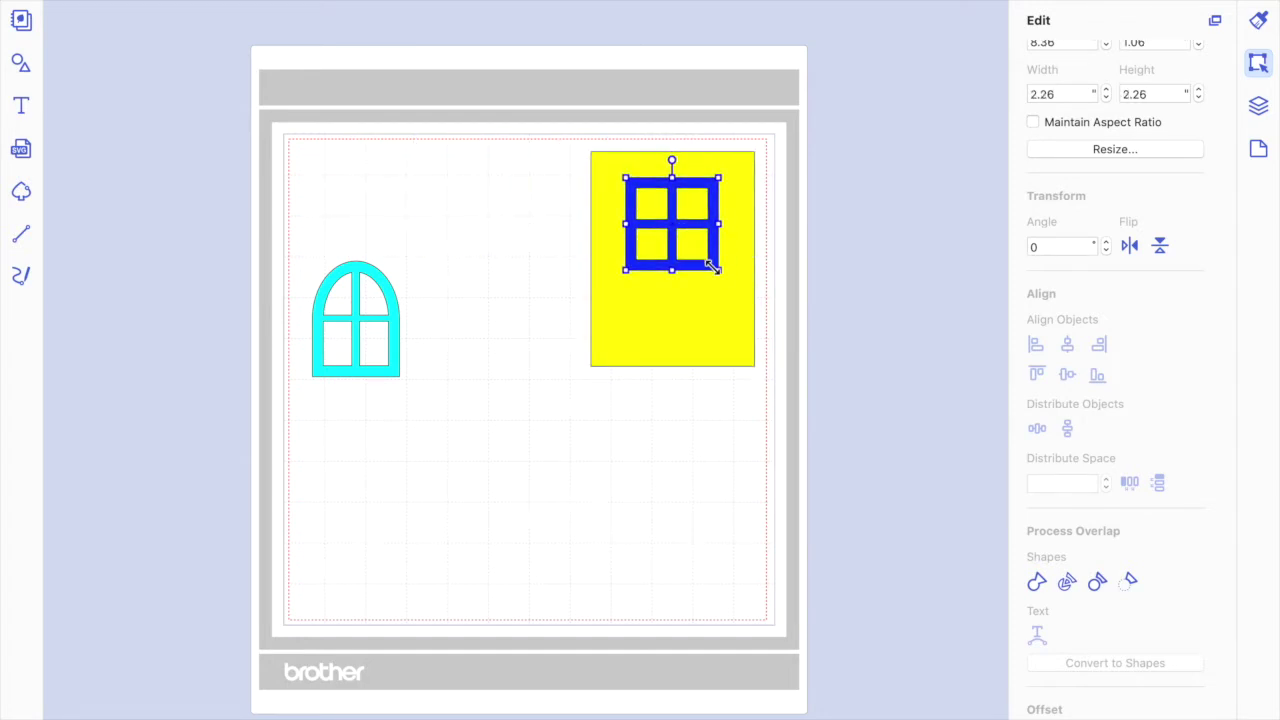
{"action": "left_click_drag", "start_coordinate": [716, 272], "coordinate": [736, 289]}
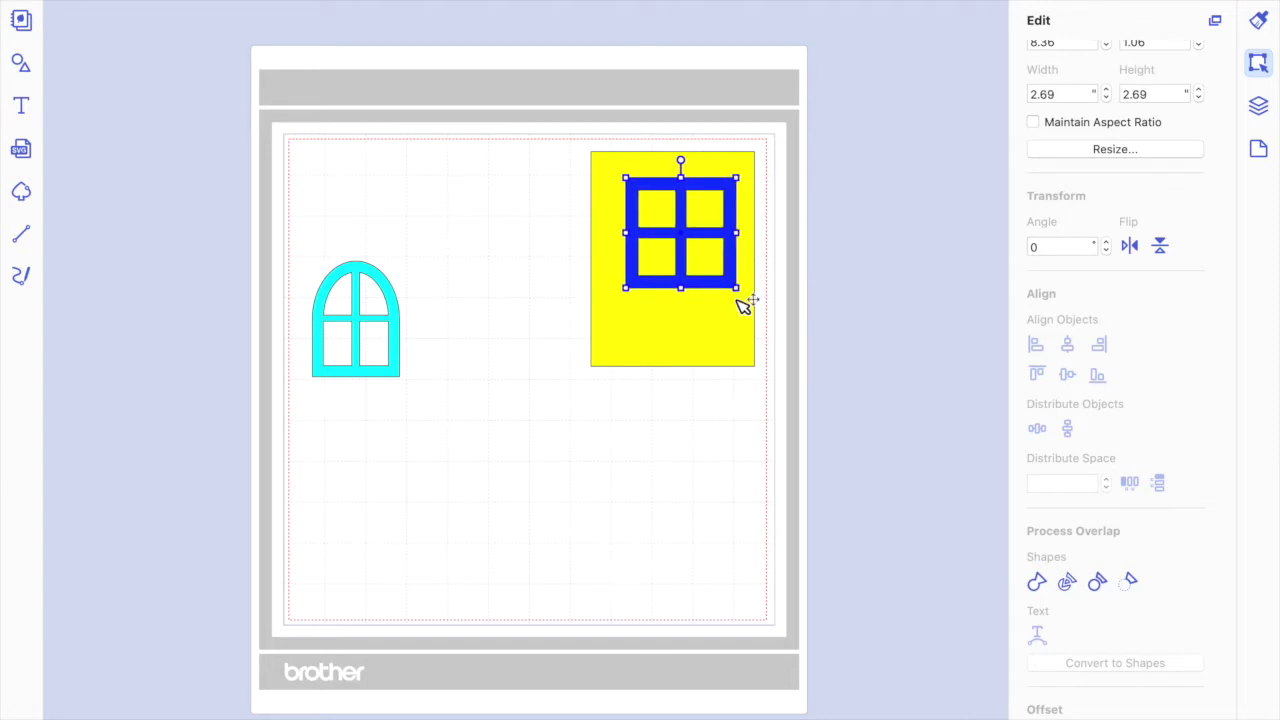
{"action": "left_click_drag", "start_coordinate": [689, 238], "coordinate": [395, 204]}
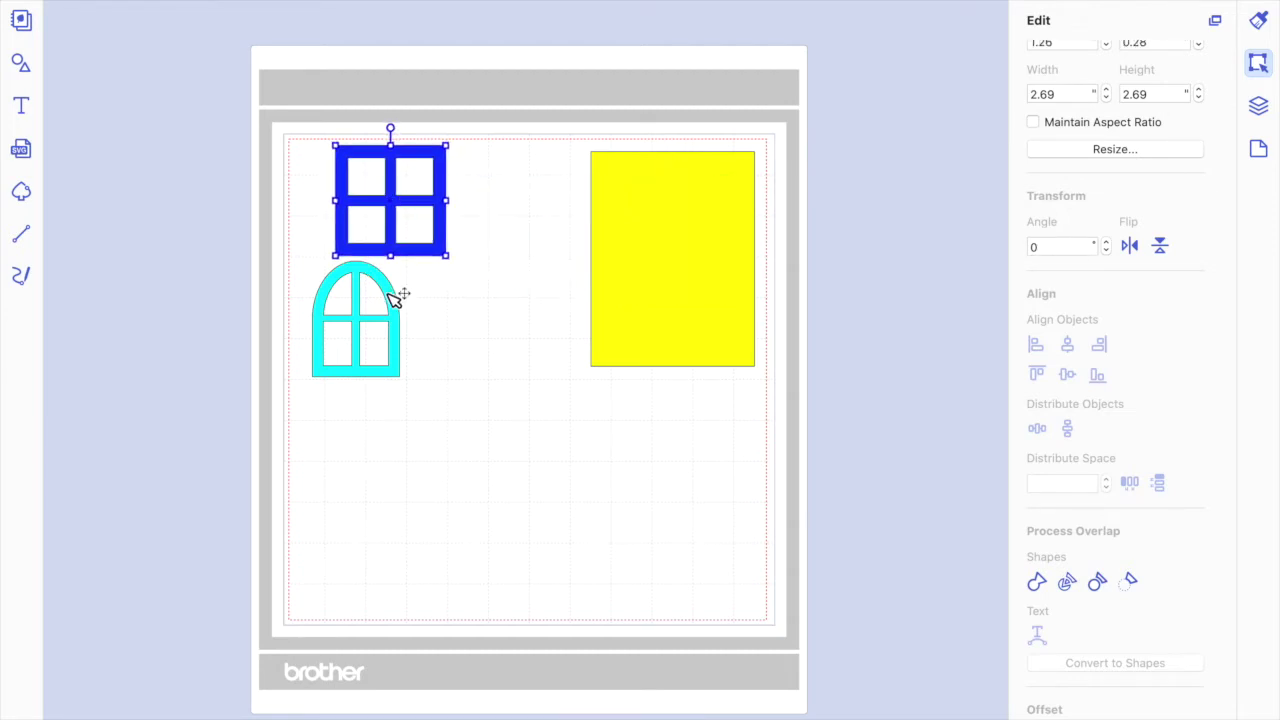
Place the cyan arched window over the yellow rectangle, enlarge it to about 2.90 by 3.85 inches, and centre it there.
{"action": "left_click_drag", "start_coordinate": [366, 328], "coordinate": [520, 355]}
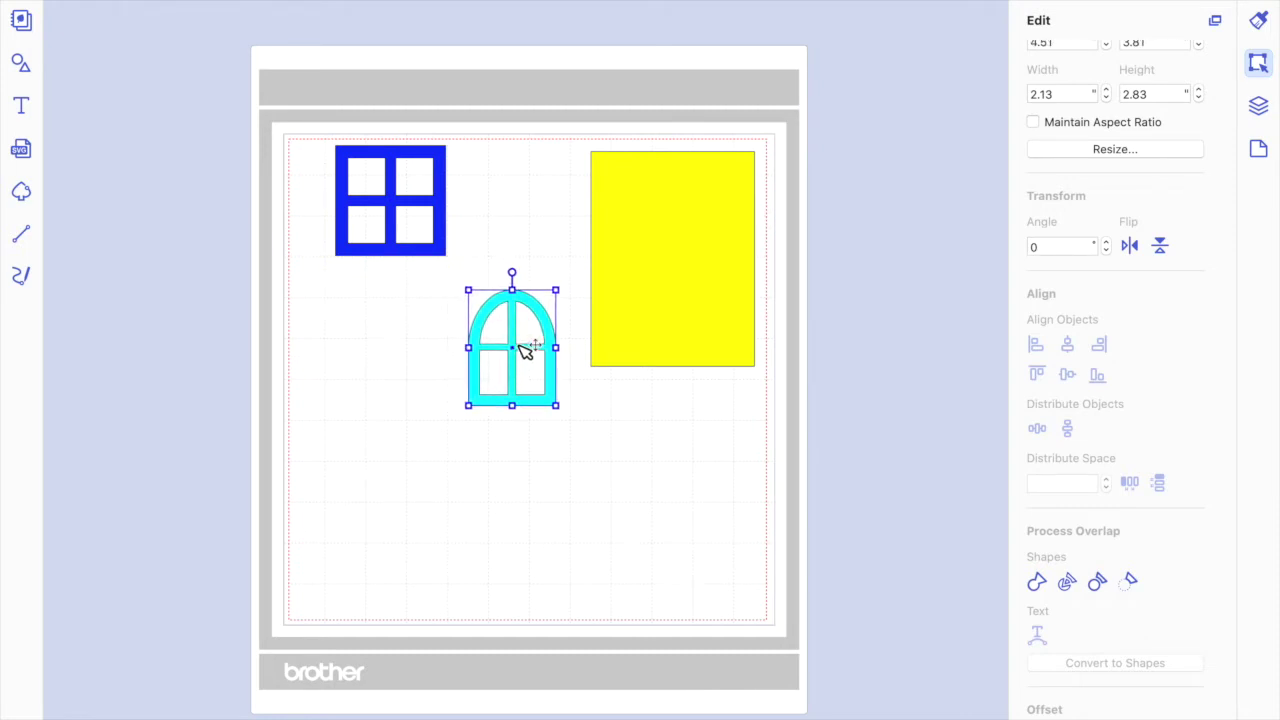
{"action": "mouse_move", "coordinate": [467, 405]}
{"action": "left_mouse_down"}
{"action": "mouse_move", "coordinate": [369, 463]}
{"action": "mouse_move", "coordinate": [500, 366]}
{"action": "mouse_move", "coordinate": [432, 426]}
{"action": "mouse_move", "coordinate": [464, 410]}
{"action": "left_mouse_up"}
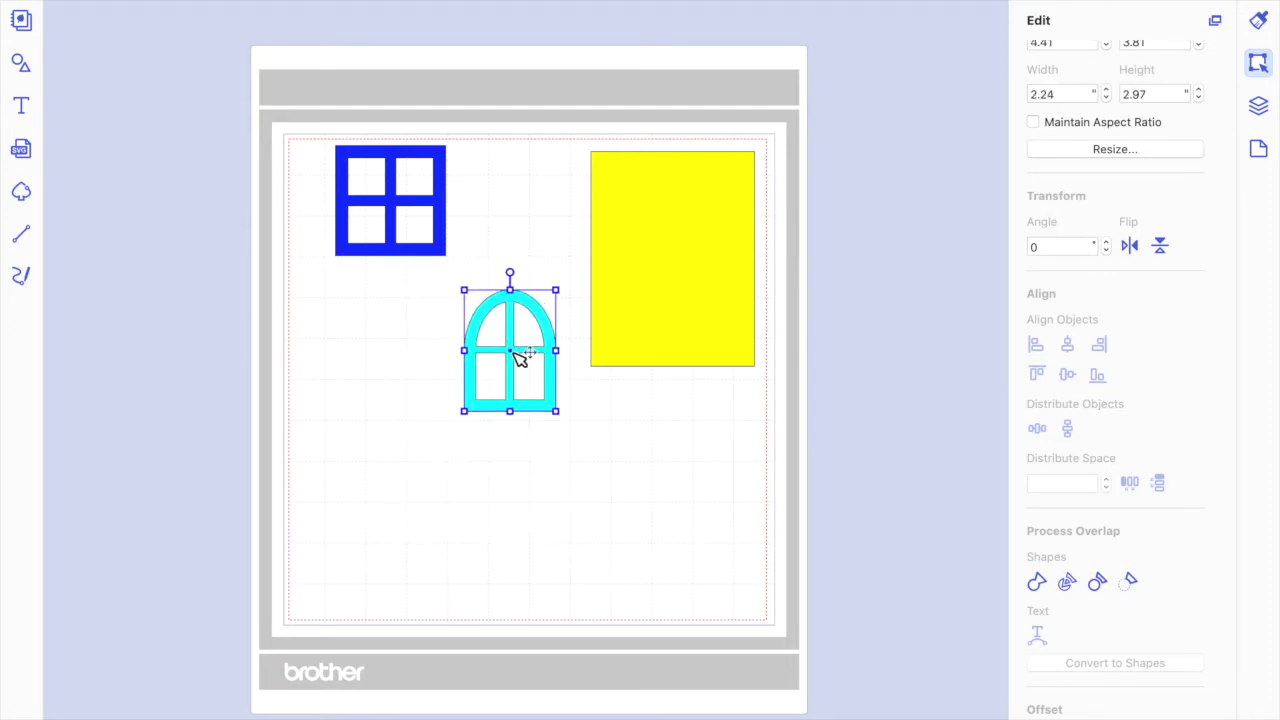
{"action": "left_click_drag", "start_coordinate": [520, 358], "coordinate": [681, 260]}
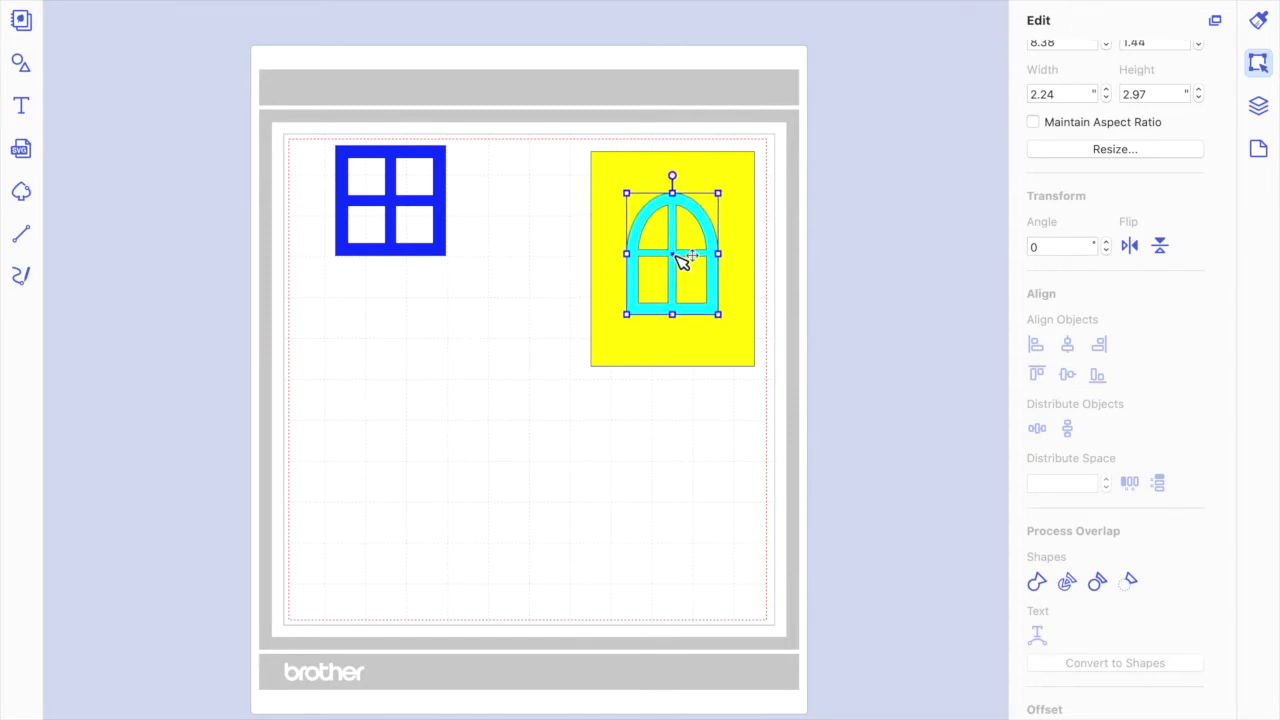
{"action": "left_click_drag", "start_coordinate": [716, 316], "coordinate": [745, 347]}
{"action": "left_click_drag", "start_coordinate": [694, 280], "coordinate": [685, 267]}
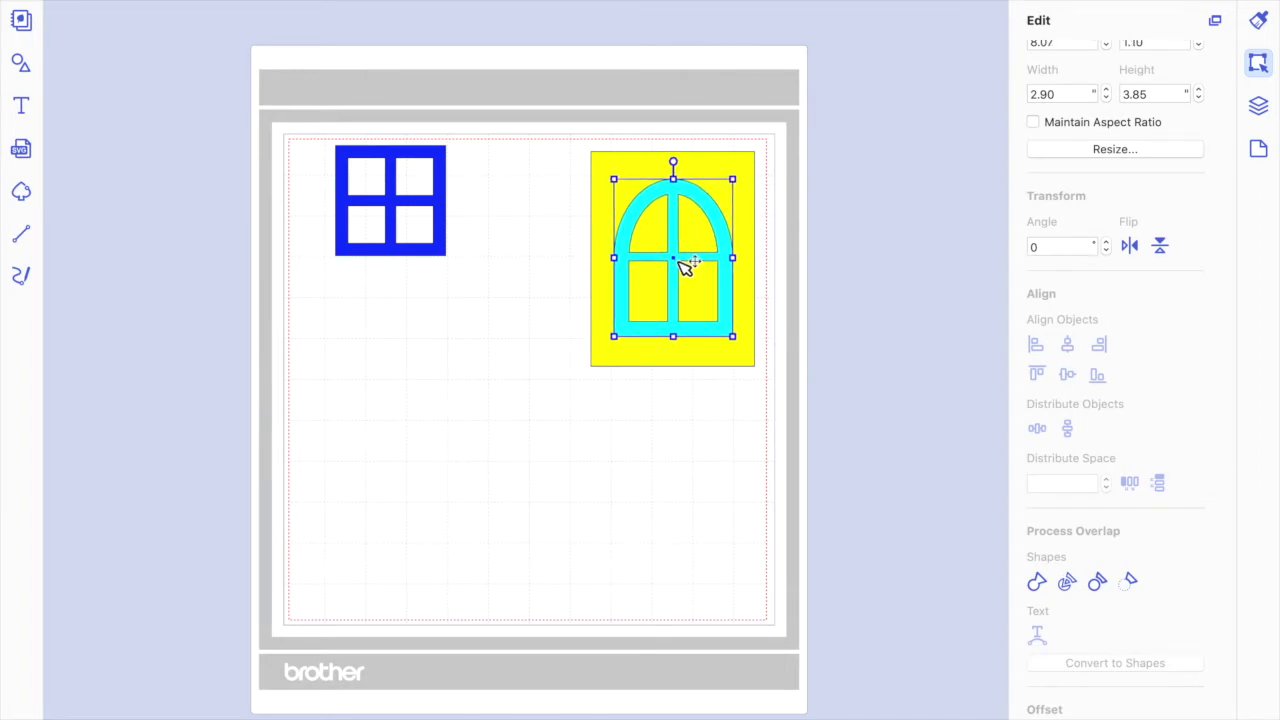
Shrink the arched window to about 2.00 by 2.66 inches and move it off the yellow rectangle, beside the blue window.
{"action": "left_click_drag", "start_coordinate": [617, 336], "coordinate": [650, 288]}
{"action": "left_click_drag", "start_coordinate": [700, 240], "coordinate": [682, 241]}
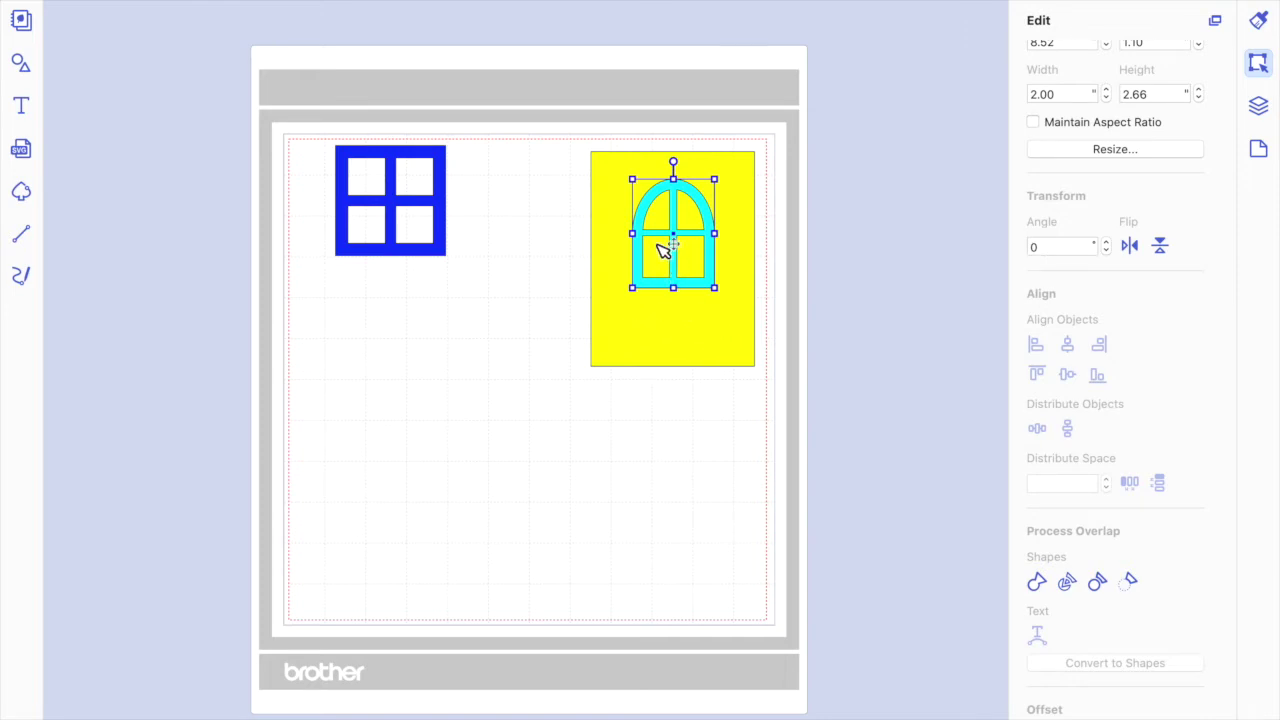
{"action": "left_click_drag", "start_coordinate": [647, 239], "coordinate": [513, 201]}
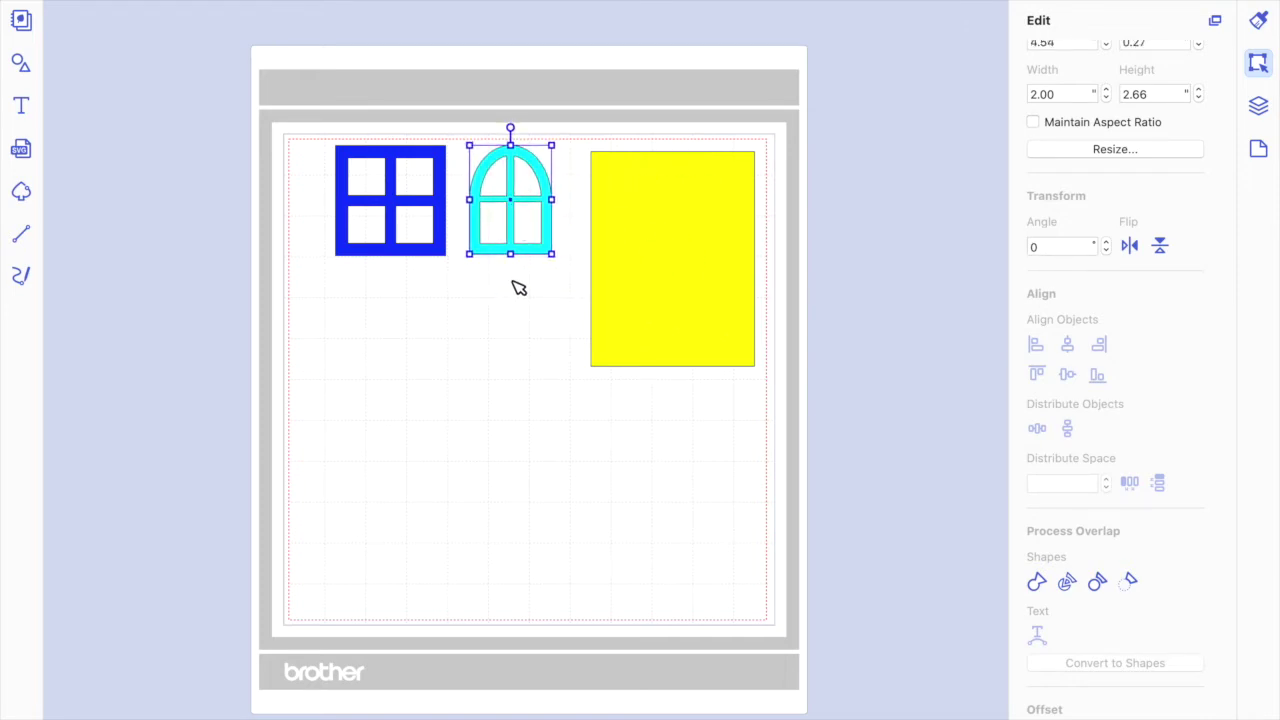
{"action": "left_click", "coordinate": [519, 287]}
{"action": "left_click", "coordinate": [437, 240]}
{"action": "left_click", "coordinate": [510, 250]}
{"action": "left_click", "coordinate": [722, 256]}
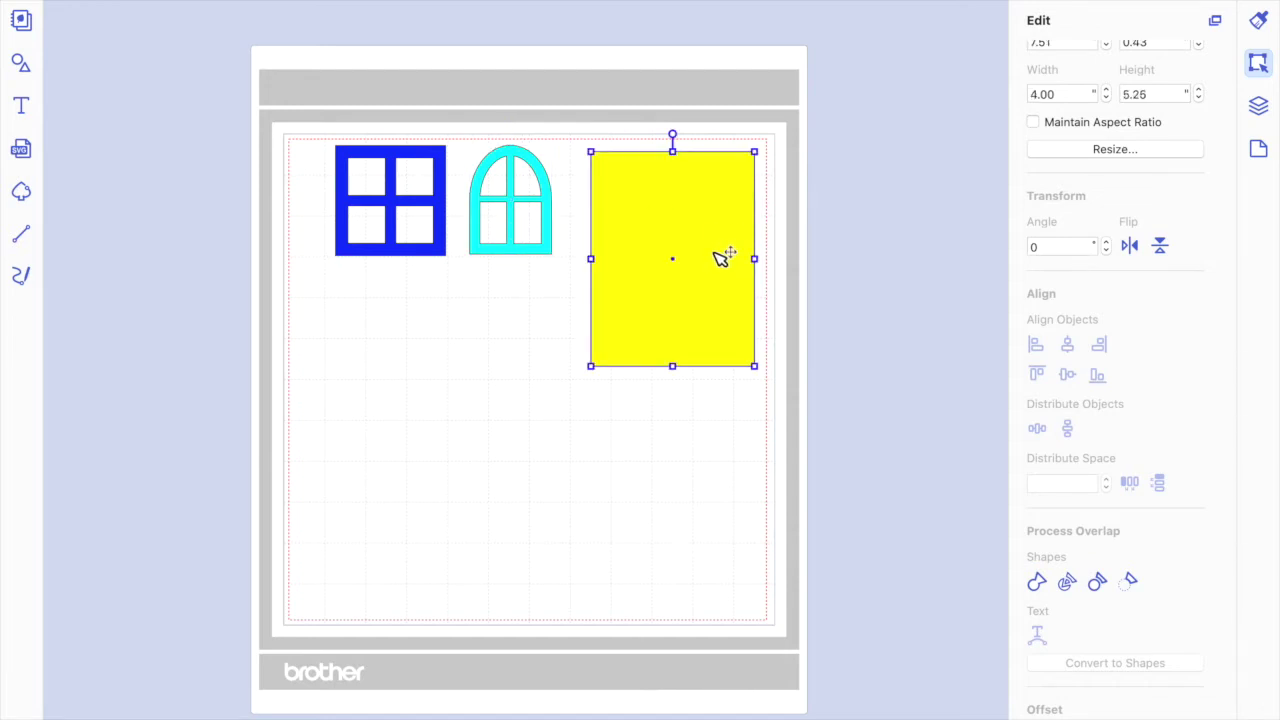
Move the arched window just below the yellow rectangle and the blue window beneath it, clearing the rest of the mat.
{"action": "left_click", "coordinate": [532, 202]}
{"action": "left_click_drag", "start_coordinate": [551, 198], "coordinate": [723, 434]}
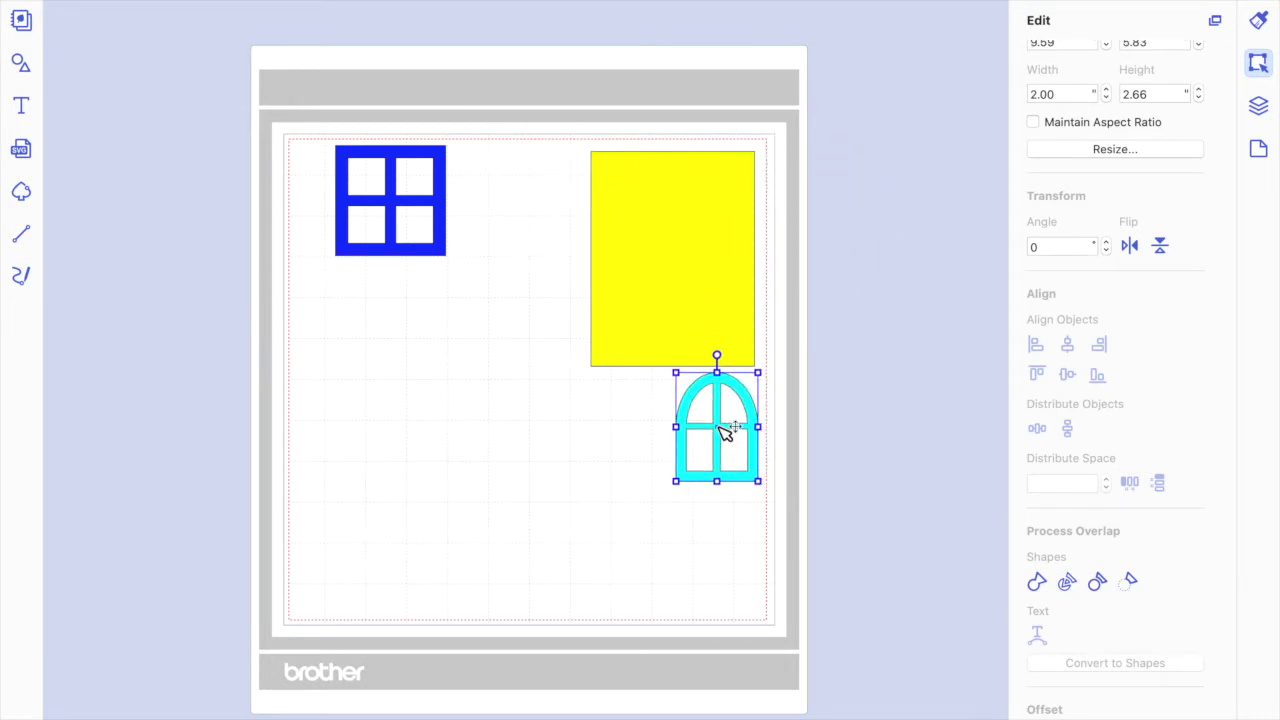
{"action": "left_click", "coordinate": [398, 218]}
{"action": "left_click_drag", "start_coordinate": [398, 218], "coordinate": [704, 548]}
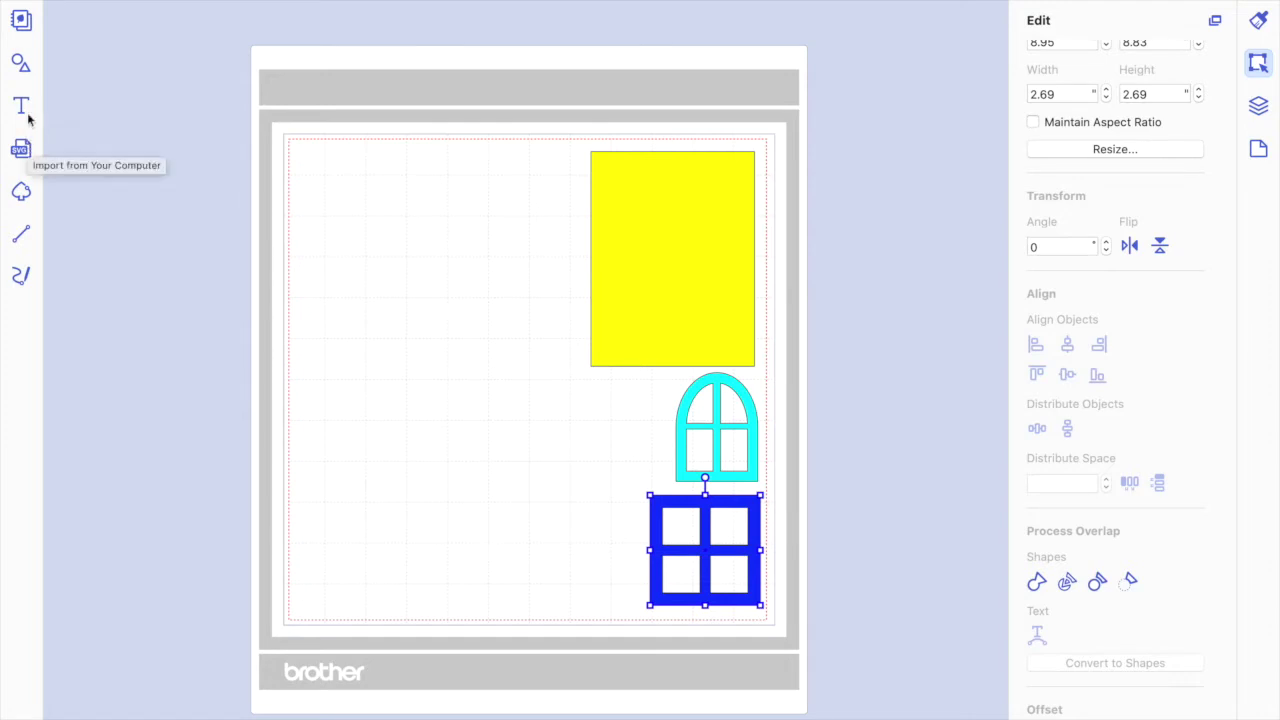
Add a plain square shape to the mat and position it slightly inside the mat's upper-left cutting boundary.
{"action": "left_click", "coordinate": [21, 62]}
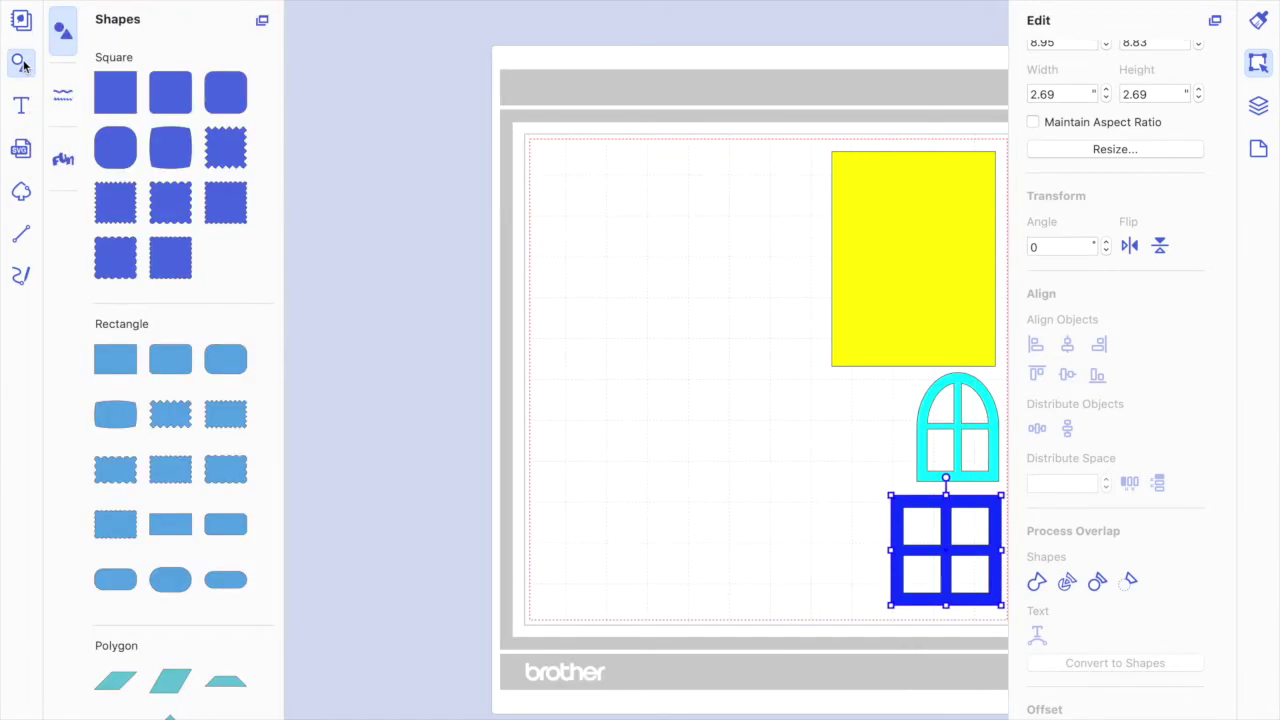
{"action": "left_click", "coordinate": [128, 95]}
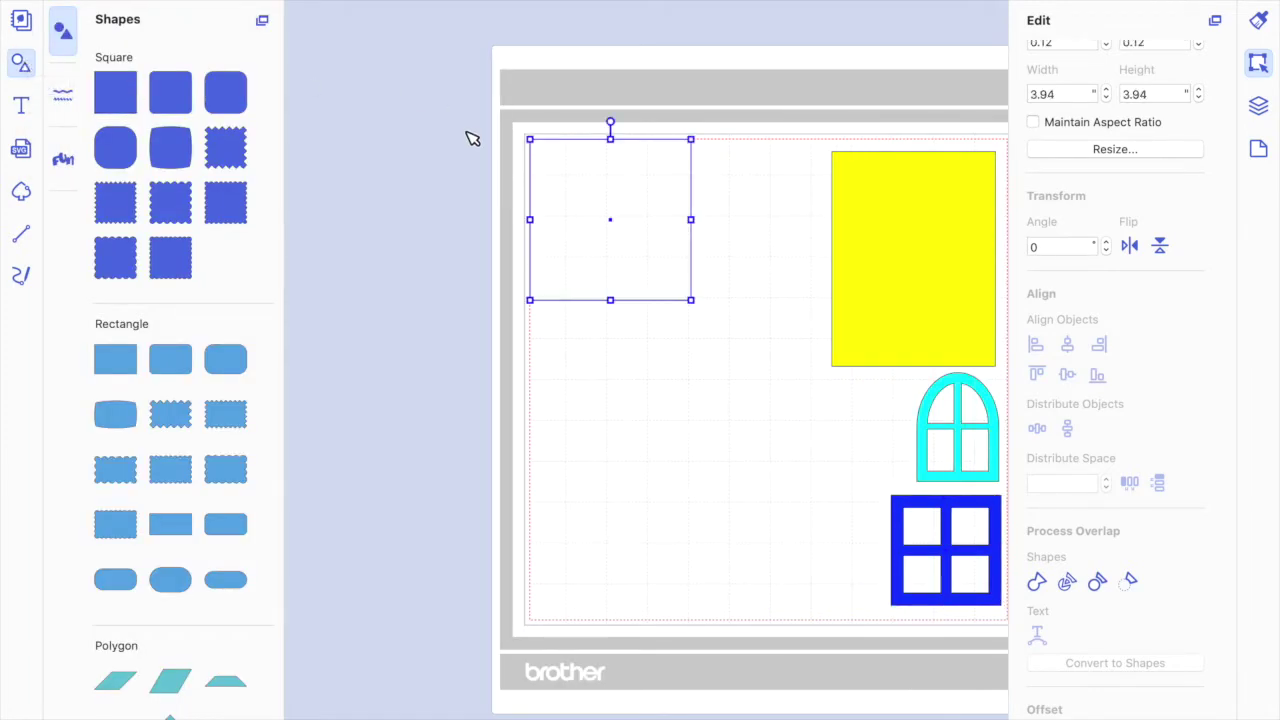
{"action": "left_click", "coordinate": [21, 66]}
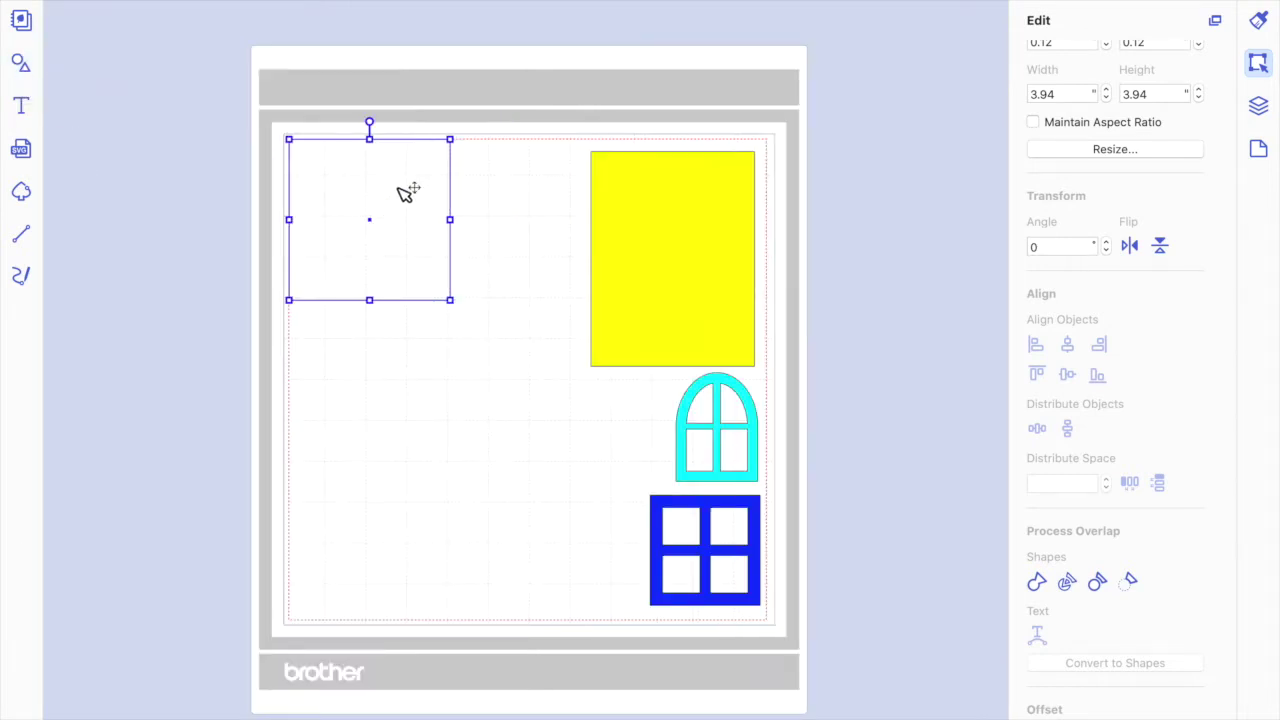
{"action": "left_click_drag", "start_coordinate": [368, 220], "coordinate": [396, 250]}
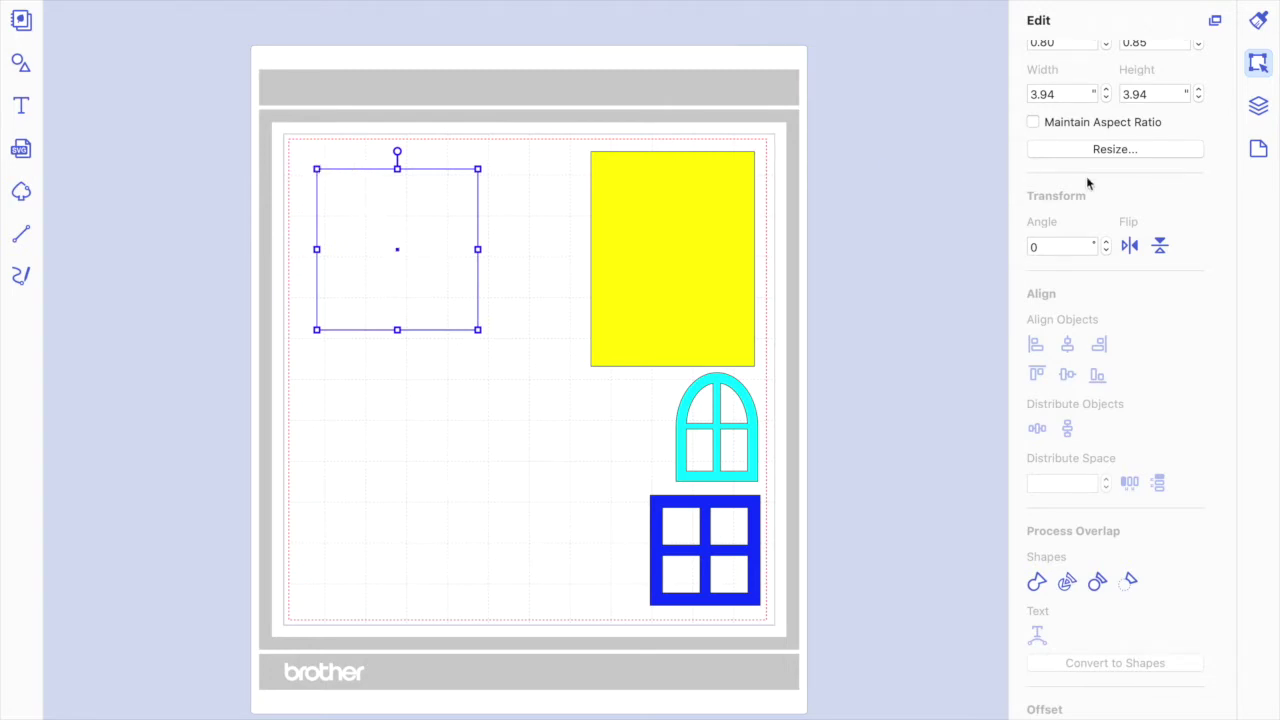
Scale the square up to 4.44 by 4.44 inches with Maintain Aspect Ratio enabled.
{"action": "left_click", "coordinate": [1077, 95]}
{"action": "left_click_drag", "start_coordinate": [1074, 95], "coordinate": [1012, 95]}
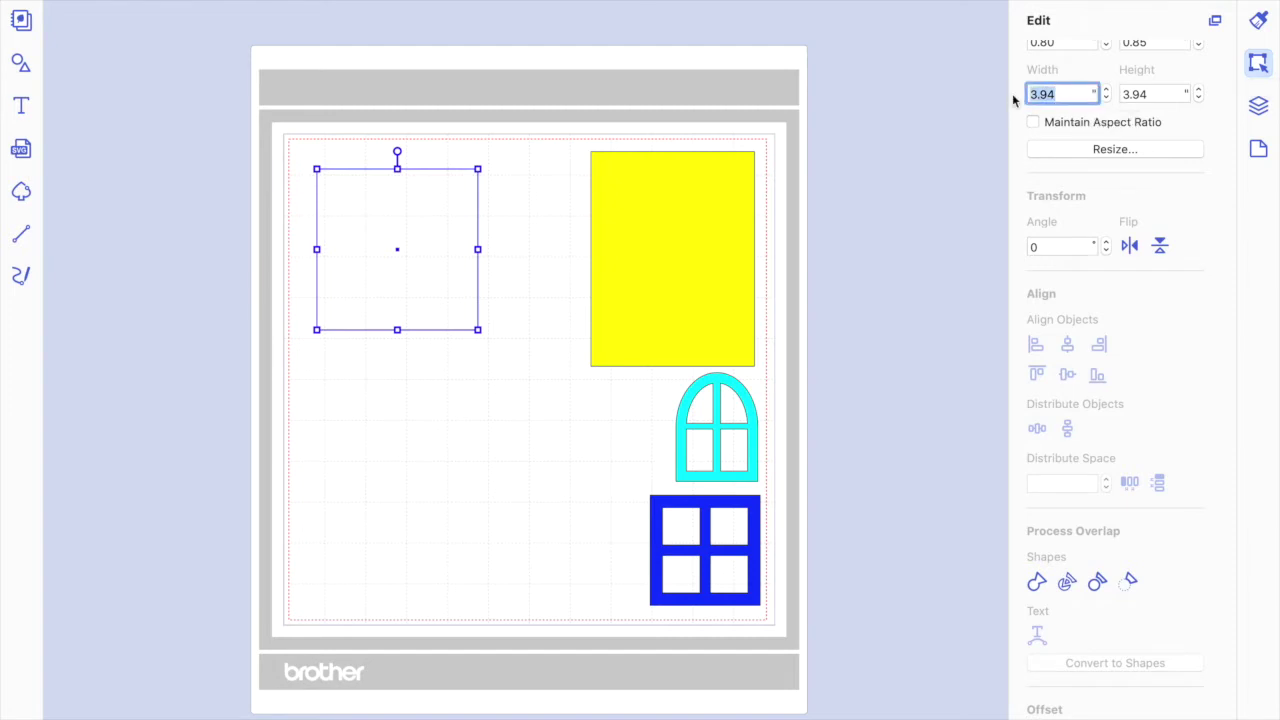
{"action": "left_click", "coordinate": [1160, 93]}
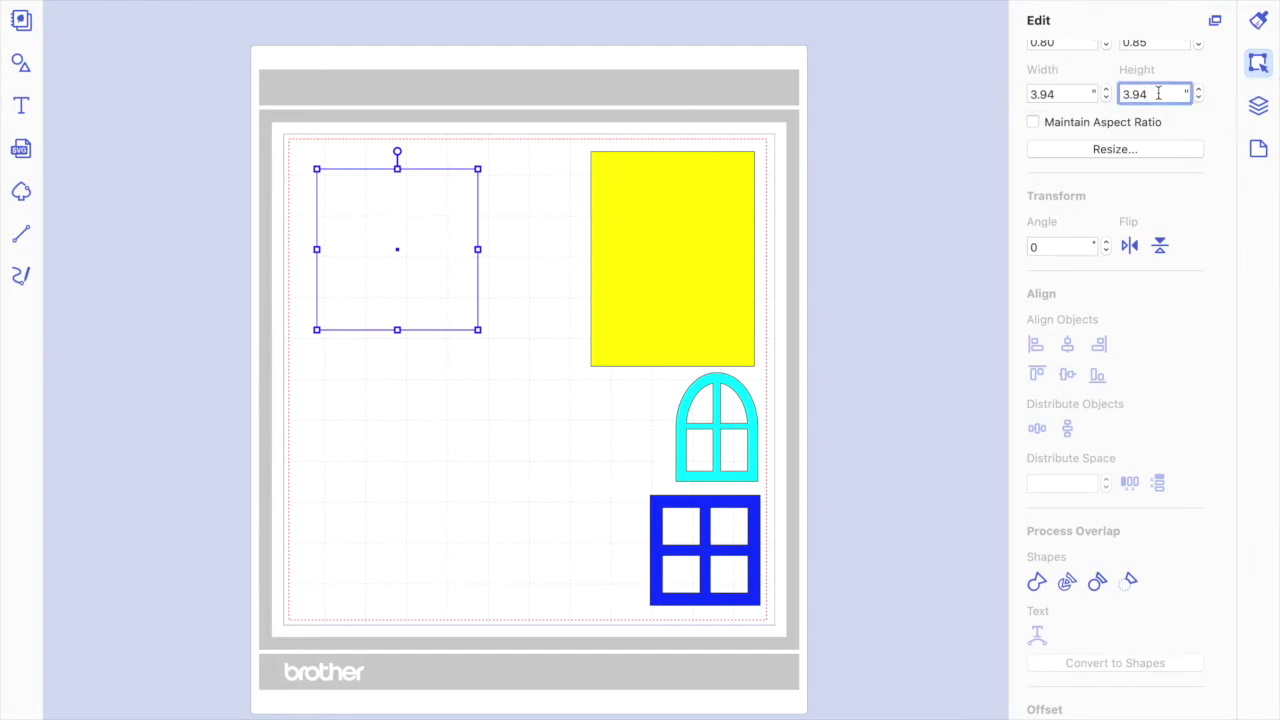
{"action": "left_click", "coordinate": [1033, 123]}
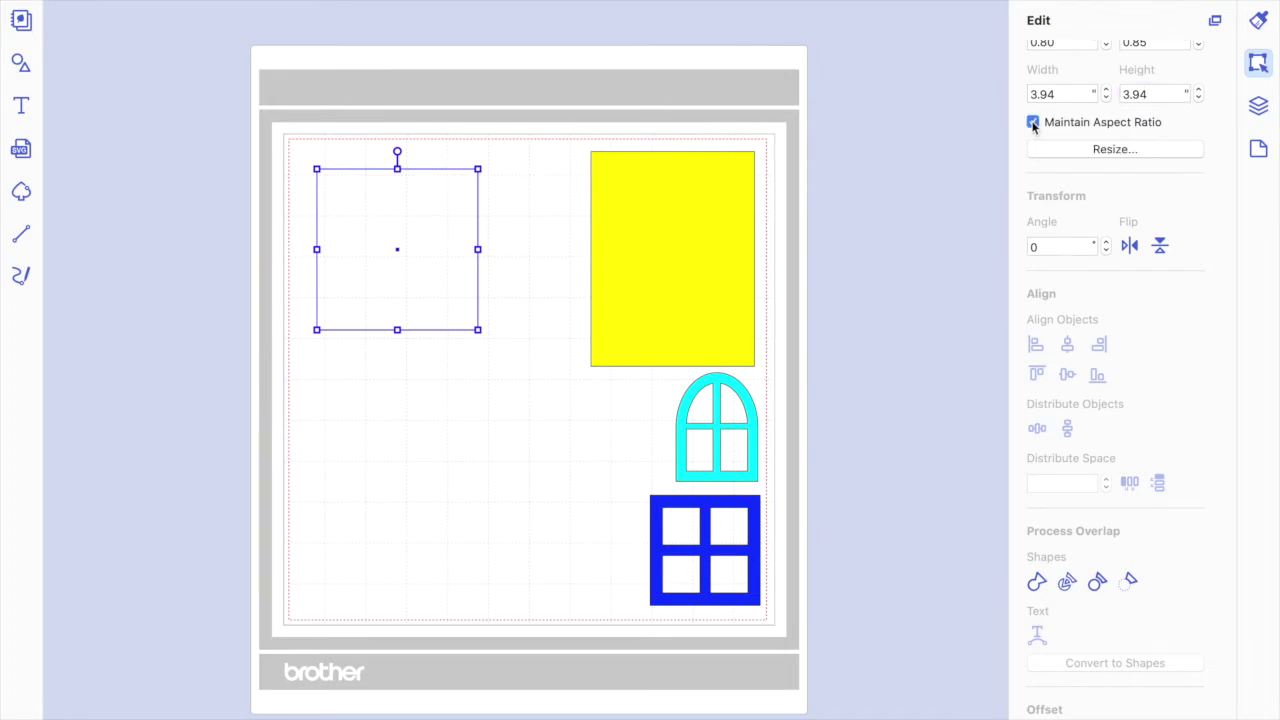
{"action": "left_click", "coordinate": [1106, 89]}
{"action": "left_click", "coordinate": [1106, 89]}
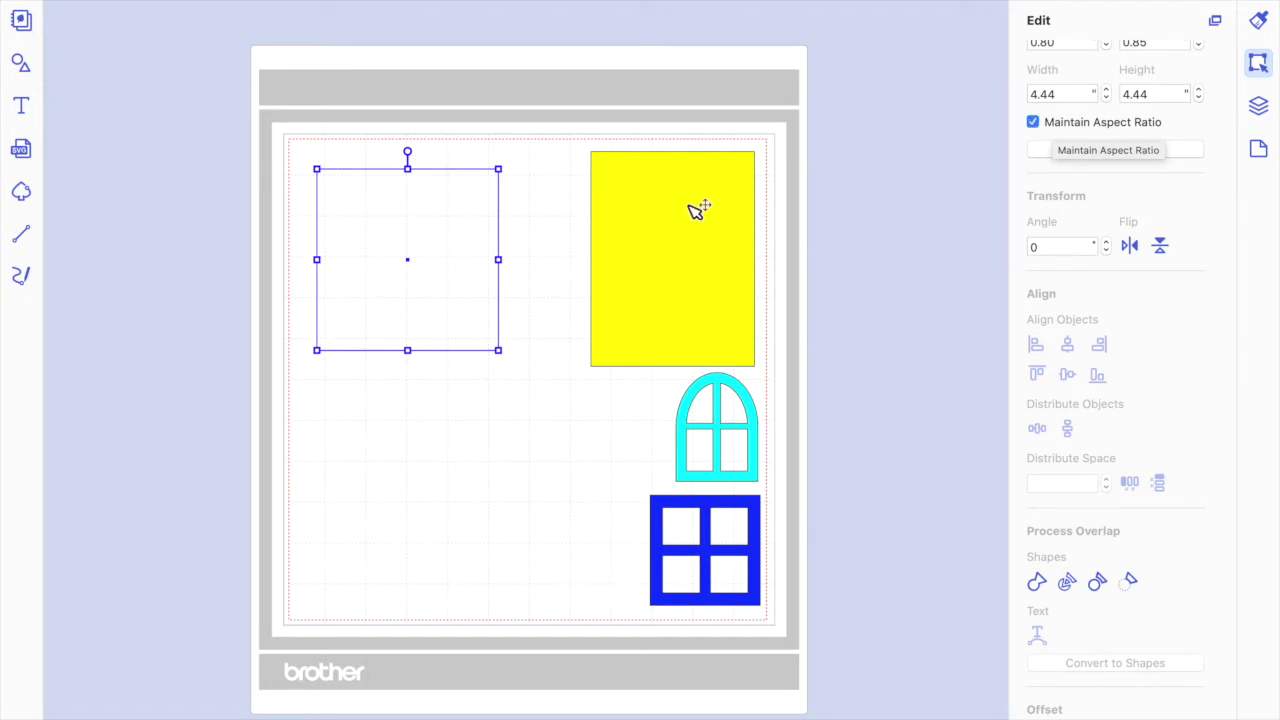
Try a 5-inch width on the square with Maintain Aspect Ratio disabled, and undo that width change.
{"action": "left_click", "coordinate": [727, 418]}
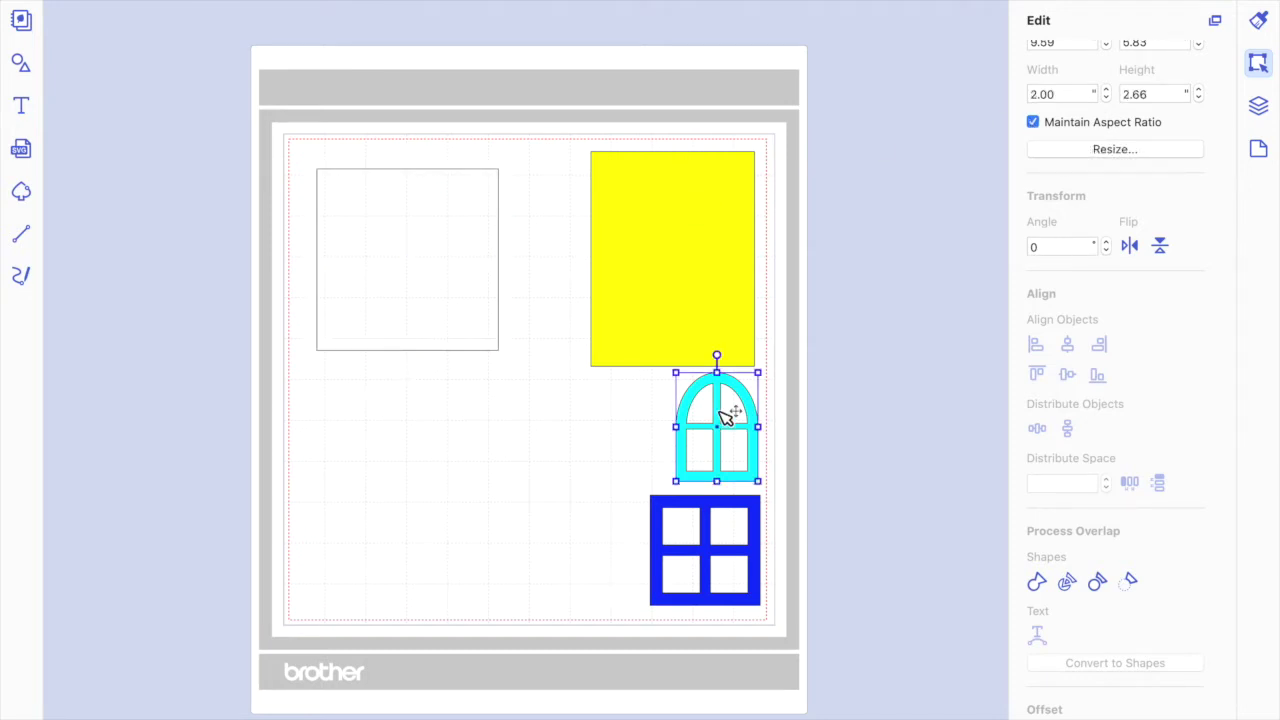
{"action": "left_click", "coordinate": [402, 255]}
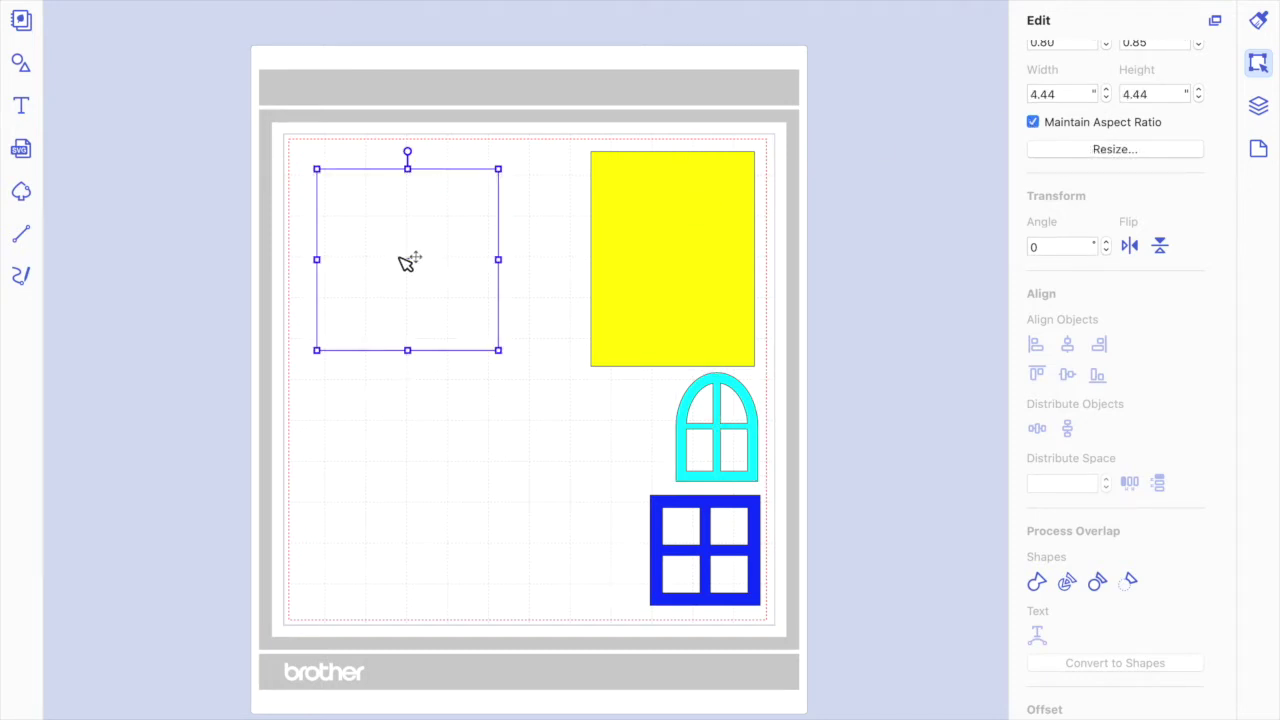
{"action": "left_click", "coordinate": [1033, 121]}
{"action": "double_click", "coordinate": [1060, 94]}
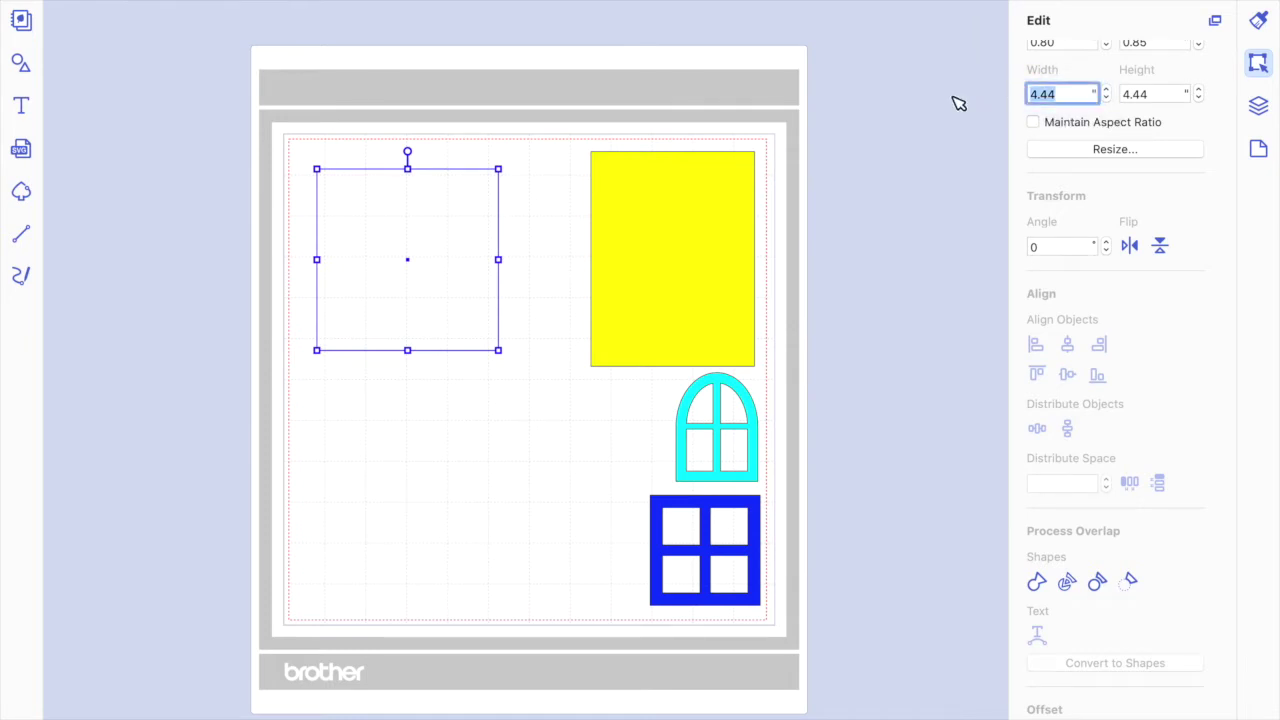
{"action": "type", "text": "5"}
{"action": "key", "text": "Return"}
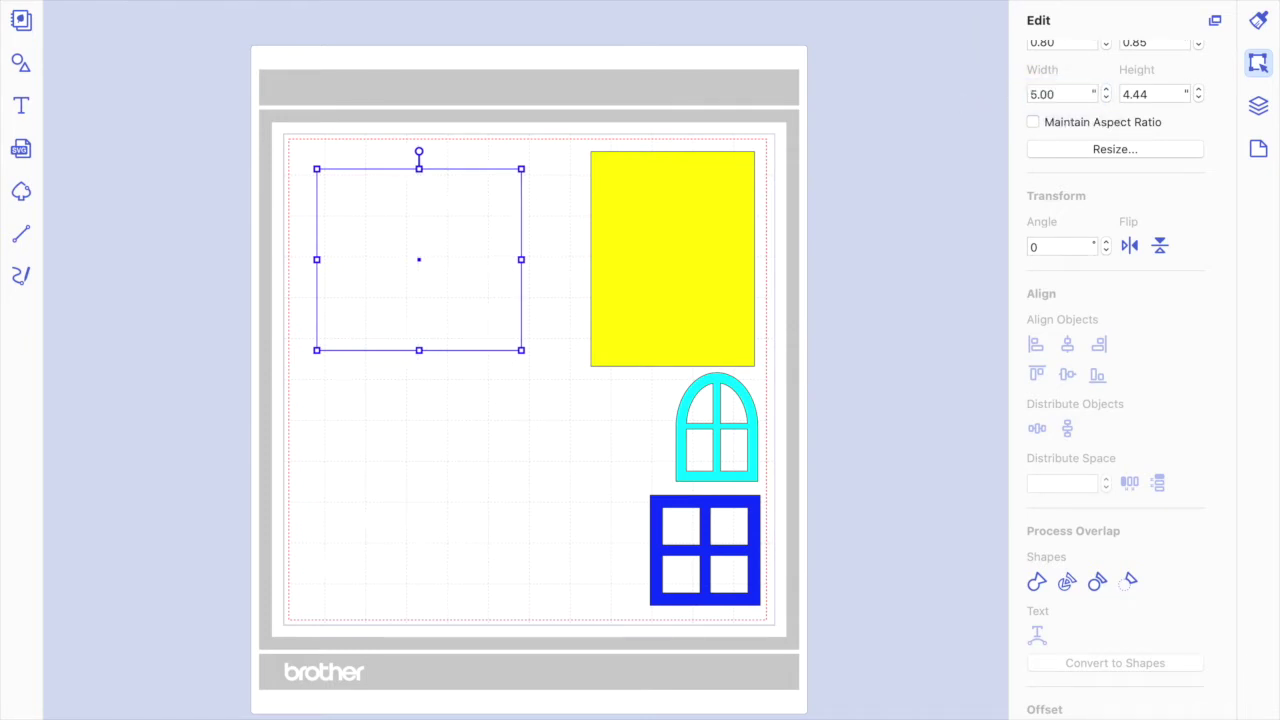
{"action": "key", "text": "ctrl+z"}
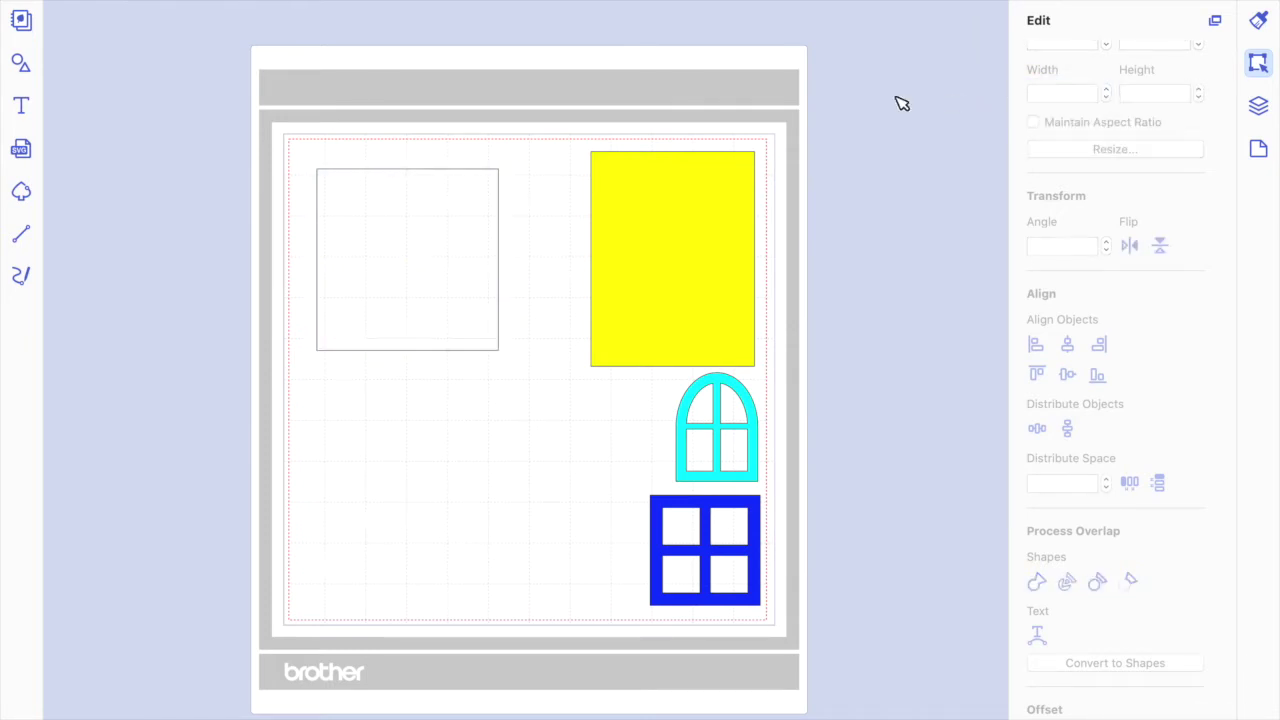
Enlarge the square freehand and proportionally to about 5.11 by 5.11 inches.
{"action": "left_click", "coordinate": [499, 292]}
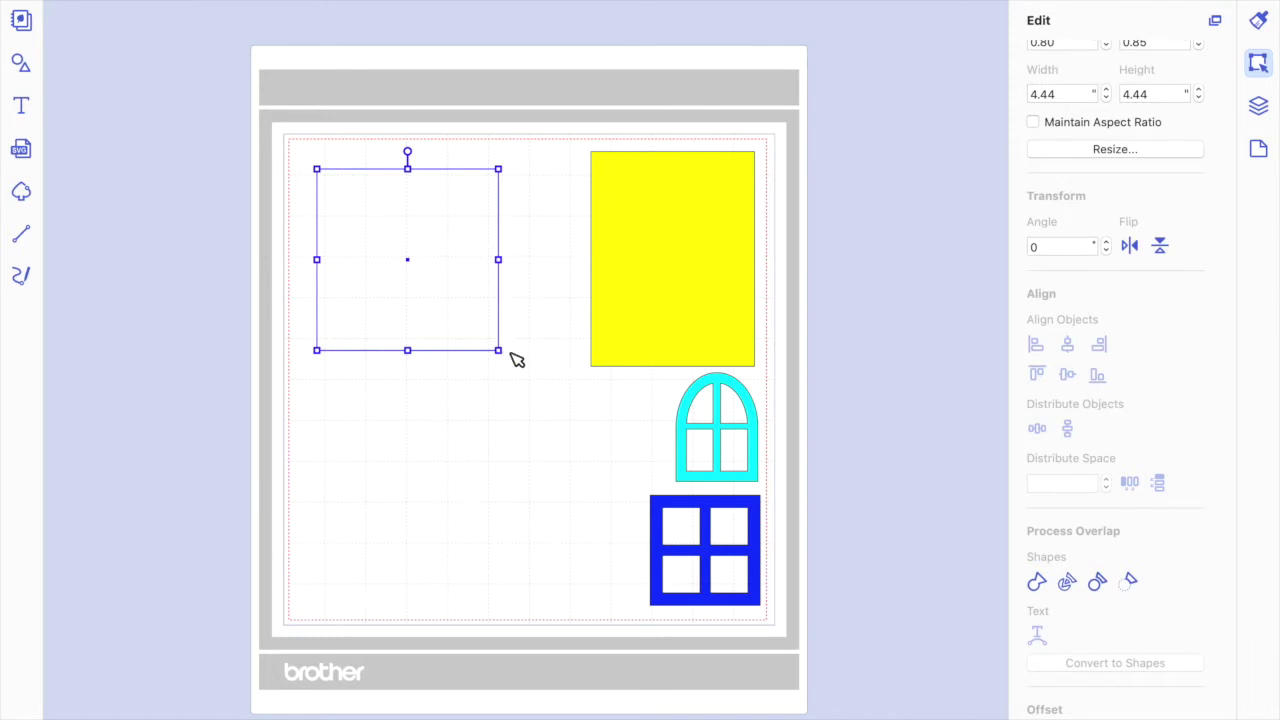
{"action": "left_click_drag", "start_coordinate": [498, 349], "coordinate": [528, 364]}
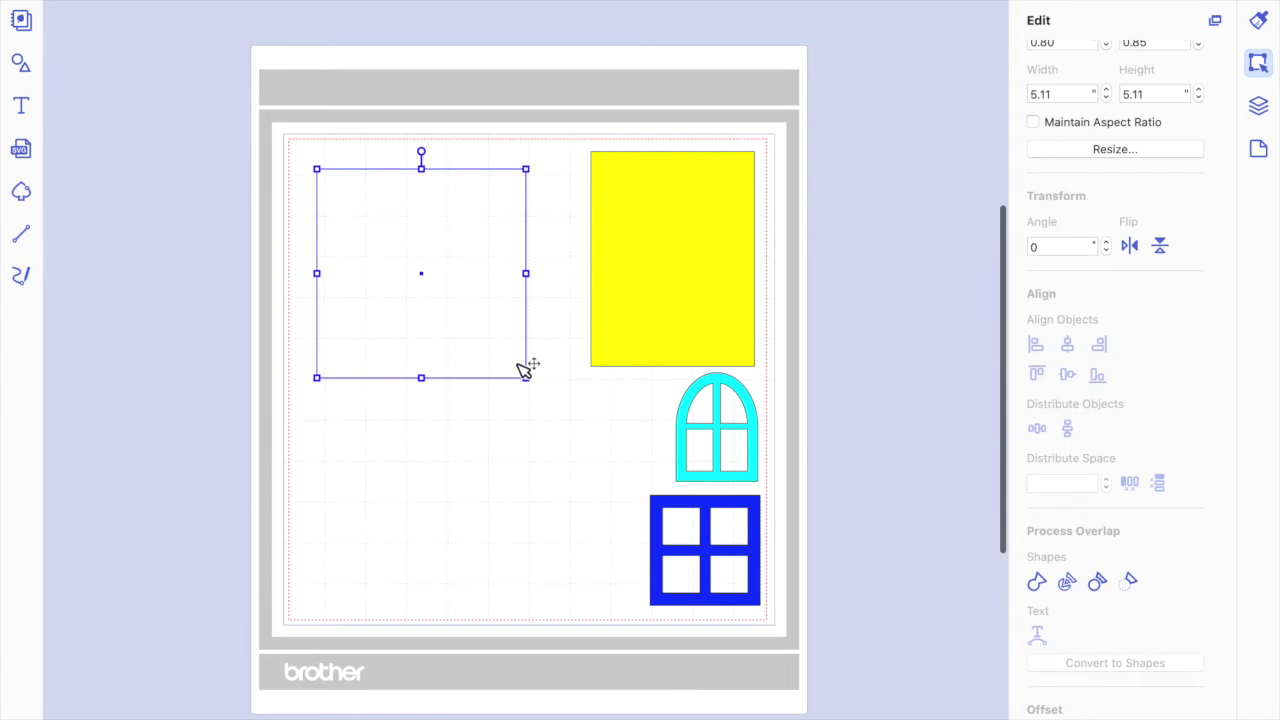
Create an inward offset line on the square with 0.25-inch spacing, Bevel corners and the original line set to Leave As Is.
{"action": "scroll", "coordinate": [523, 369], "scroll_direction": "up", "scroll_amount": 5}
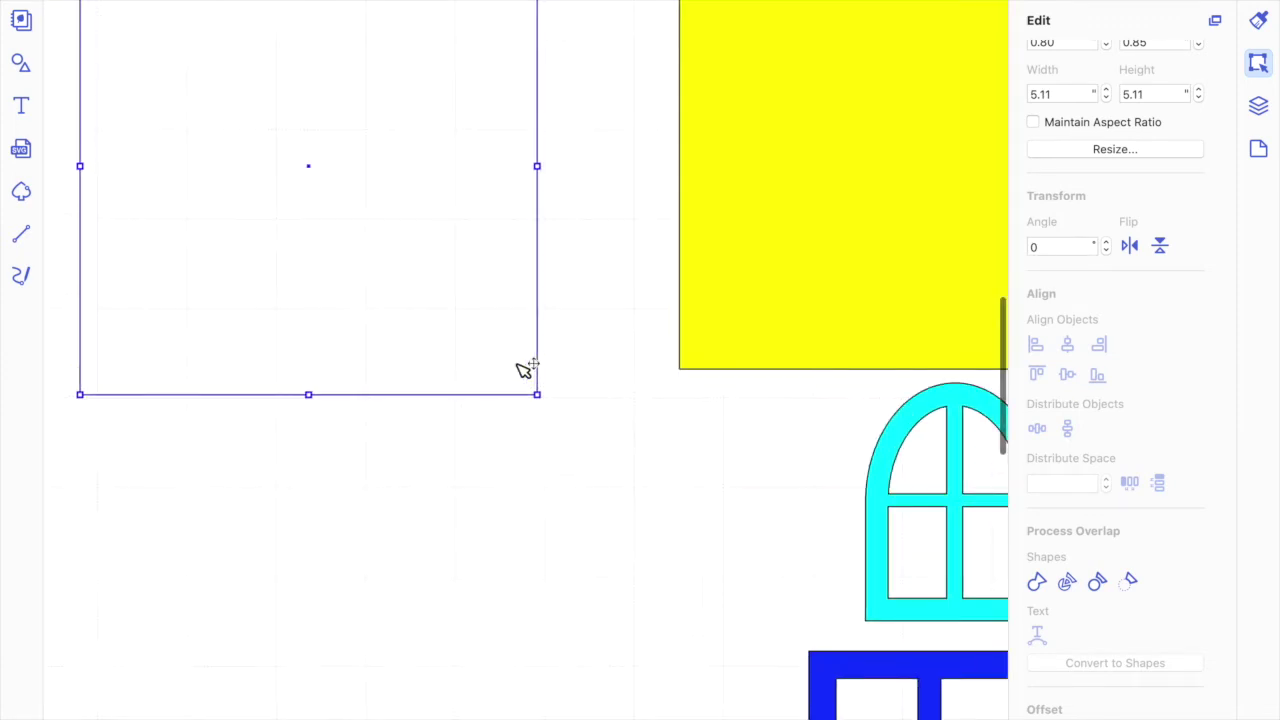
{"action": "scroll", "coordinate": [523, 369], "scroll_direction": "down", "scroll_amount": 3}
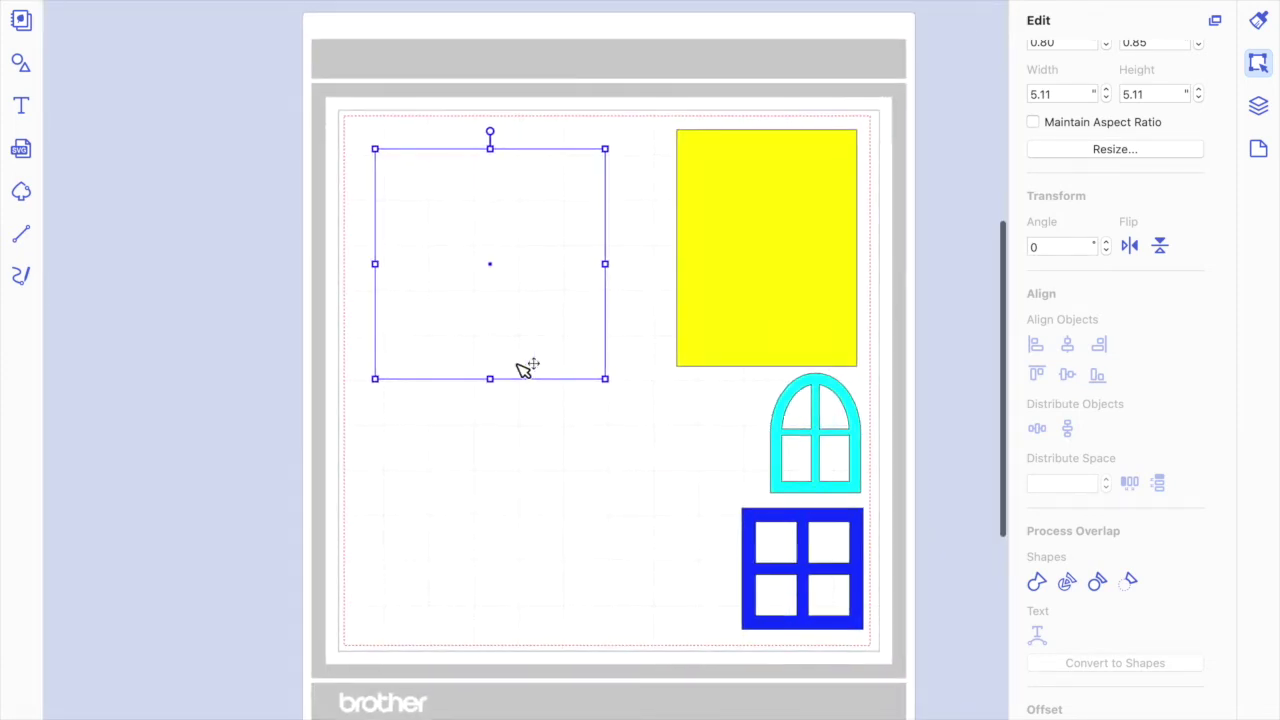
{"action": "scroll", "coordinate": [523, 369], "scroll_direction": "up", "scroll_amount": 2}
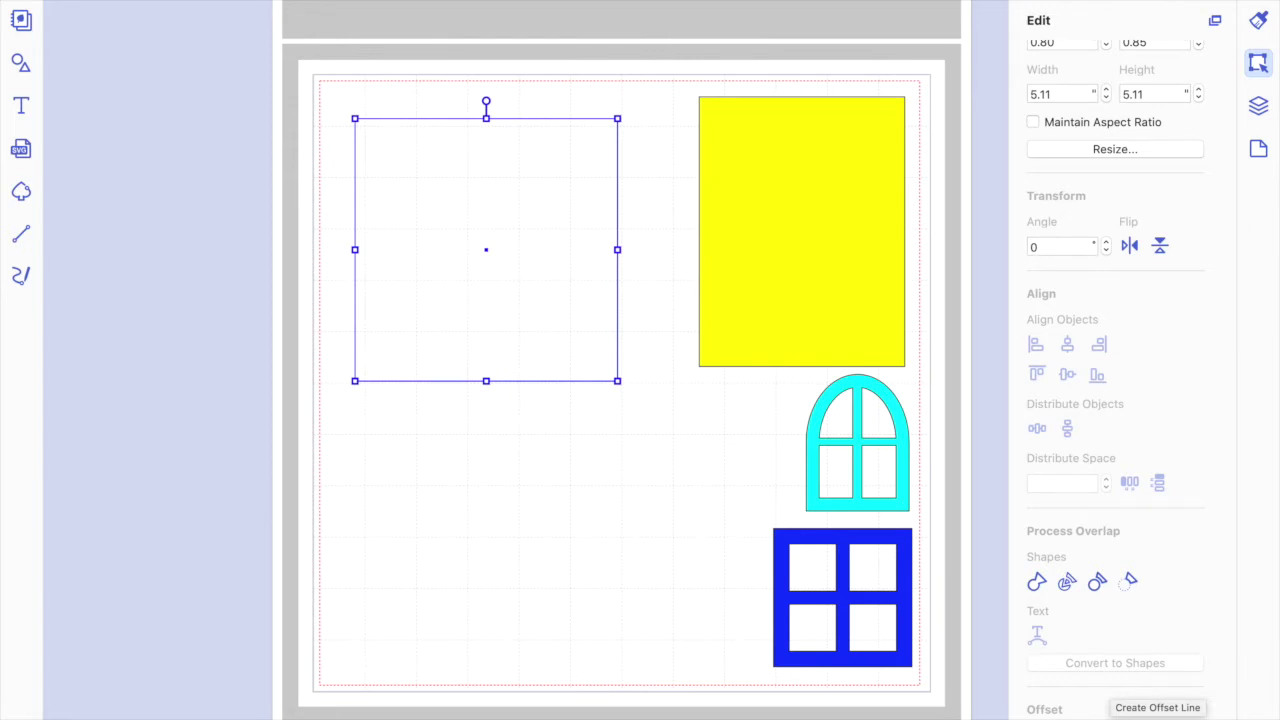
{"action": "left_click", "coordinate": [1115, 712]}
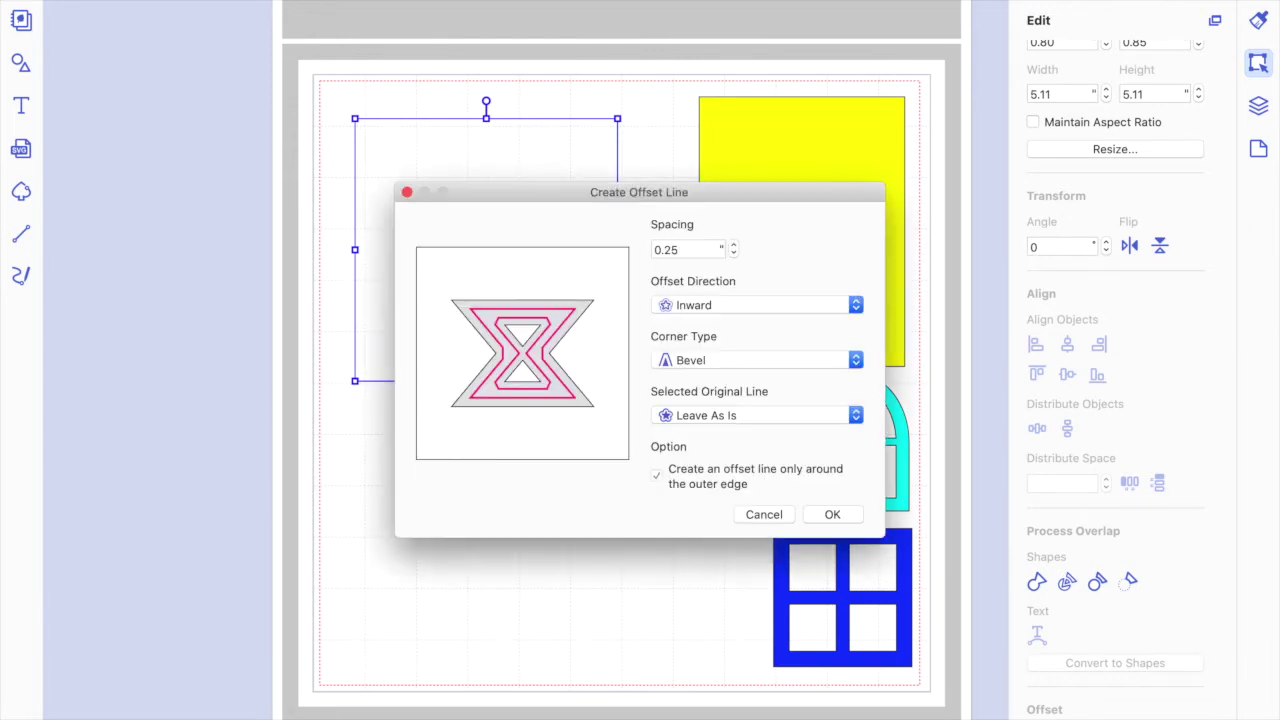
{"action": "left_click_drag", "start_coordinate": [618, 195], "coordinate": [599, 288]}
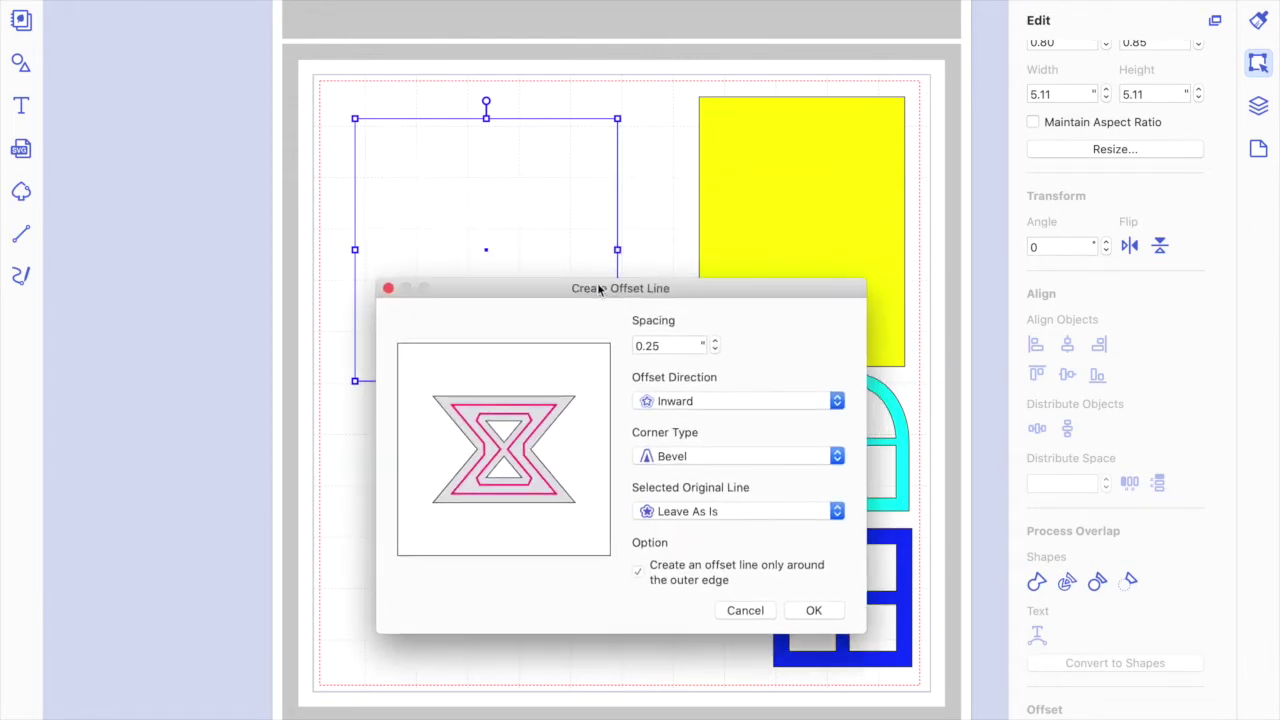
{"action": "left_click", "coordinate": [662, 344]}
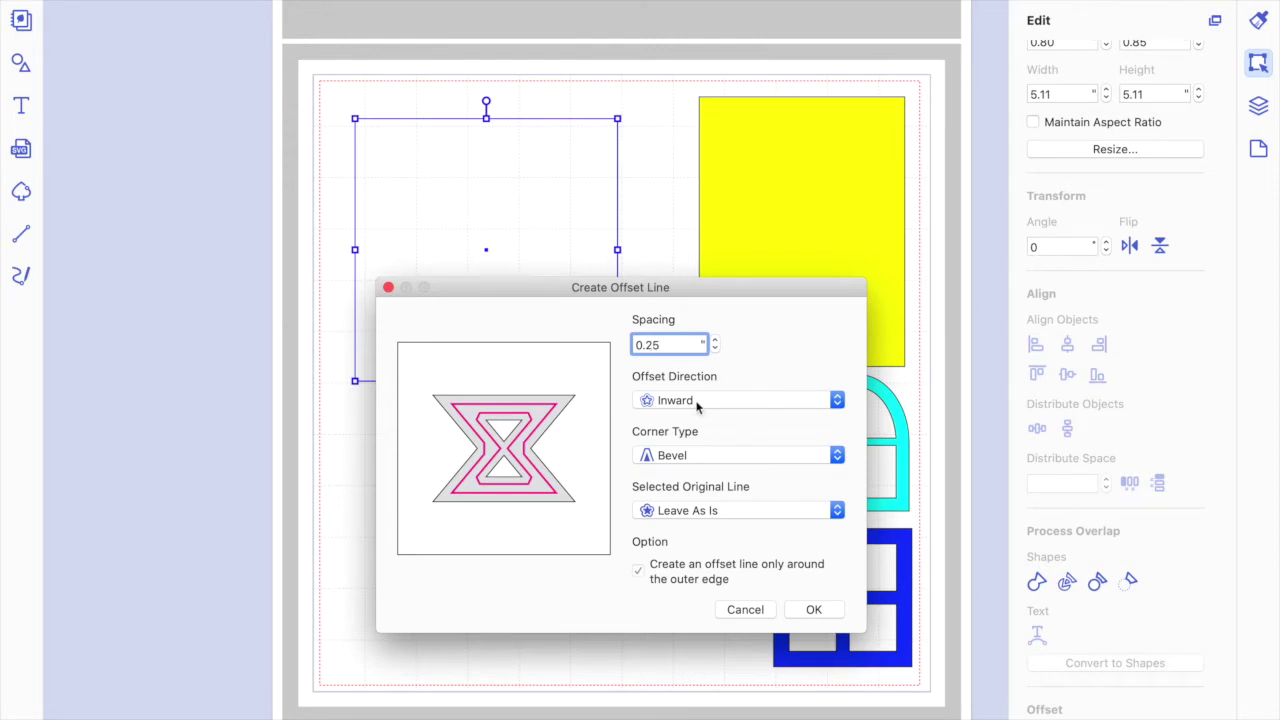
{"action": "left_click", "coordinate": [698, 402]}
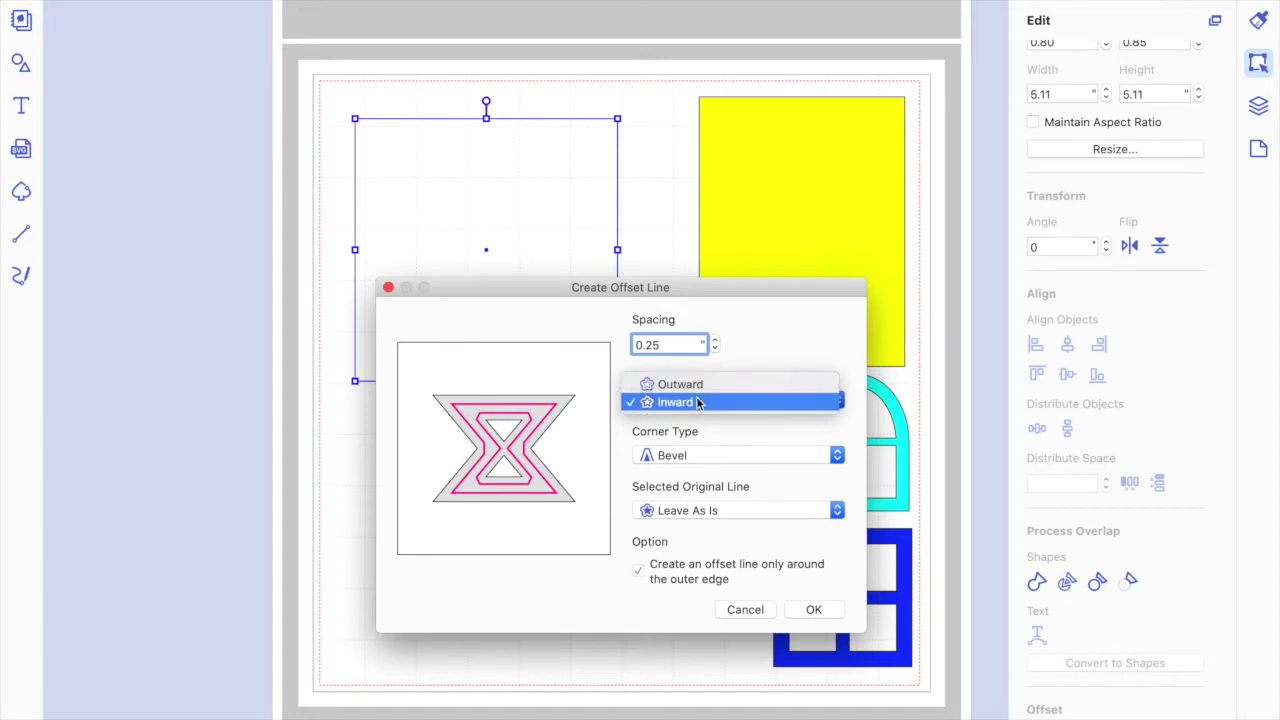
{"action": "left_click", "coordinate": [698, 402]}
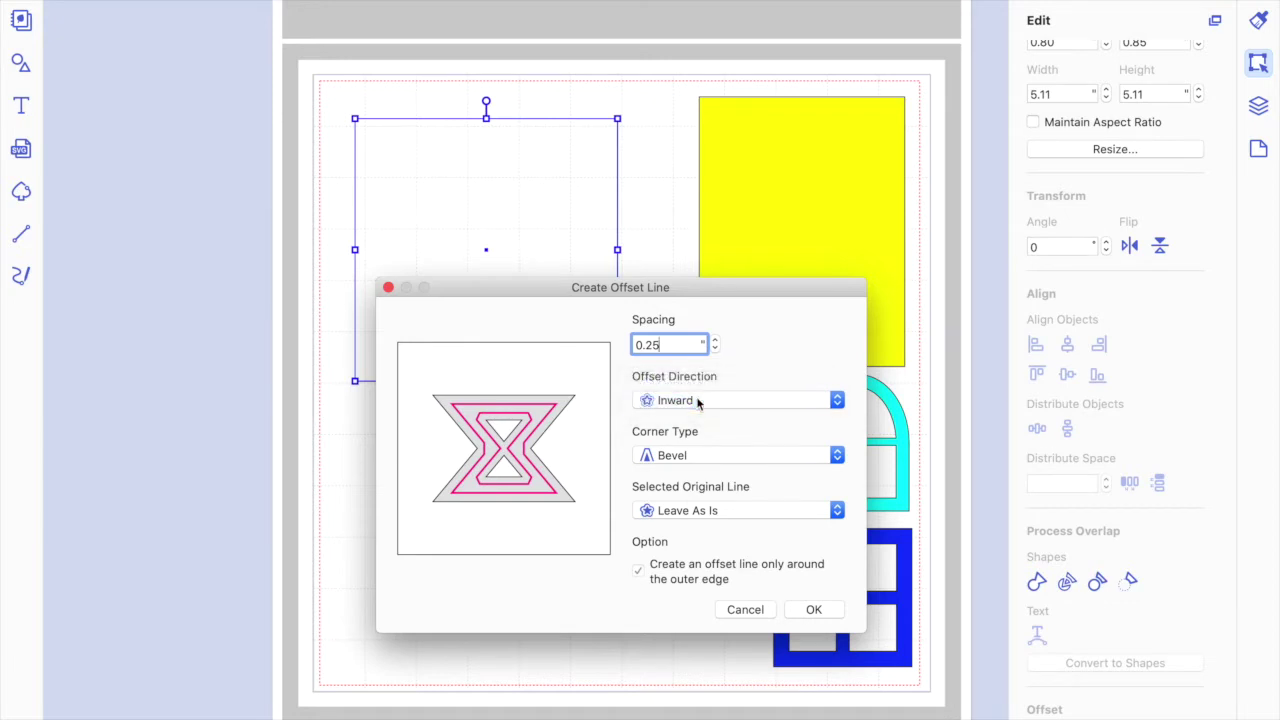
{"action": "left_click", "coordinate": [690, 456]}
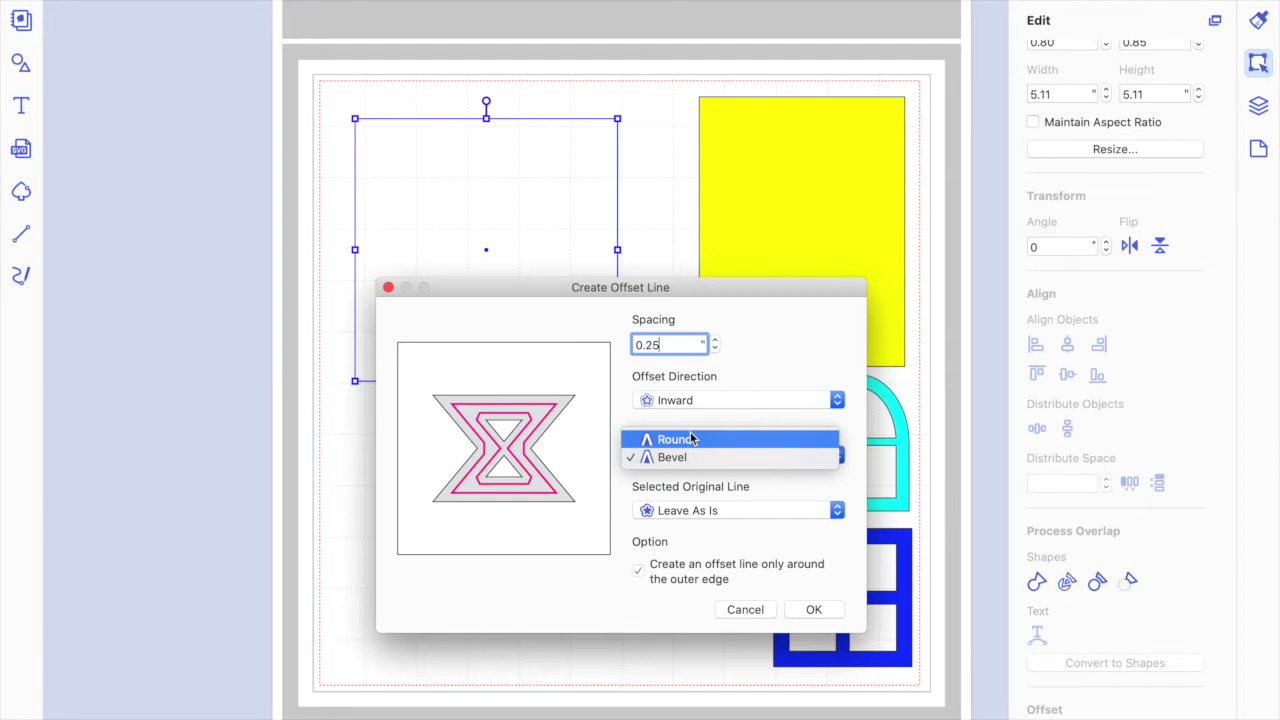
{"action": "left_click", "coordinate": [692, 457]}
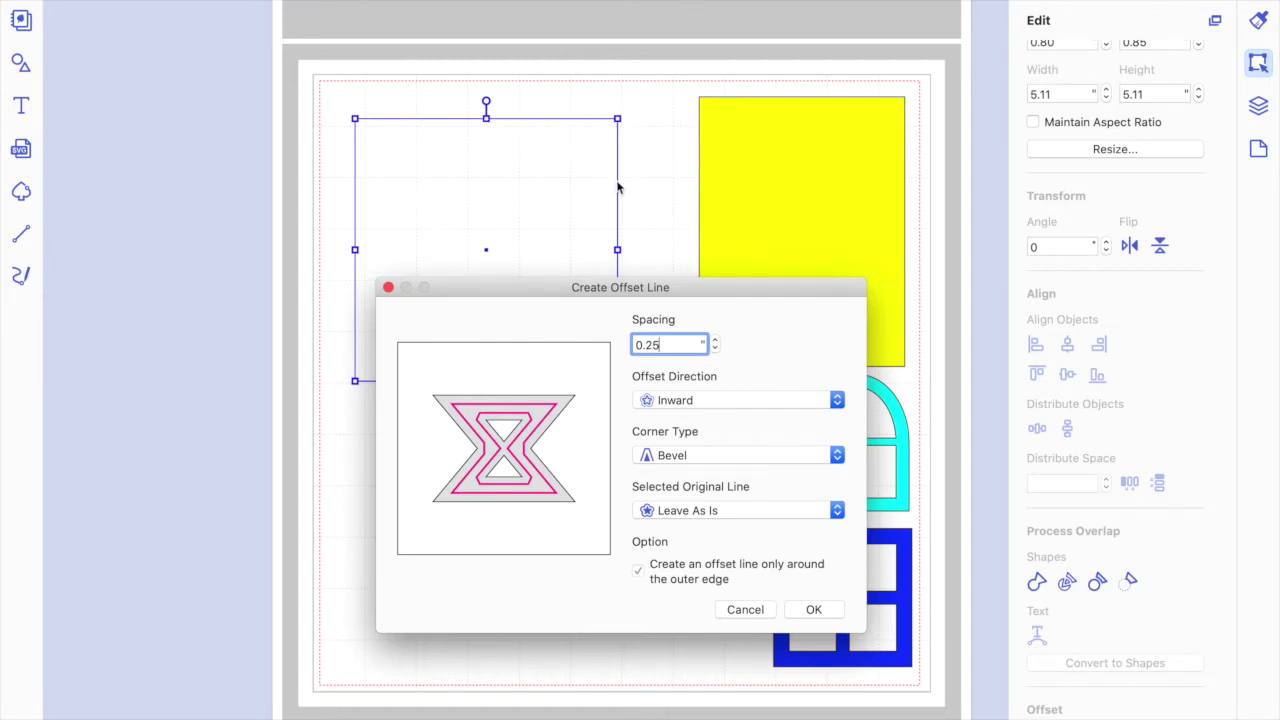
{"action": "left_click", "coordinate": [696, 512]}
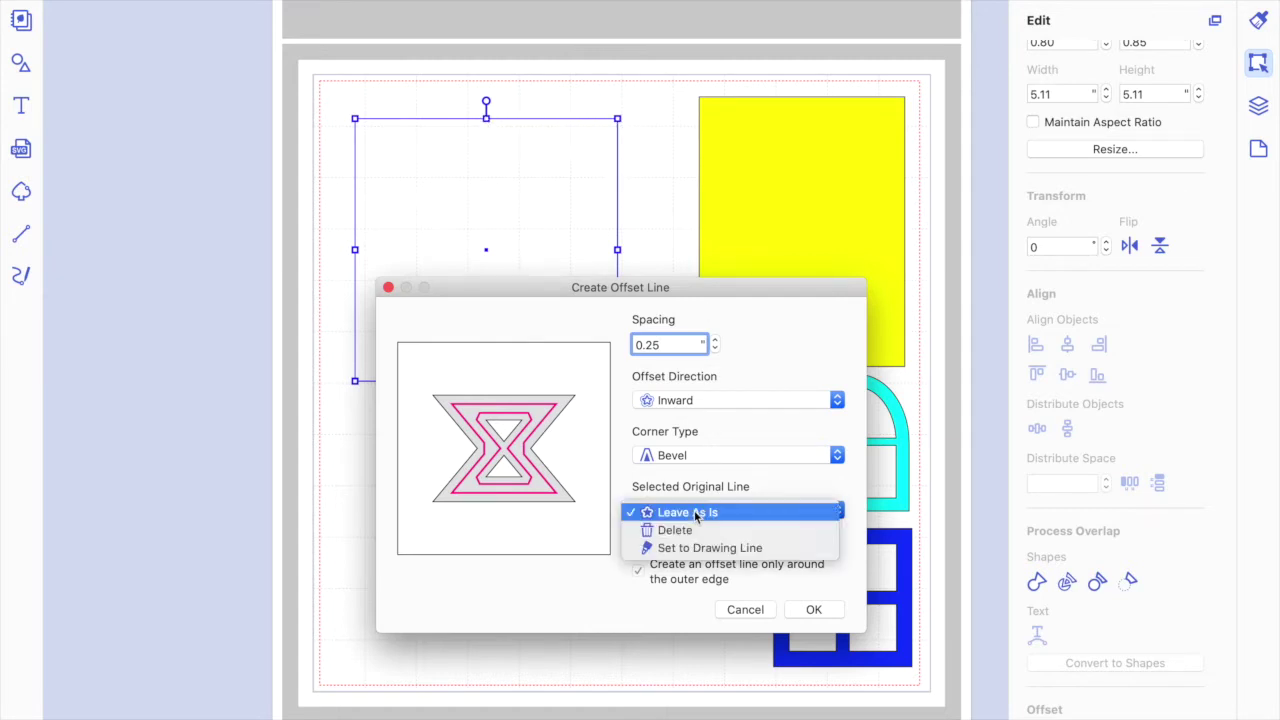
{"action": "left_click", "coordinate": [696, 513]}
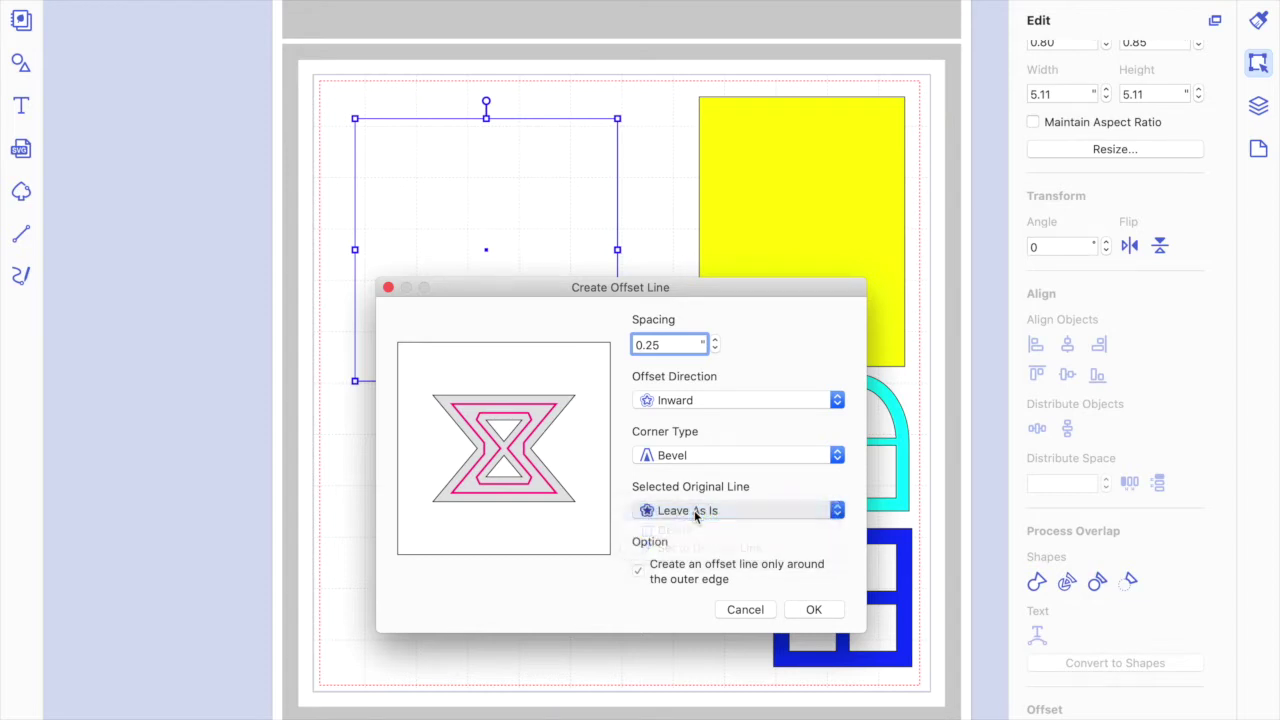
{"action": "left_click", "coordinate": [808, 610]}
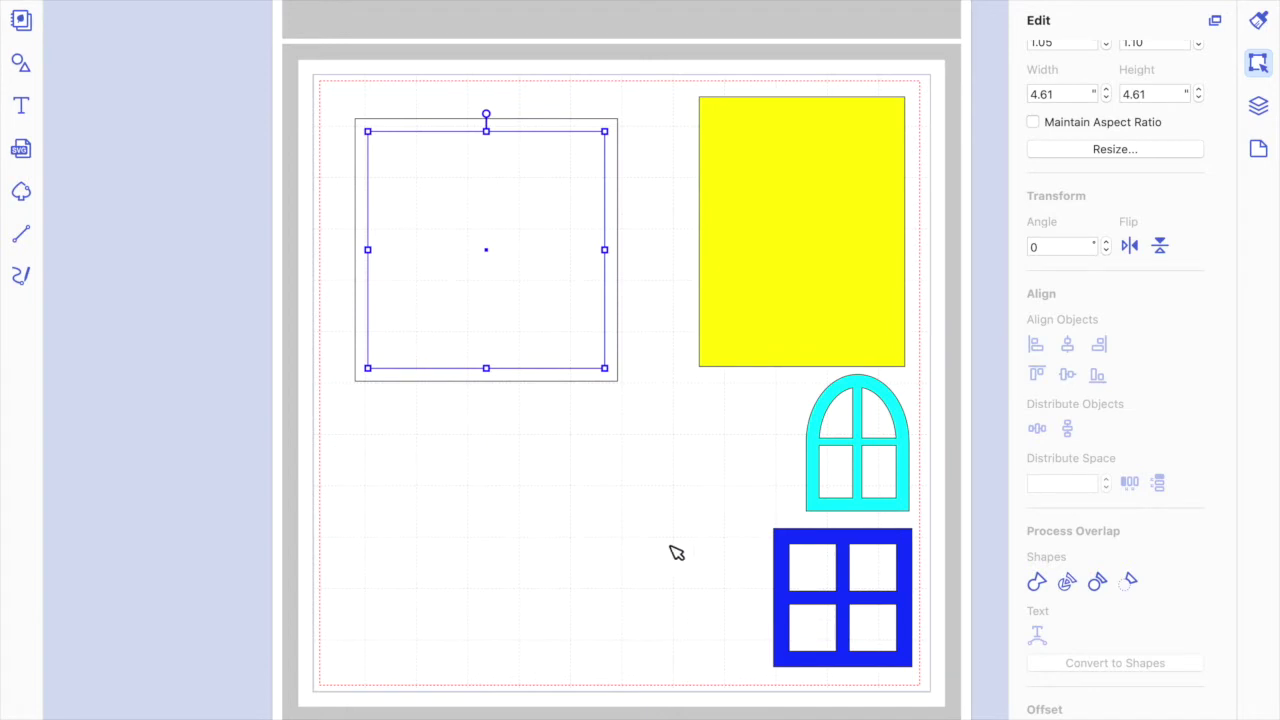
{"action": "left_click", "coordinate": [548, 520]}
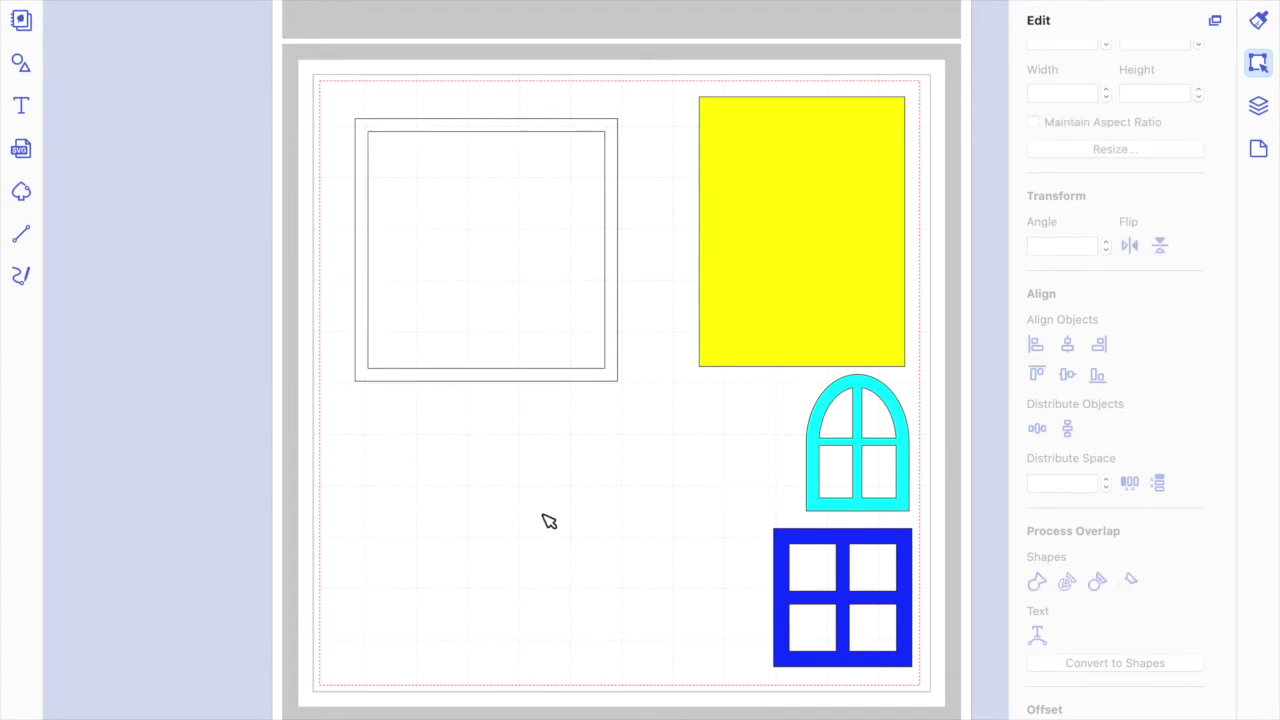
Fill the outer square with Cyan and the inner offset square with Magenta from the Apple color list.
{"action": "left_click", "coordinate": [614, 377]}
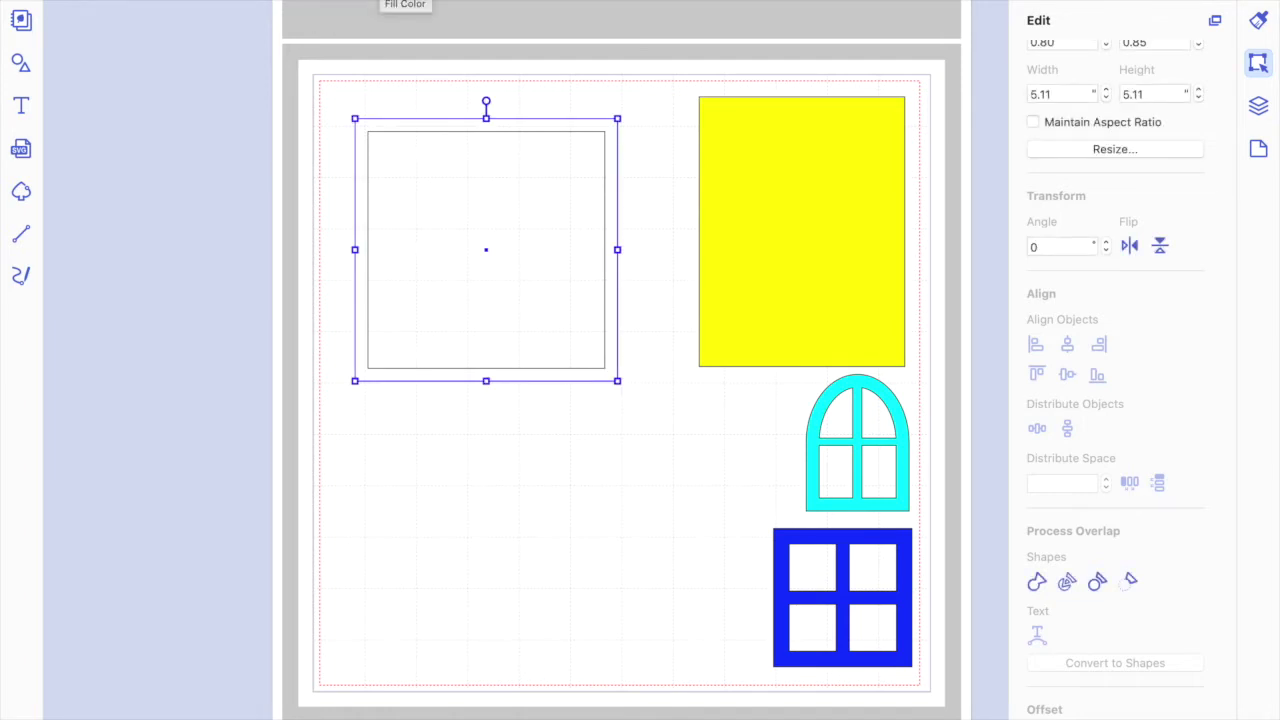
{"action": "left_click", "coordinate": [405, 8]}
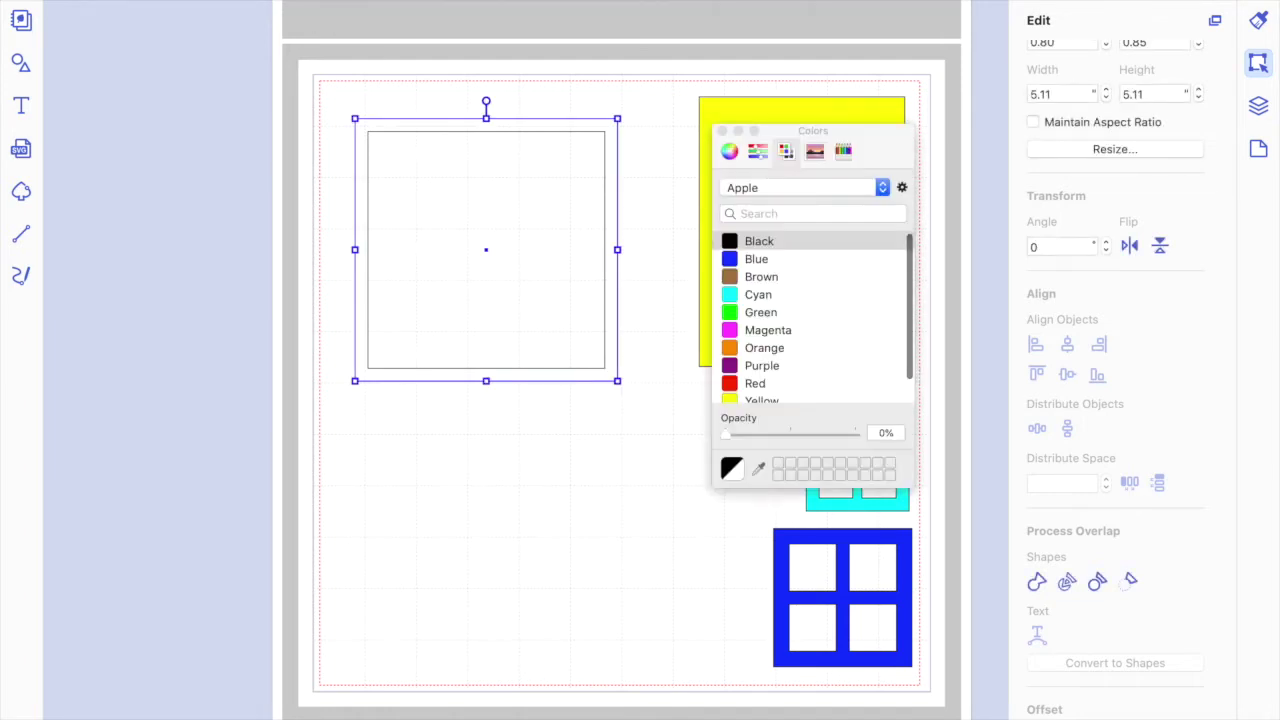
{"action": "left_click", "coordinate": [760, 296]}
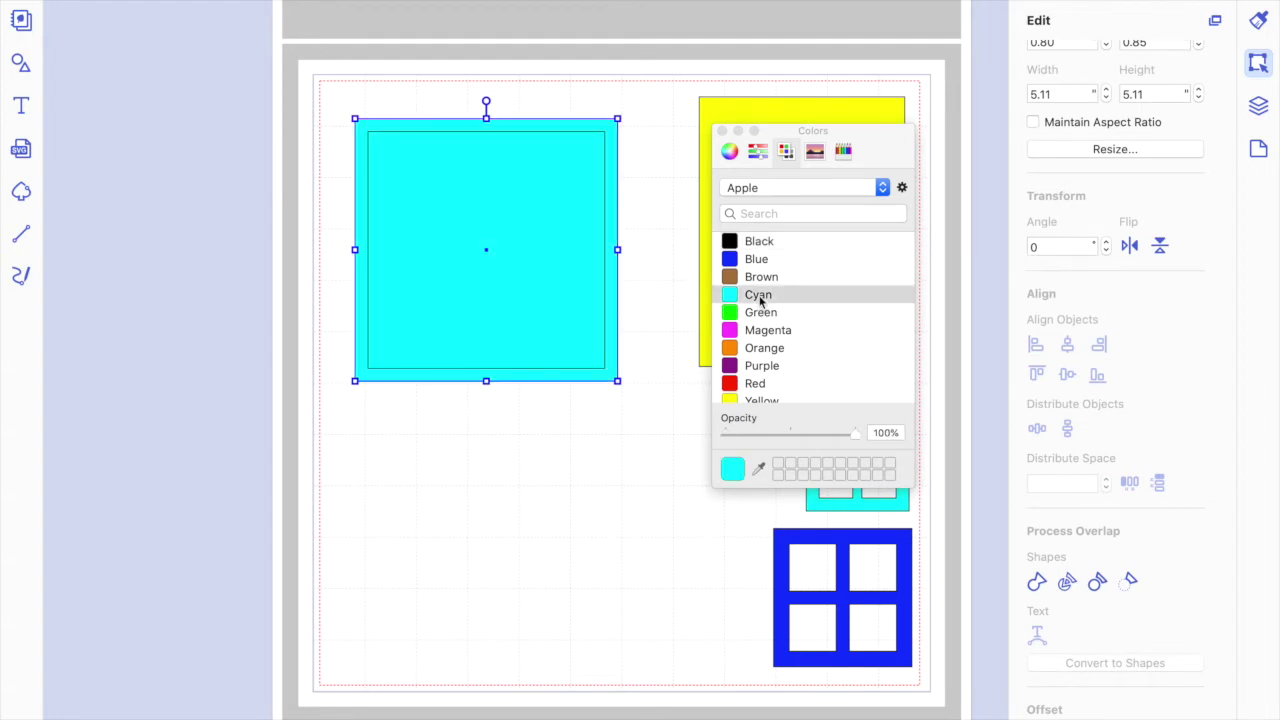
{"action": "left_click", "coordinate": [562, 433]}
{"action": "left_click", "coordinate": [596, 368]}
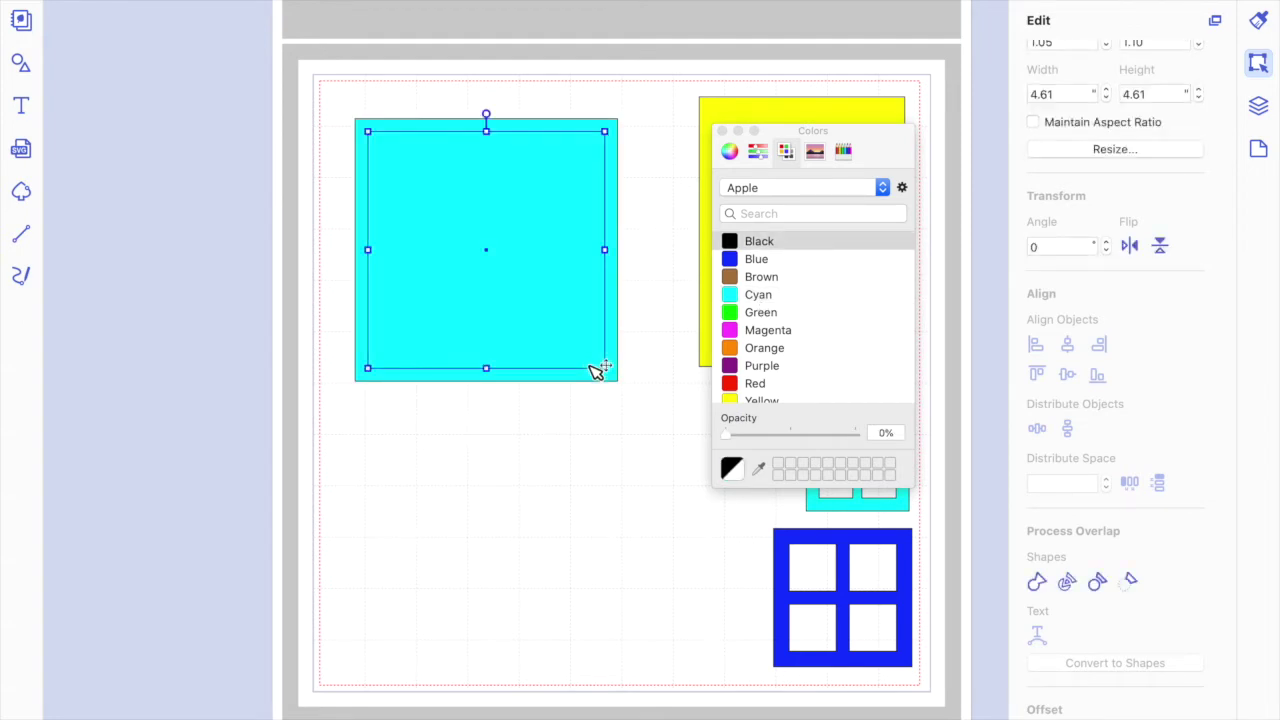
{"action": "left_click", "coordinate": [770, 338]}
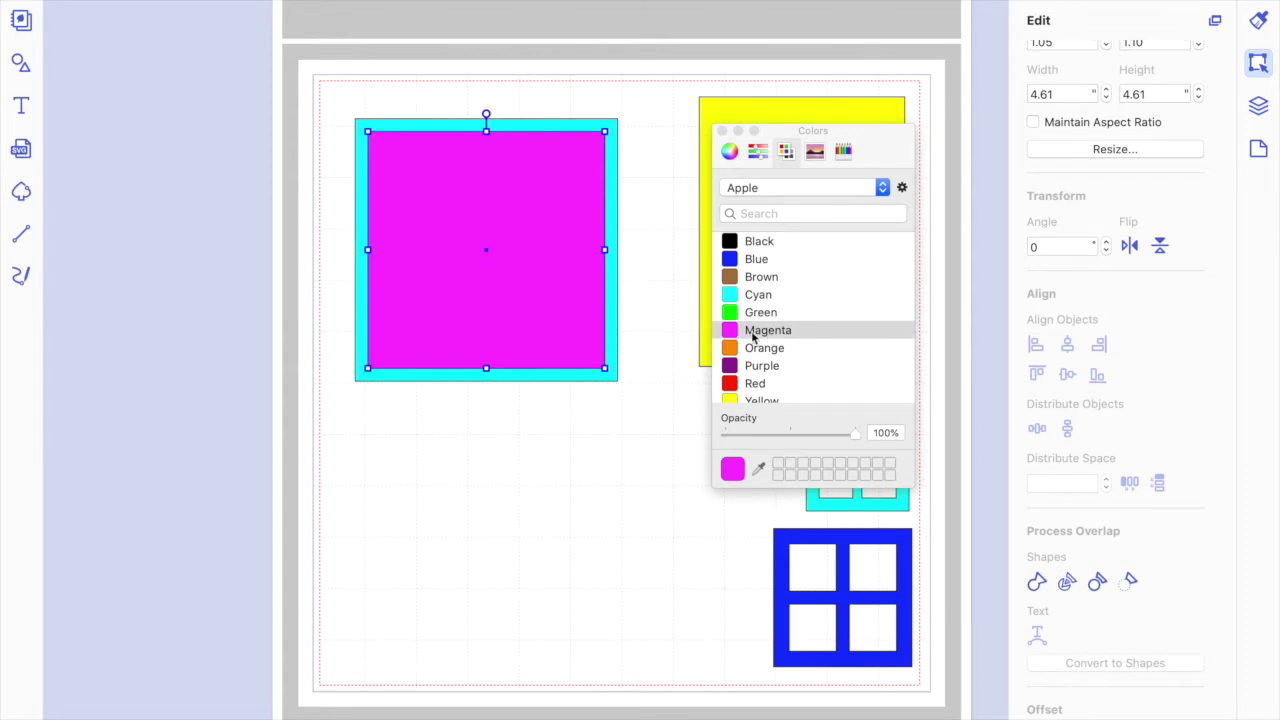
{"action": "left_click", "coordinate": [536, 447]}
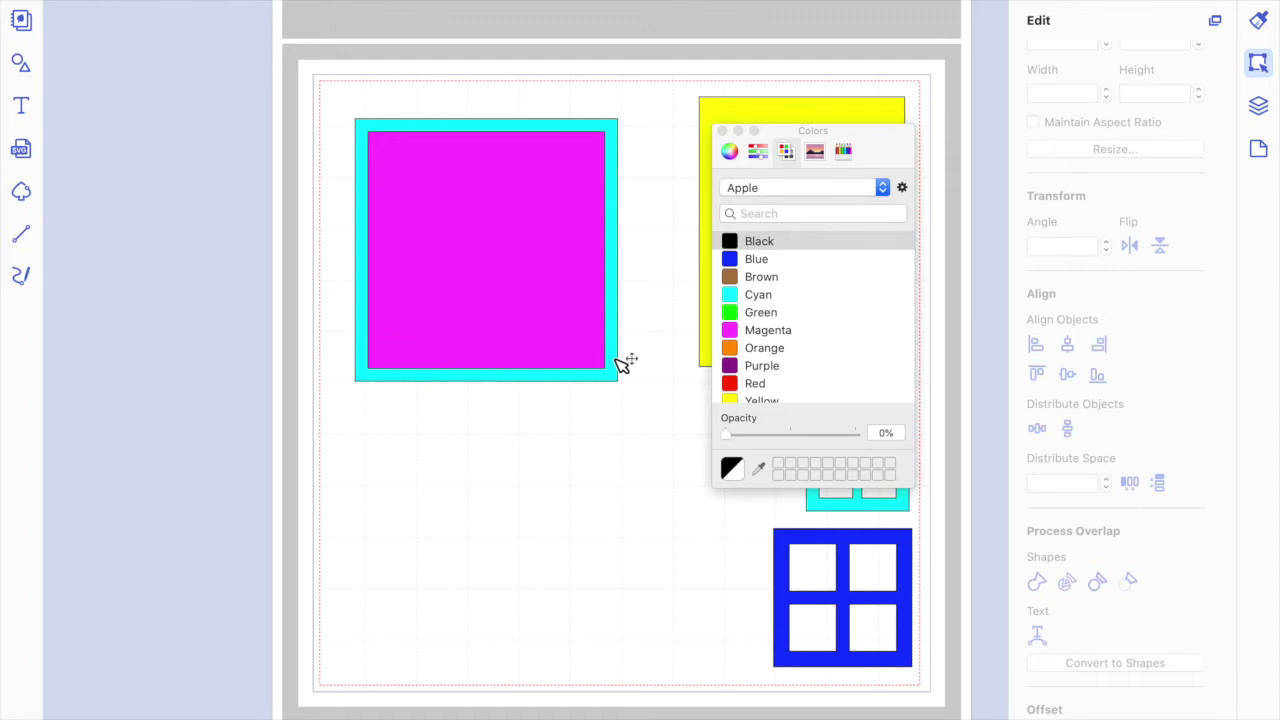
Arrange the cyan outer square beneath the magenta inner square using Send Backward.
{"action": "left_click", "coordinate": [580, 311]}
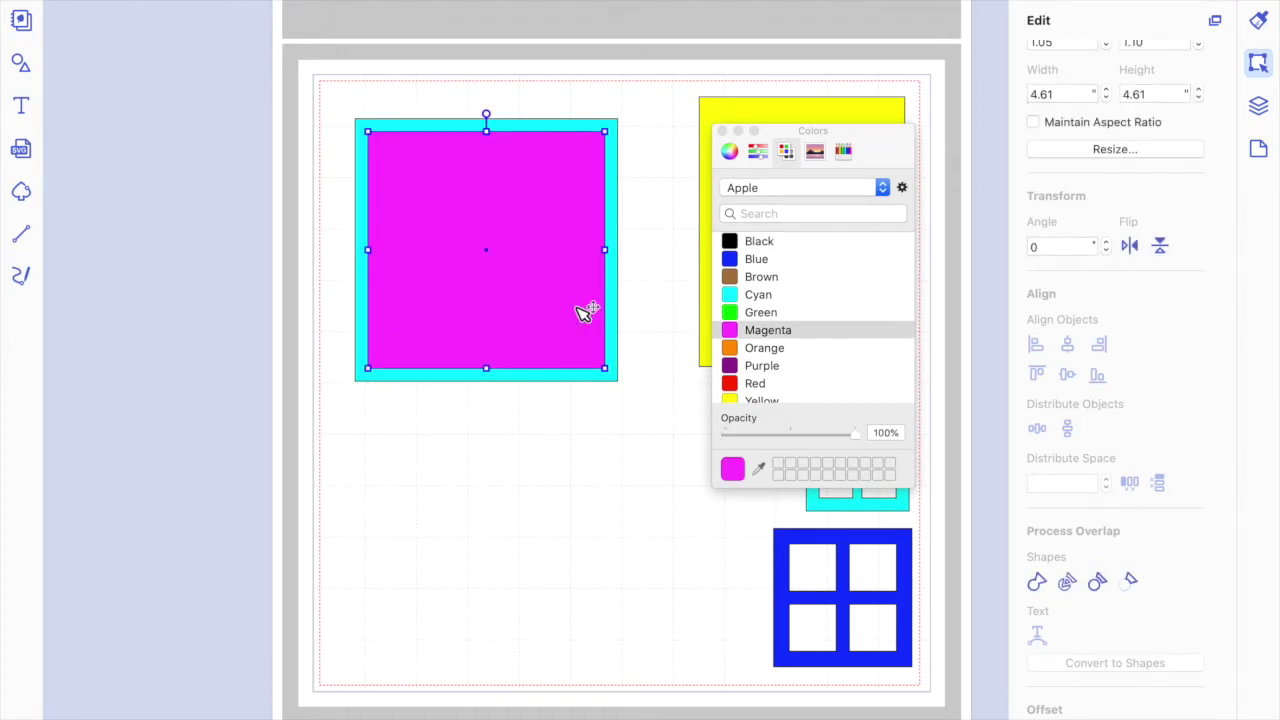
{"action": "left_click", "coordinate": [614, 376]}
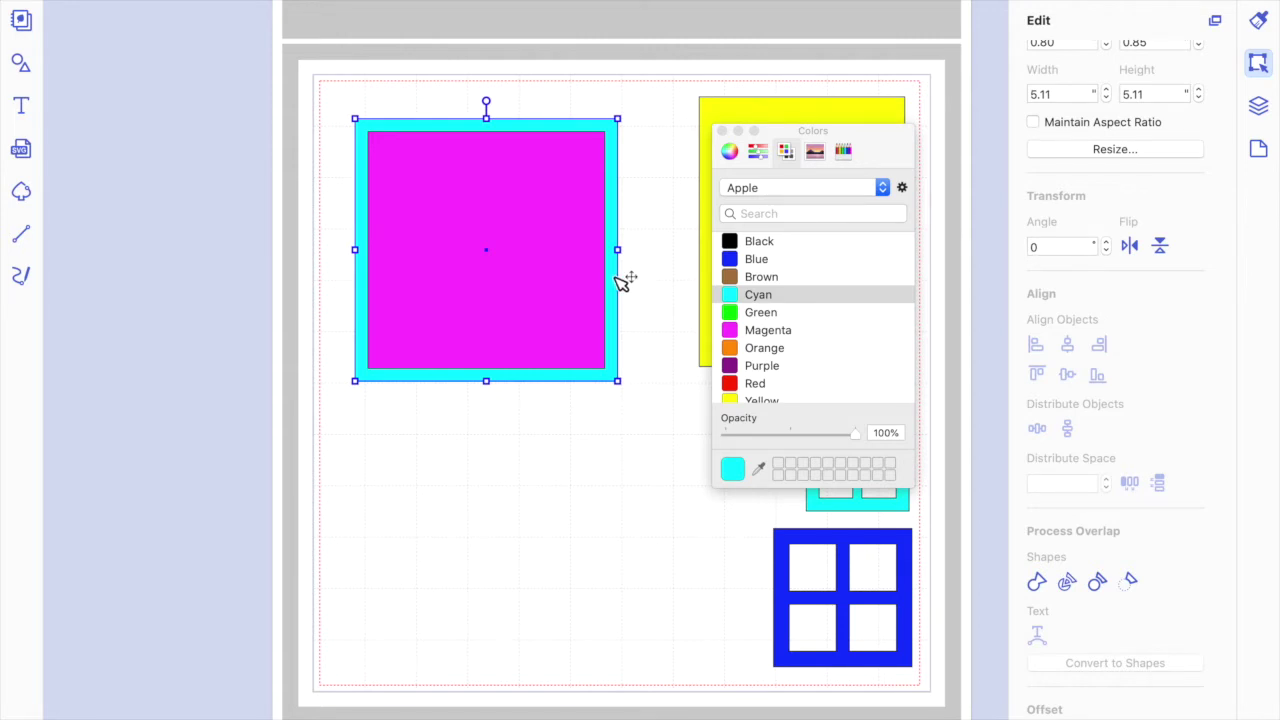
{"action": "left_click", "coordinate": [634, 432]}
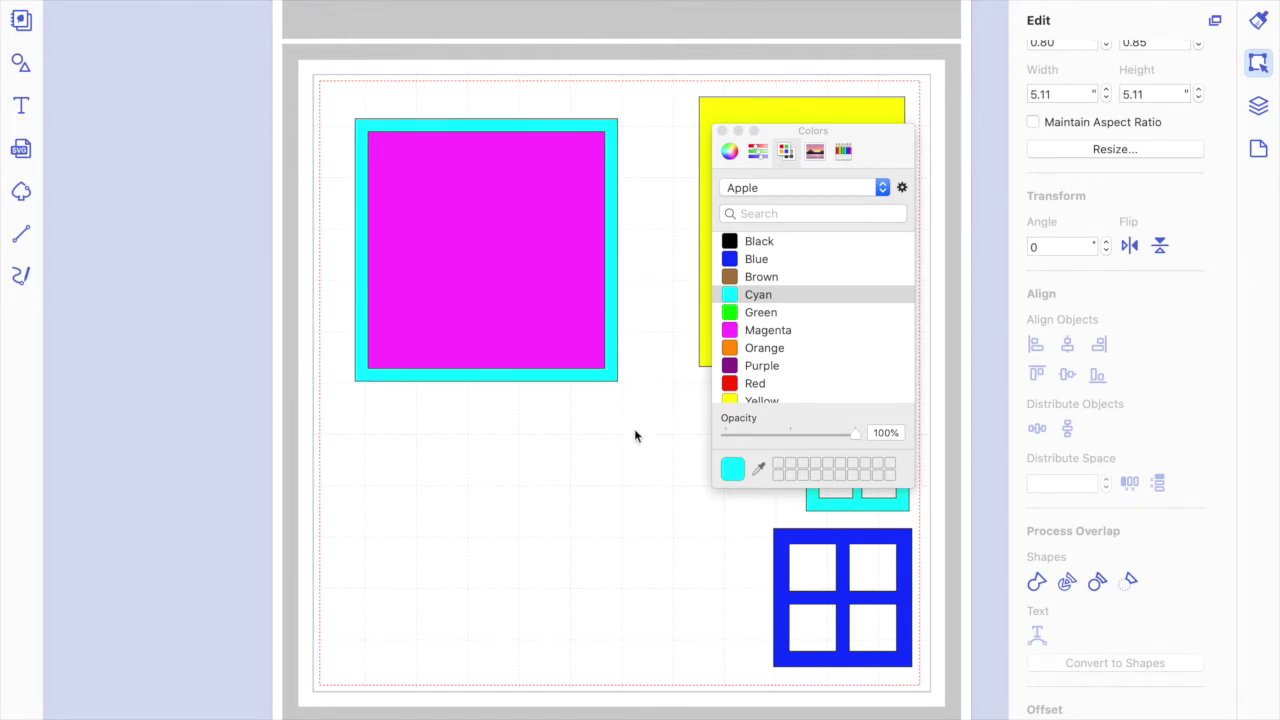
{"action": "left_click", "coordinate": [597, 351]}
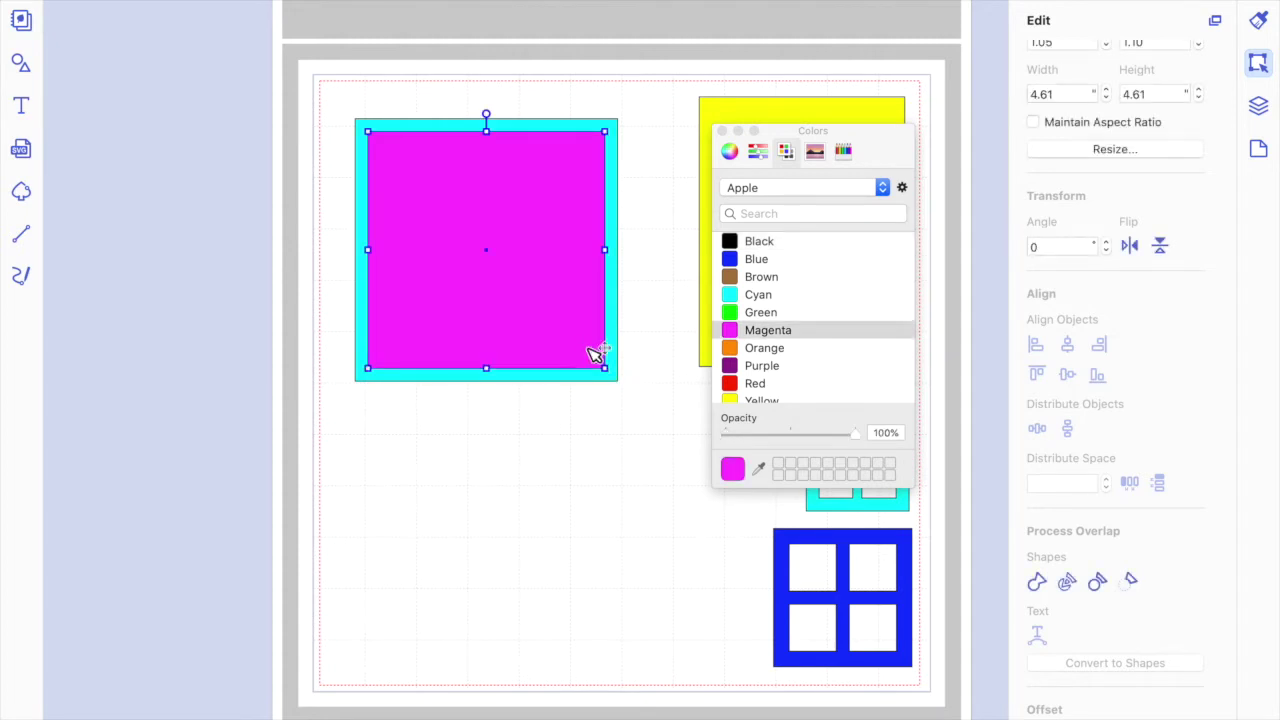
{"action": "left_click", "coordinate": [618, 373]}
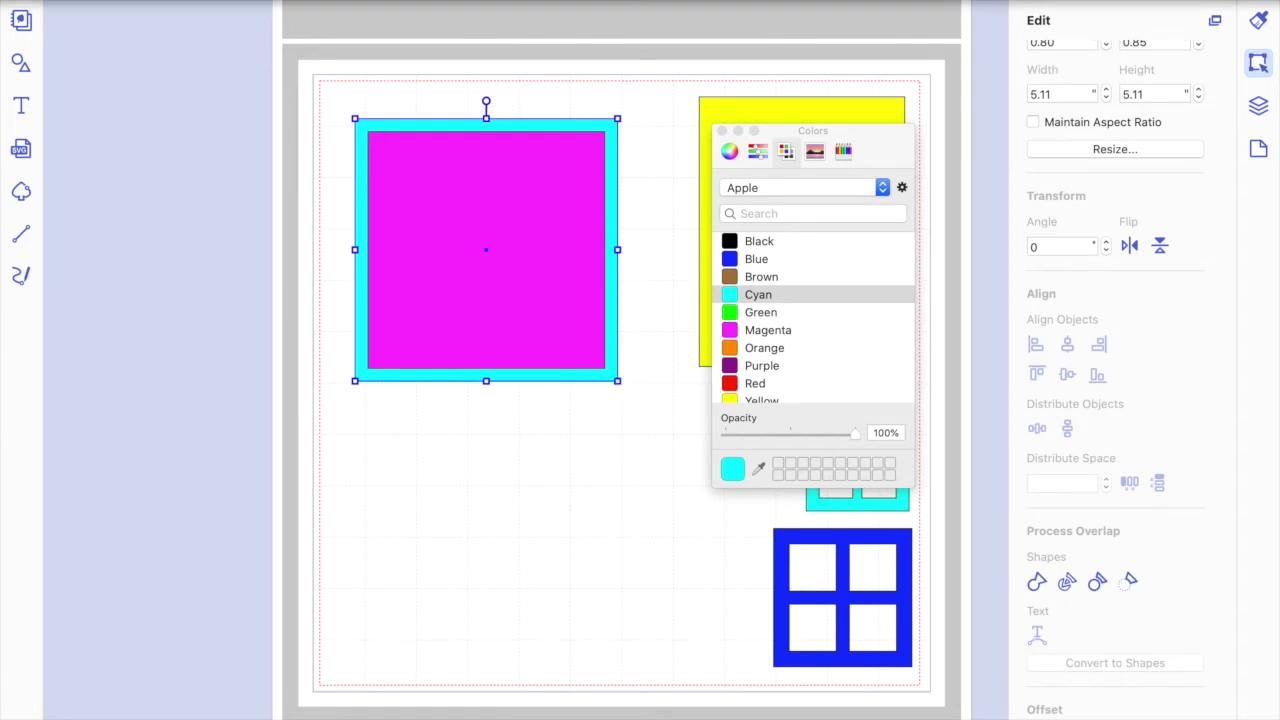
{"action": "left_click", "coordinate": [330, 0]}
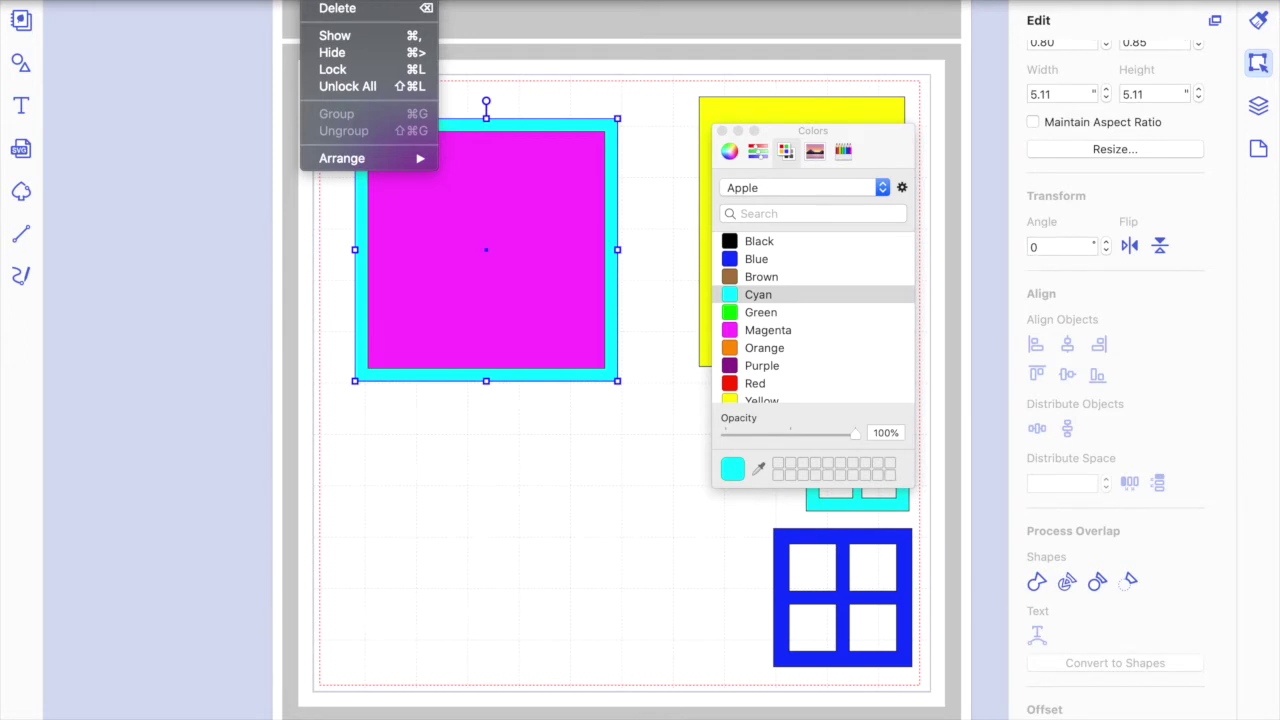
{"action": "mouse_move", "coordinate": [367, 160]}
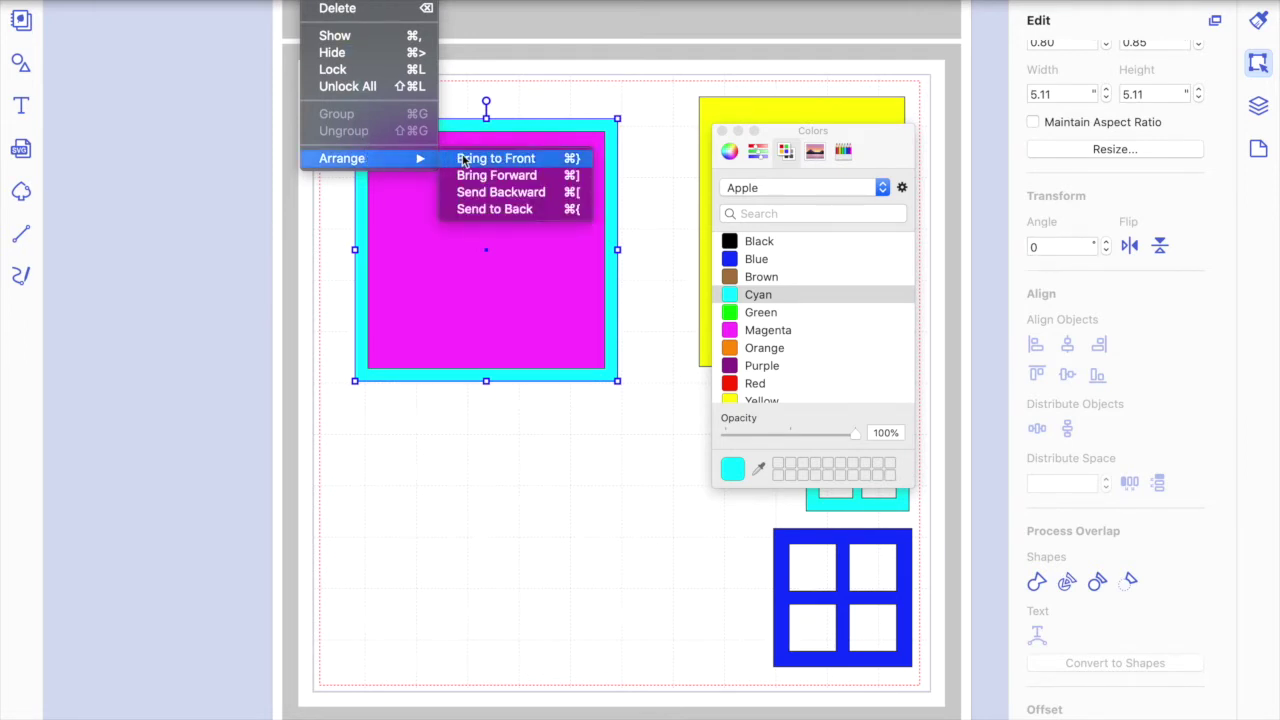
{"action": "left_click", "coordinate": [516, 197]}
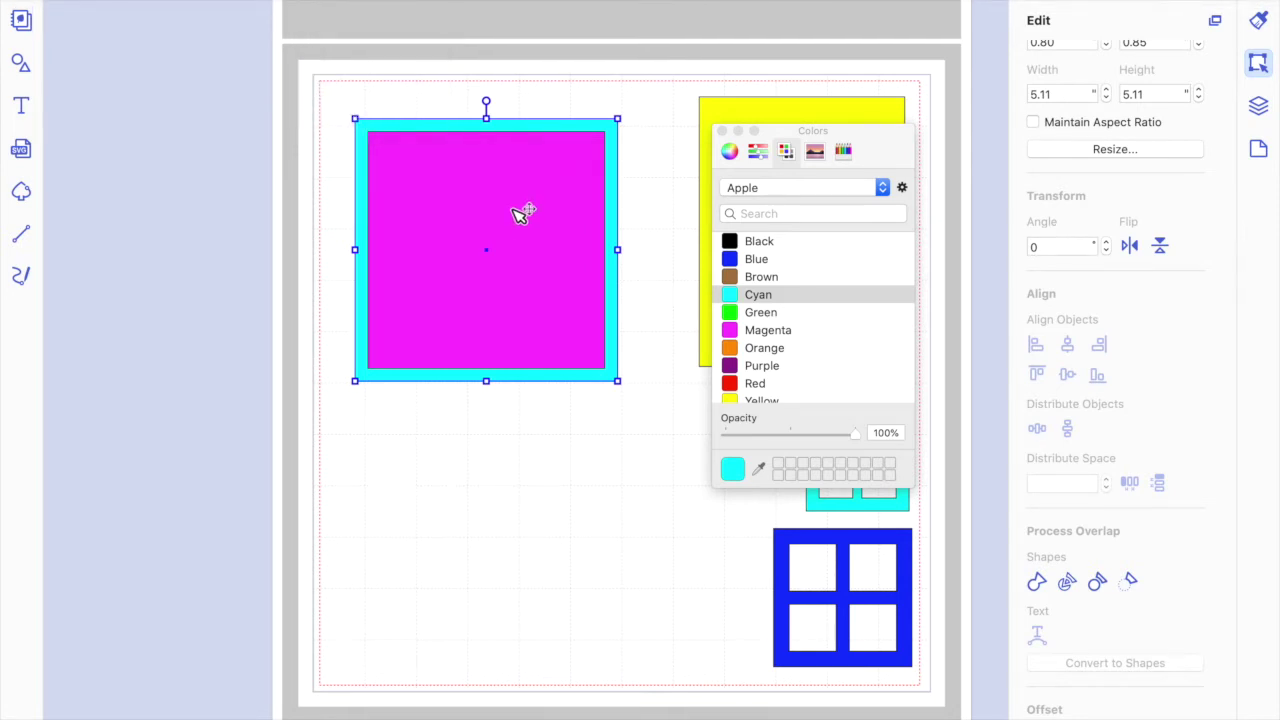
{"action": "left_click", "coordinate": [517, 217]}
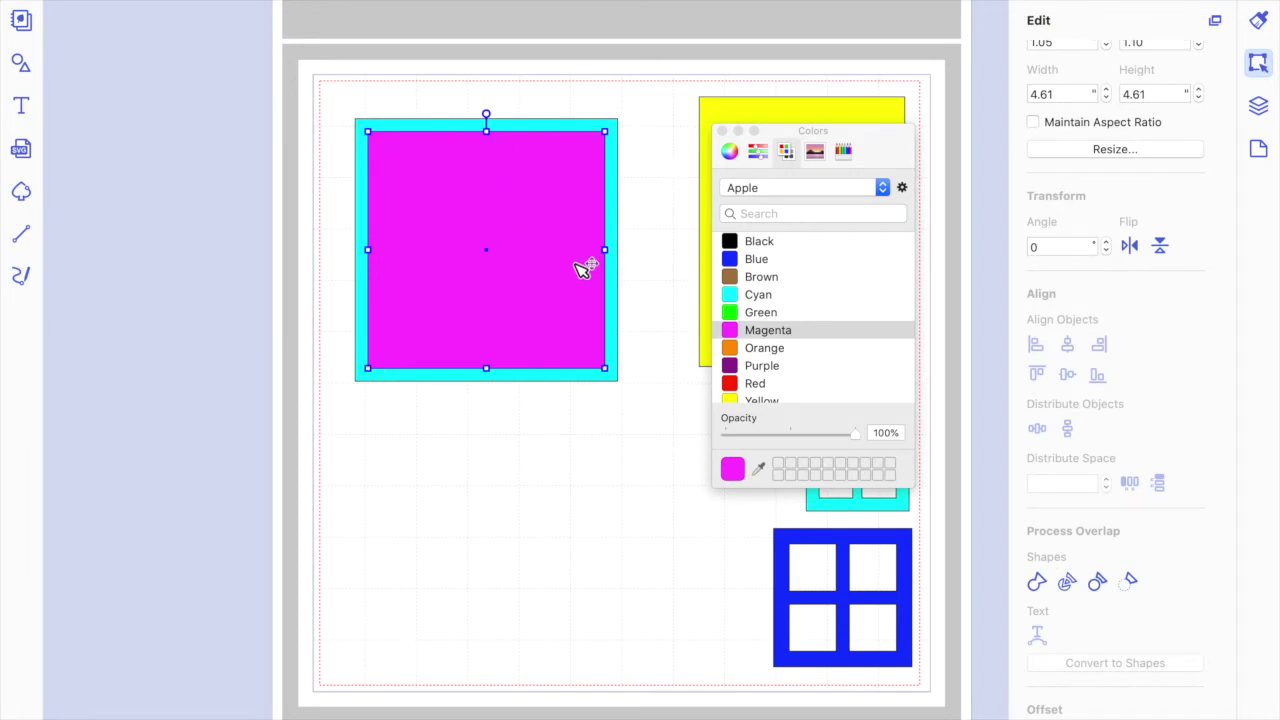
{"action": "left_click", "coordinate": [620, 230]}
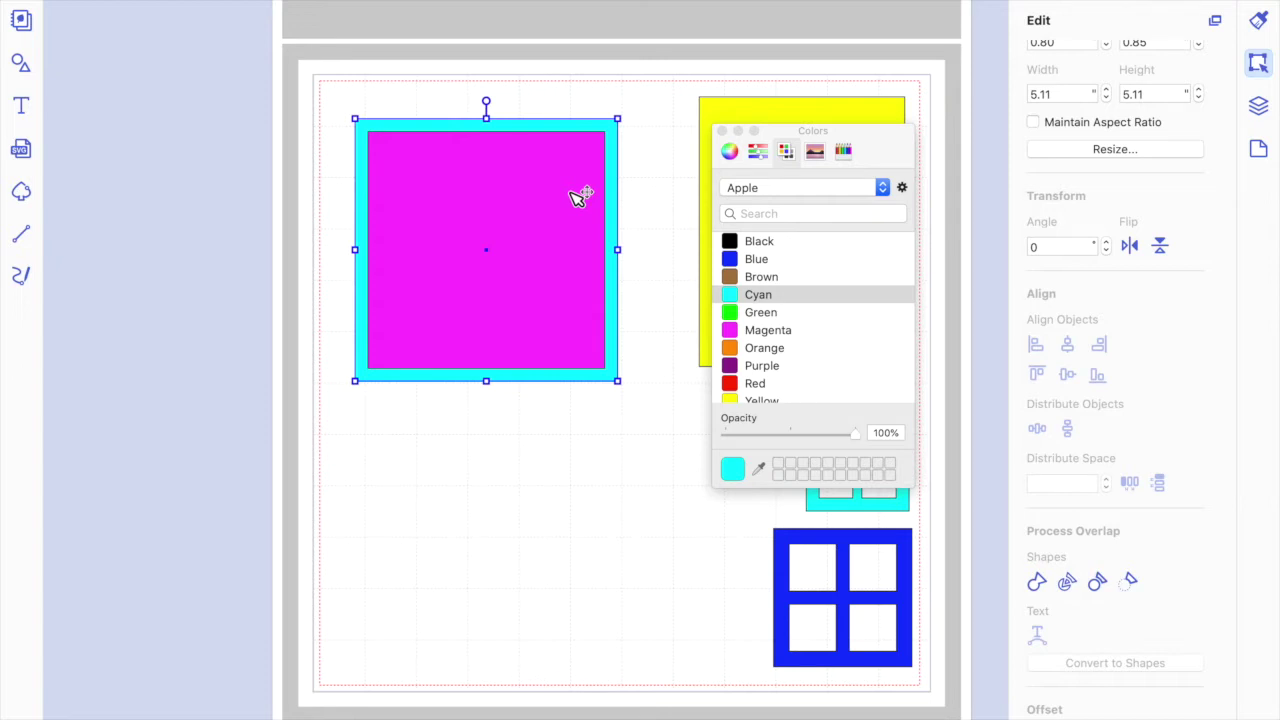
{"action": "left_click", "coordinate": [563, 449]}
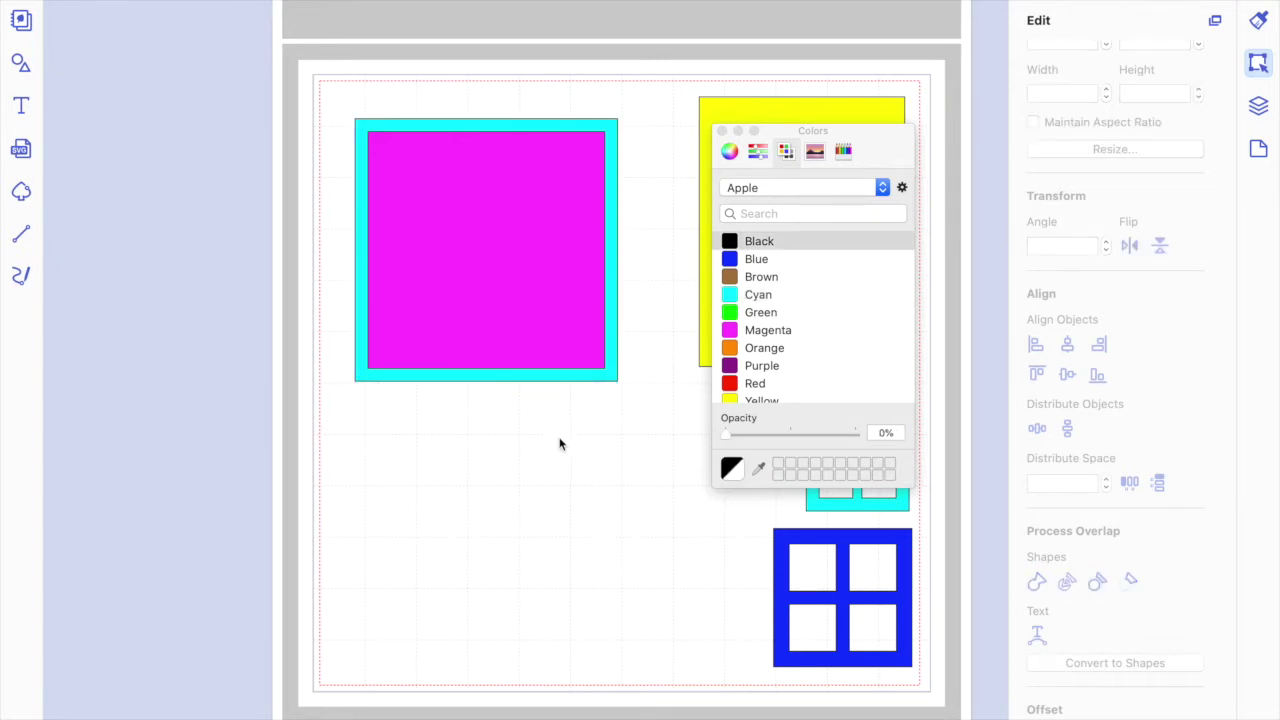
Subtract the magenta inner square from the cyan outer square to make a hollow frame.
{"action": "left_click_drag", "start_coordinate": [624, 419], "coordinate": [486, 194]}
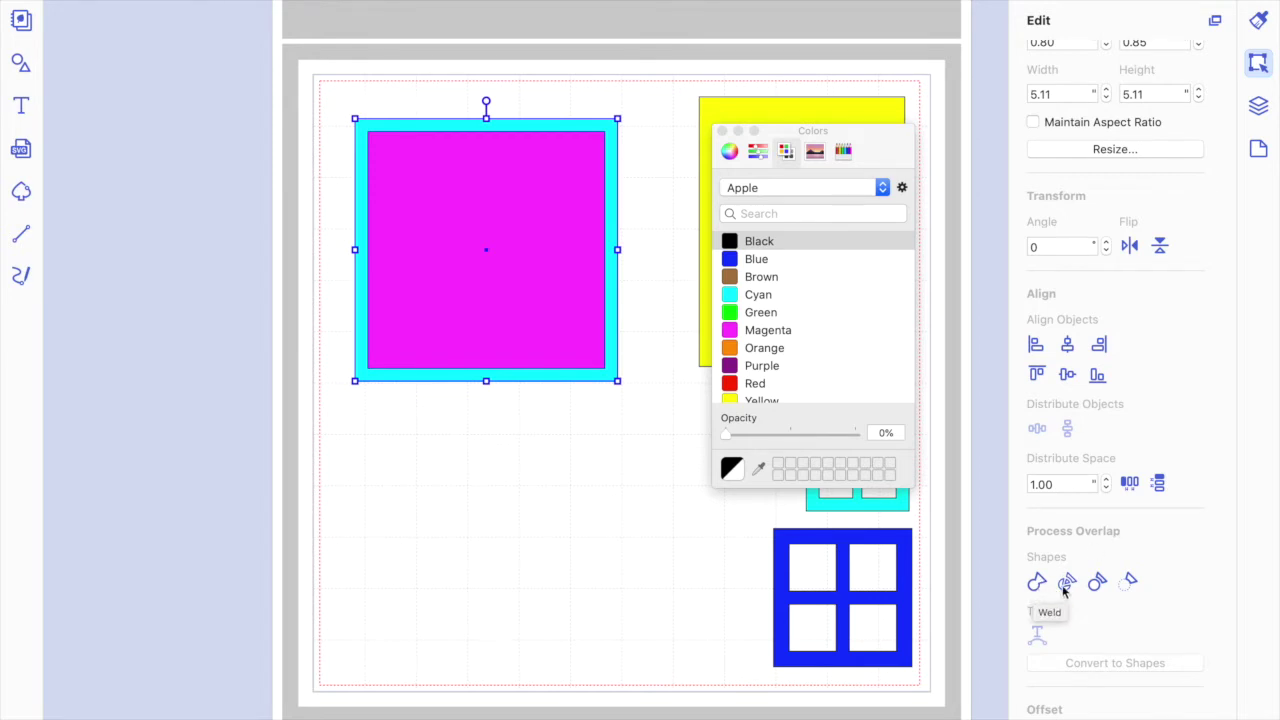
{"action": "left_click", "coordinate": [1131, 582]}
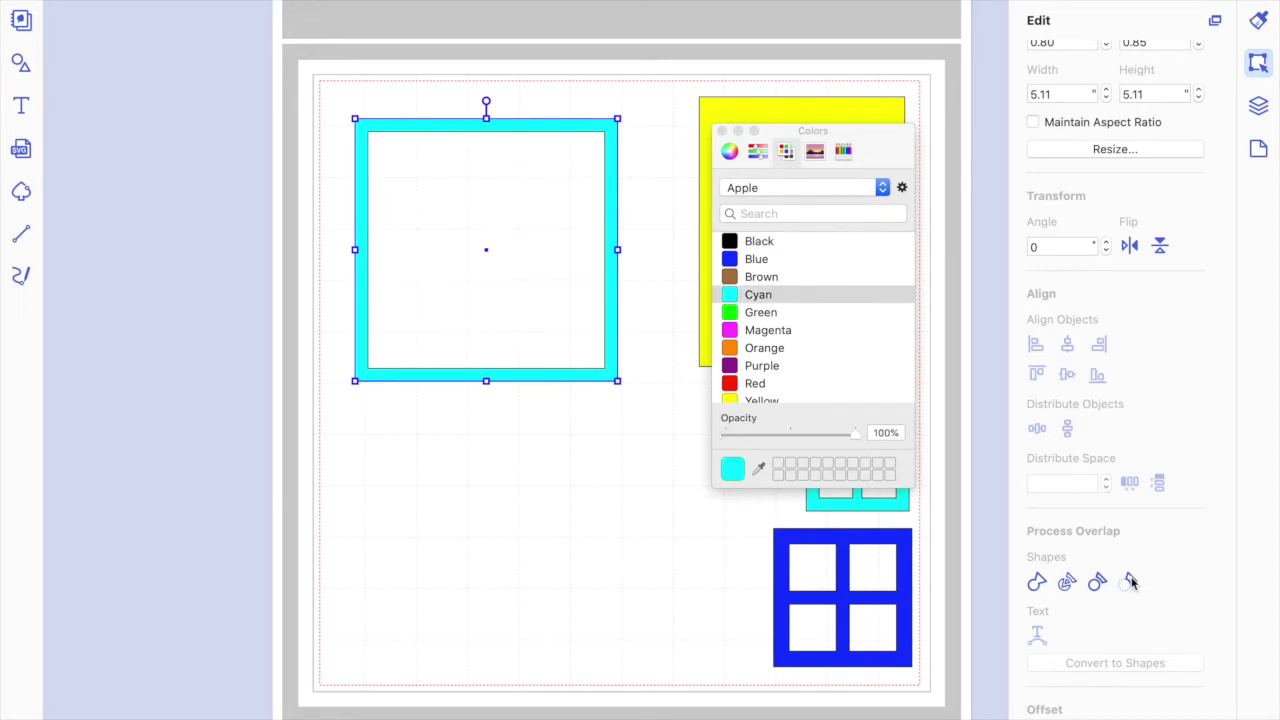
{"action": "left_click", "coordinate": [505, 581]}
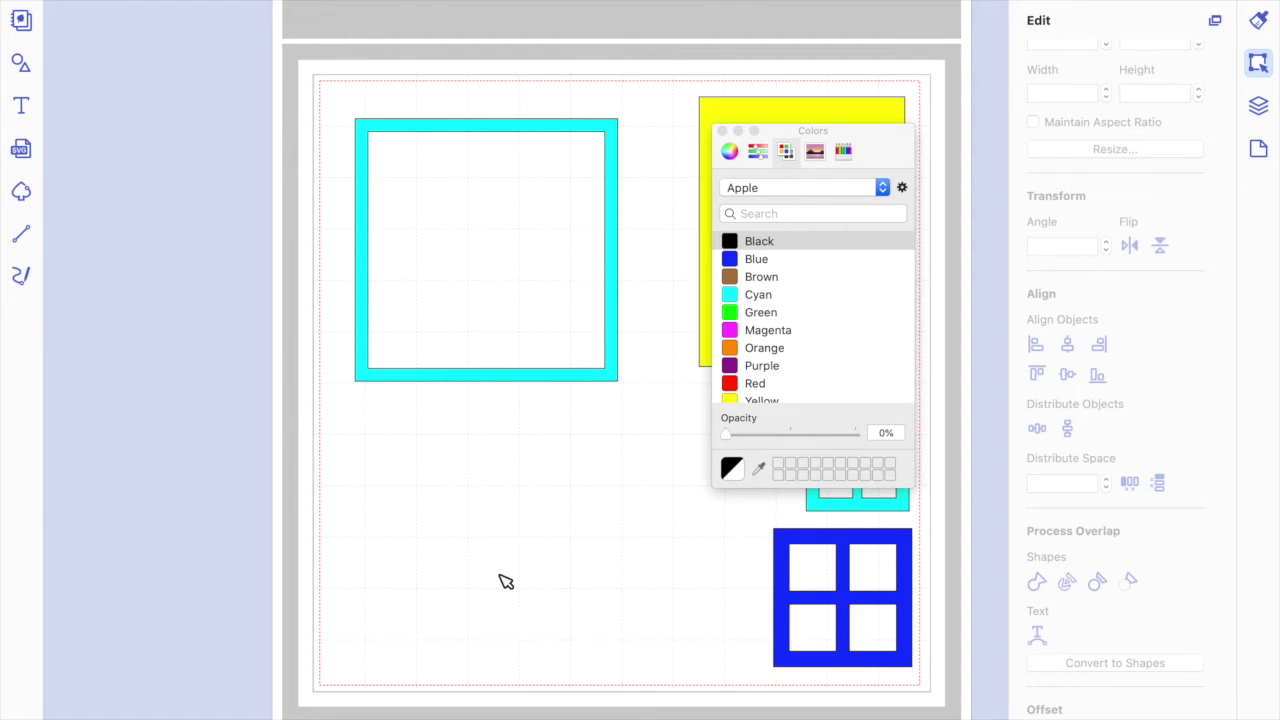
Move the cyan frame about 1.9 inches down the mat and select the blue four-pane window.
{"action": "left_click_drag", "start_coordinate": [554, 379], "coordinate": [561, 493]}
{"action": "left_click", "coordinate": [848, 560]}
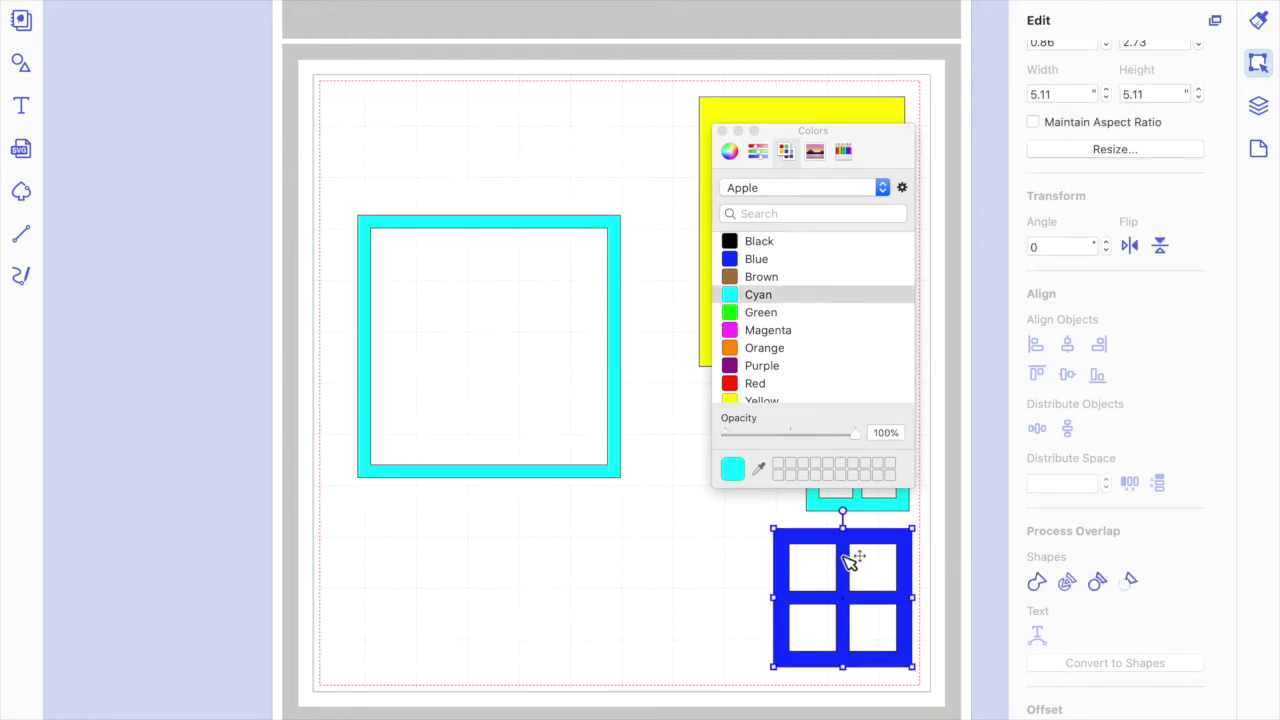
Insert a plain rectangle from the shape library and move it over the cyan frame's opening, starting on the frame's left border.
{"action": "left_click", "coordinate": [540, 608]}
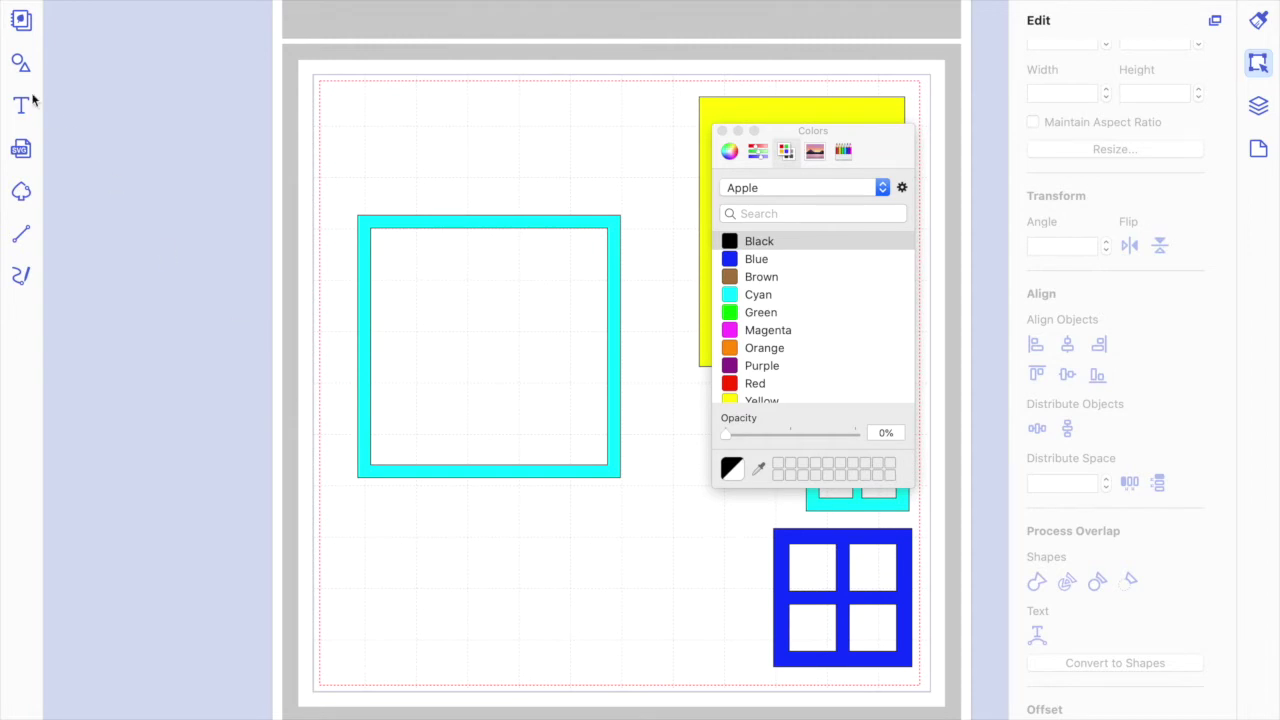
{"action": "left_click", "coordinate": [22, 63]}
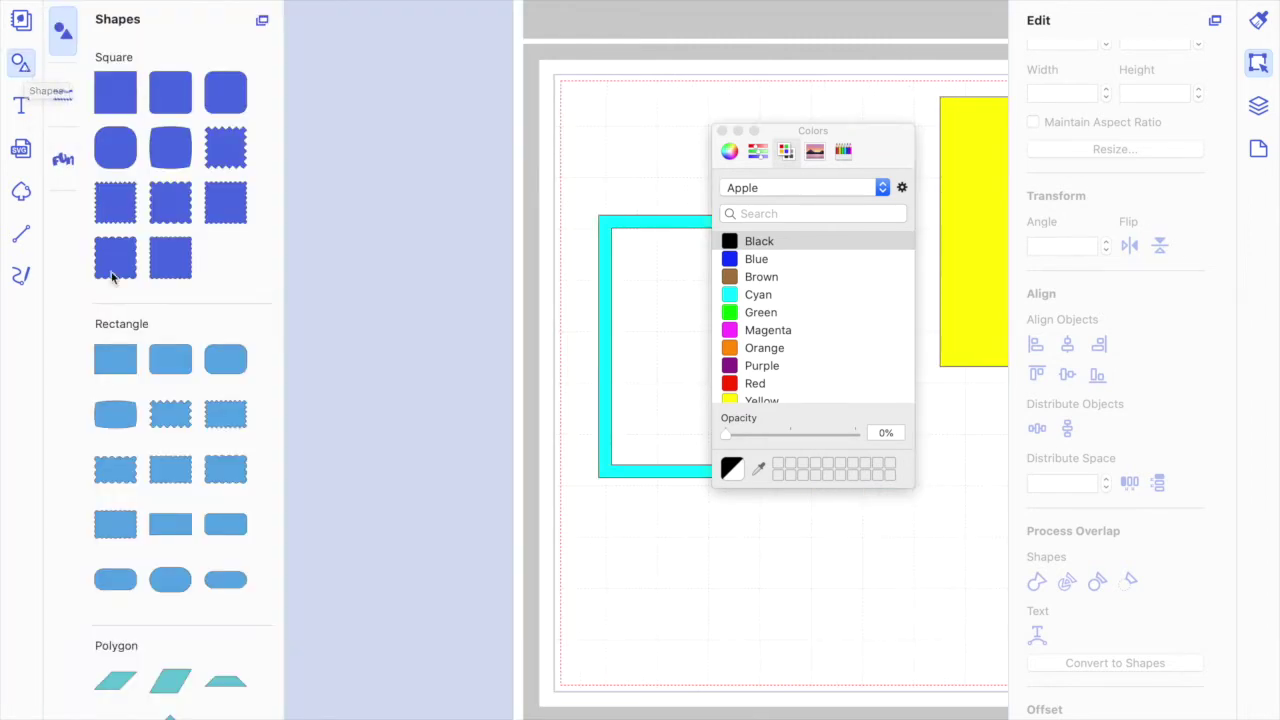
{"action": "left_click", "coordinate": [115, 375]}
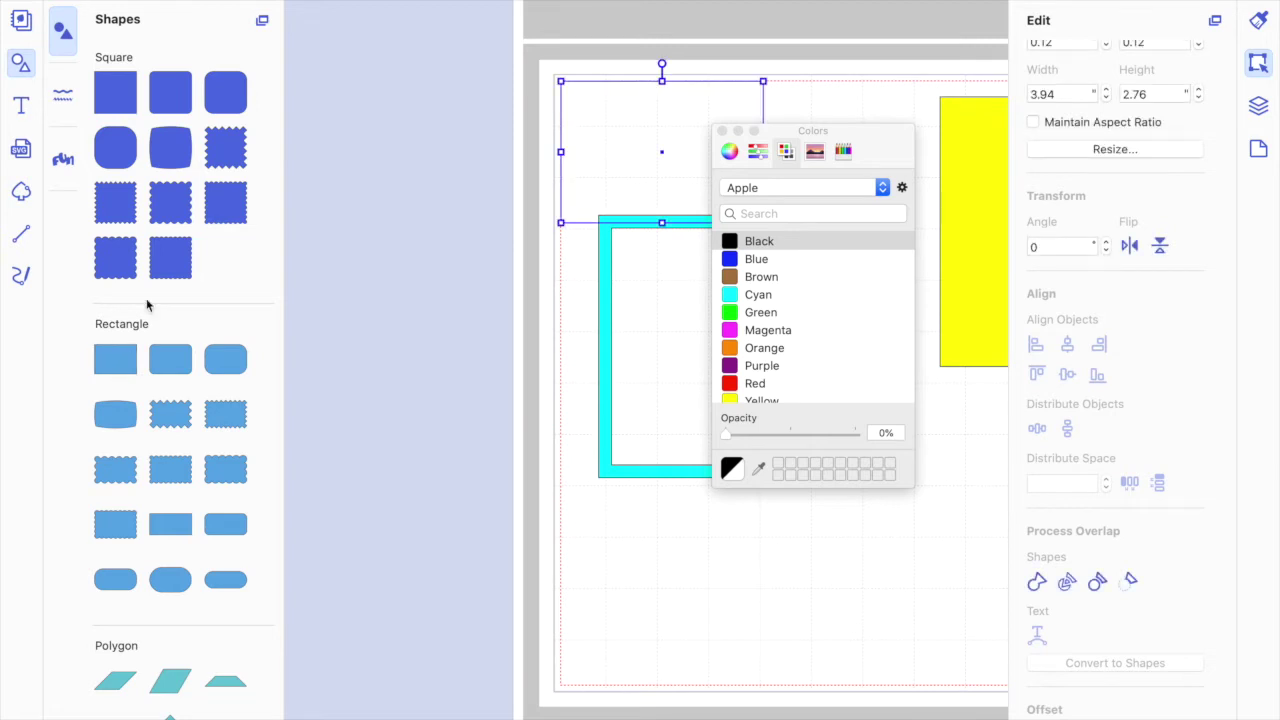
{"action": "left_click", "coordinate": [22, 63]}
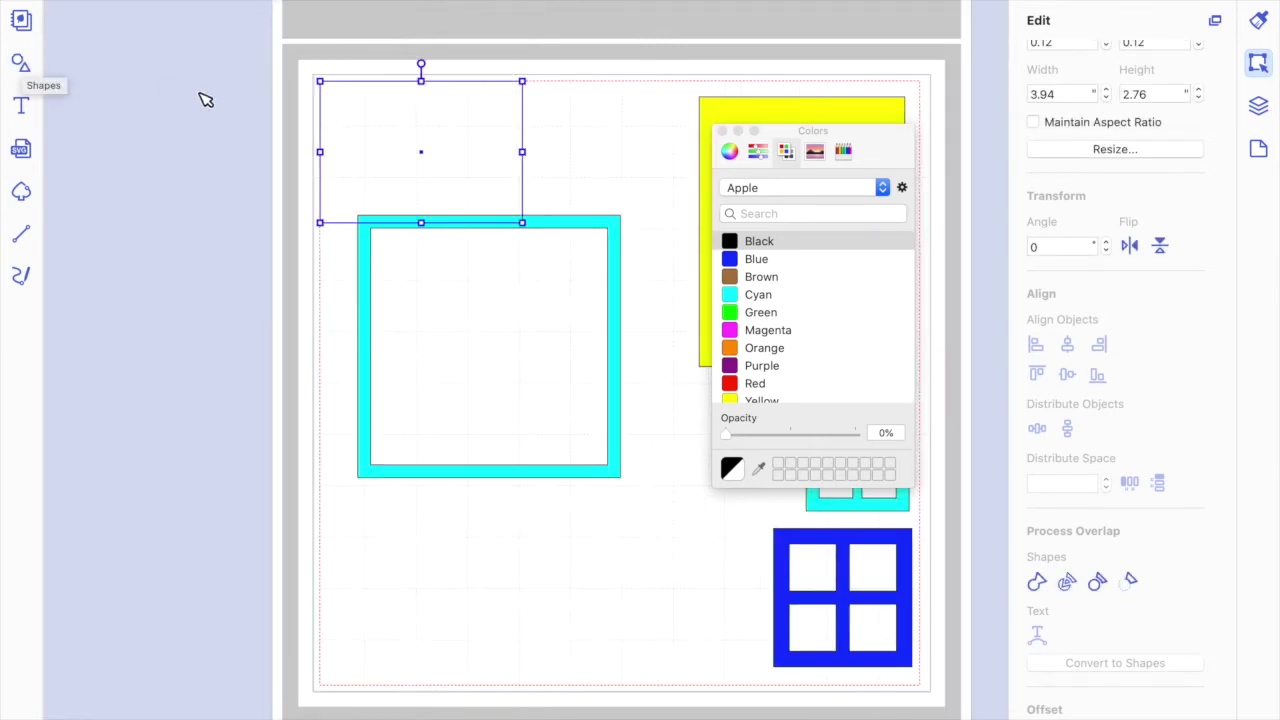
{"action": "left_click_drag", "start_coordinate": [428, 160], "coordinate": [470, 344]}
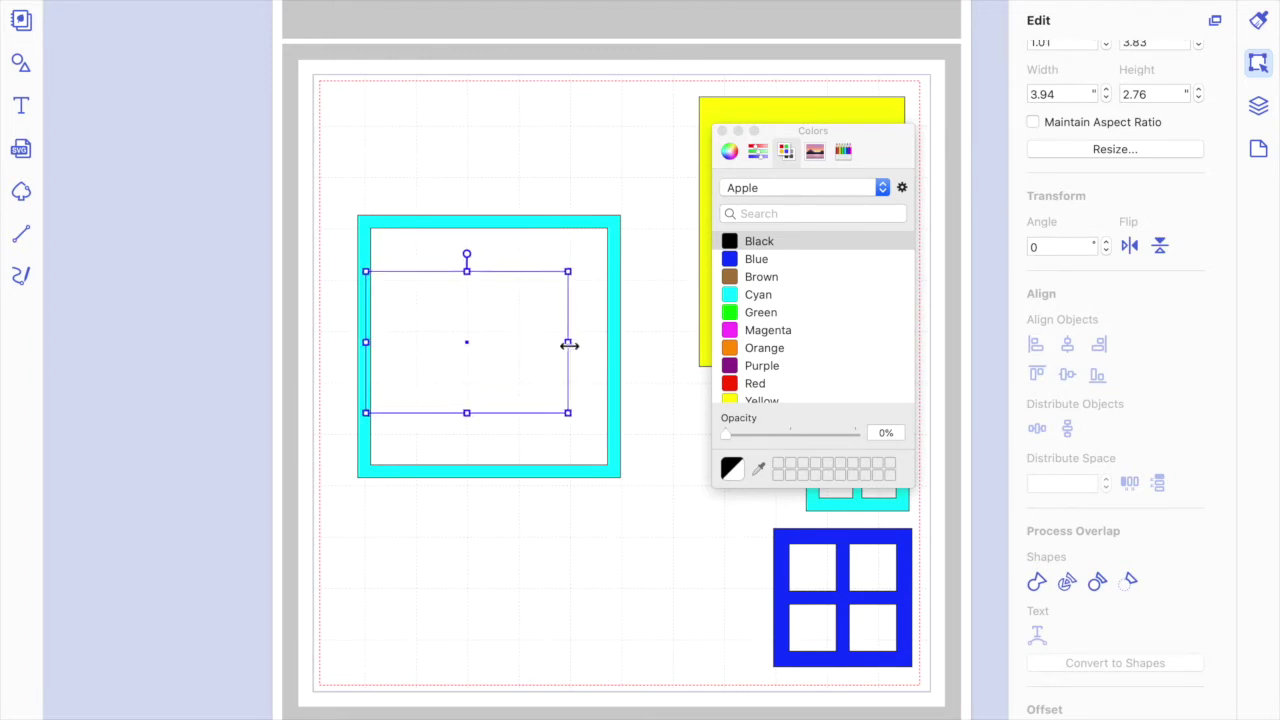
Resize the rectangle into a thin horizontal bar about 4.81 by 0.30 inches, reaching across both side borders of the cyan frame.
{"action": "left_click_drag", "start_coordinate": [567, 342], "coordinate": [612, 345]}
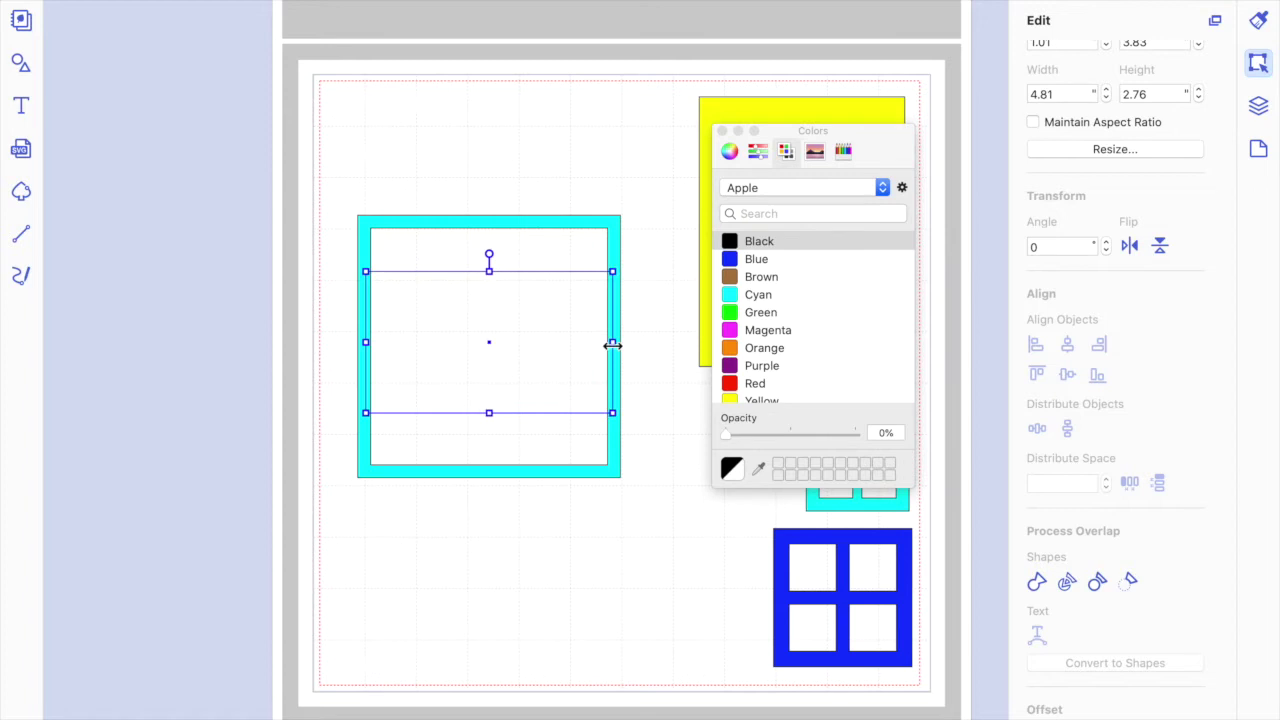
{"action": "left_click_drag", "start_coordinate": [489, 271], "coordinate": [486, 400]}
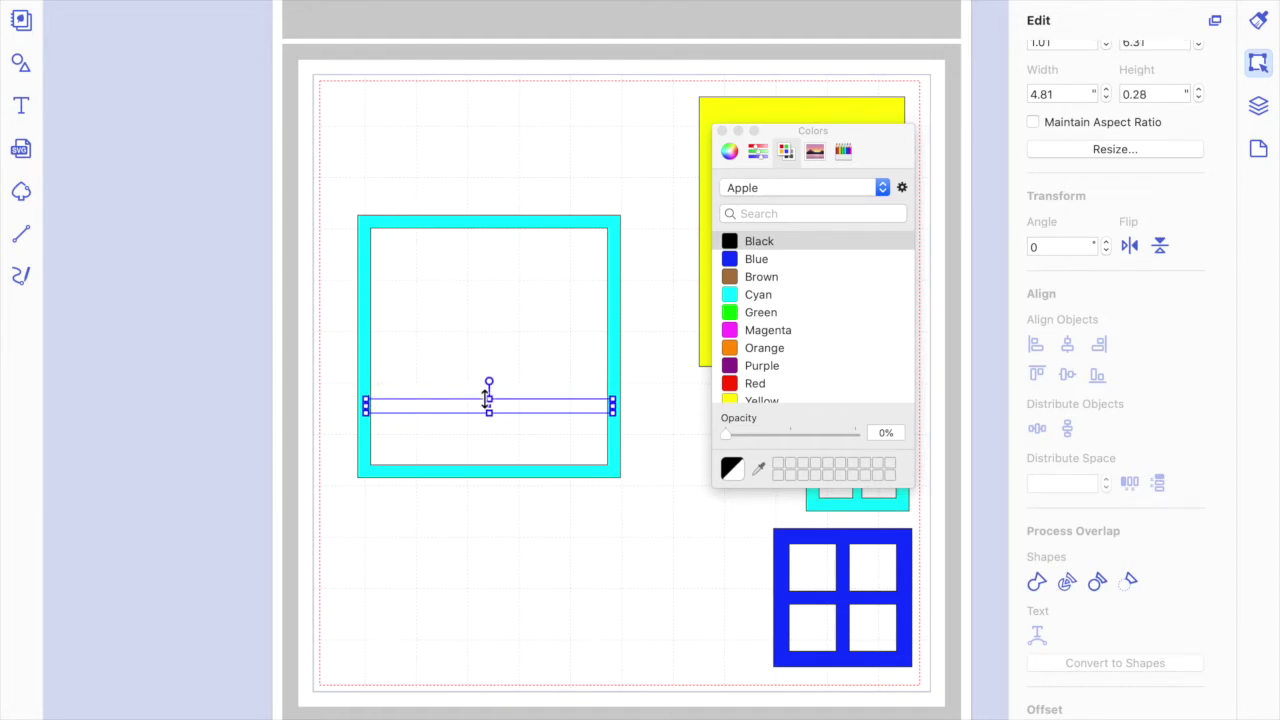
{"action": "left_click", "coordinate": [523, 441]}
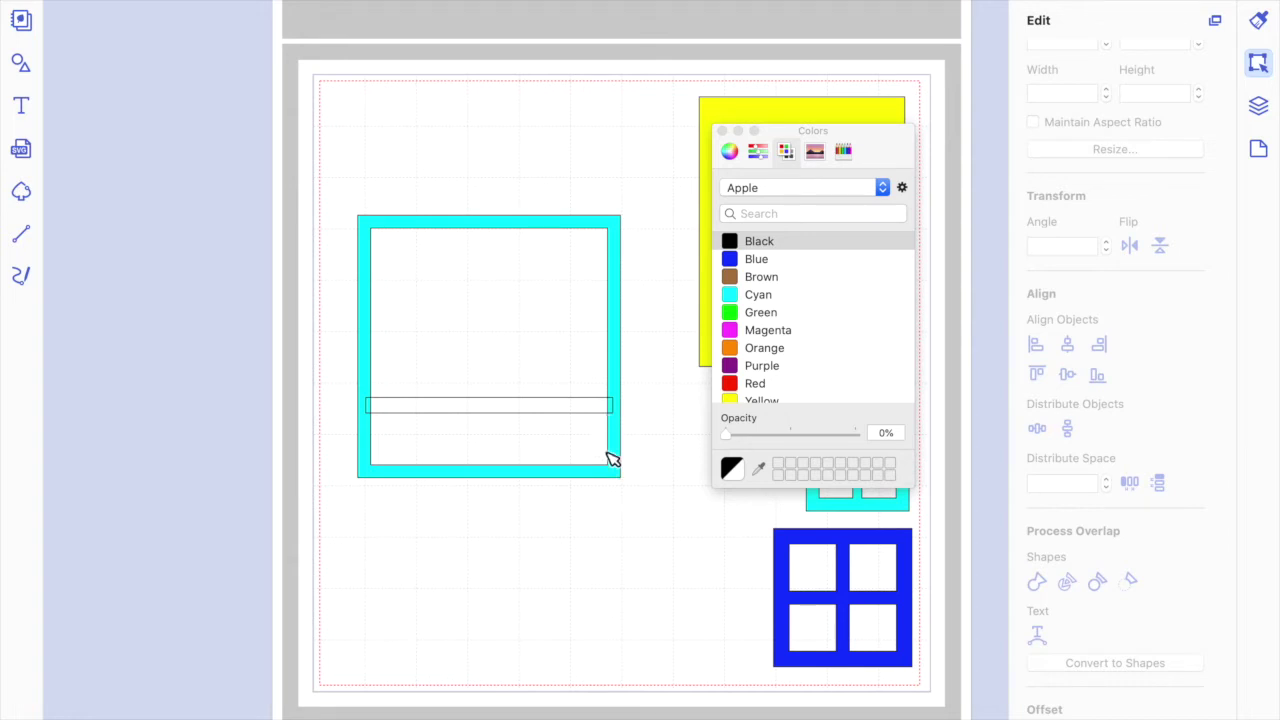
Move the thin bar below the cyan frame and place a duplicate of it underneath.
{"action": "left_click", "coordinate": [497, 411]}
{"action": "left_click_drag", "start_coordinate": [497, 411], "coordinate": [517, 573]}
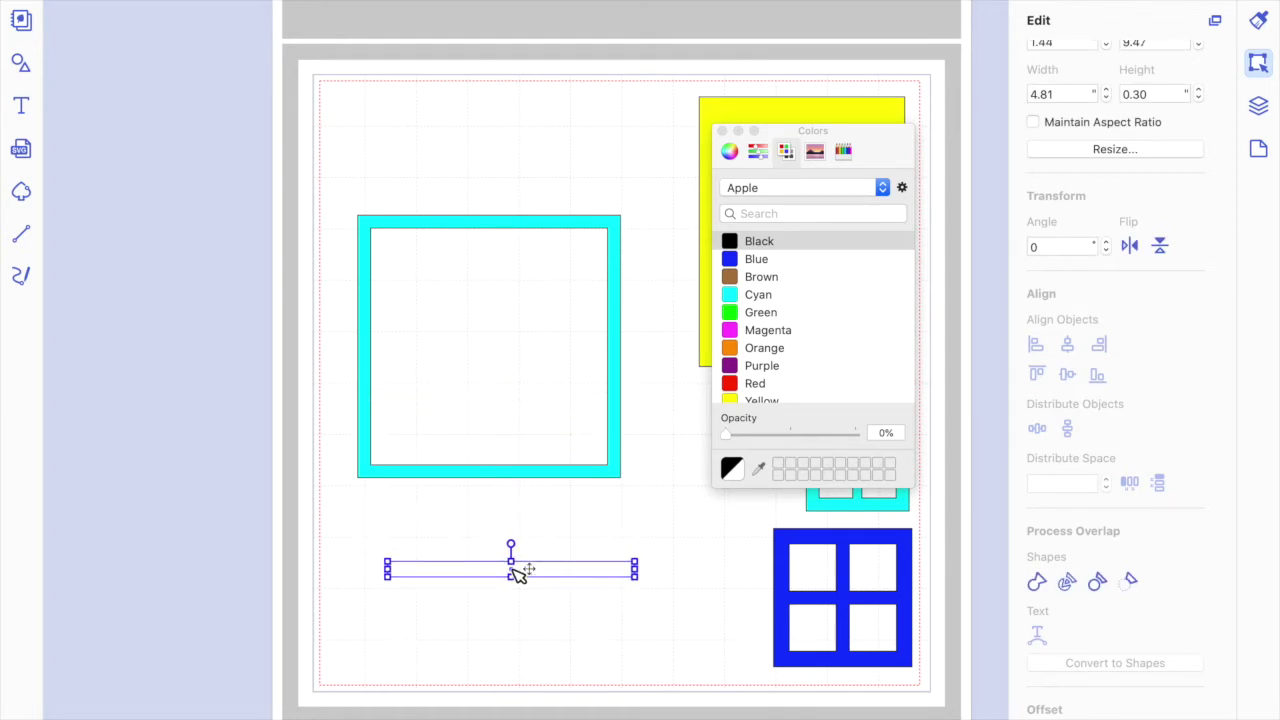
{"action": "left_click_drag", "start_coordinate": [517, 573], "coordinate": [541, 655]}
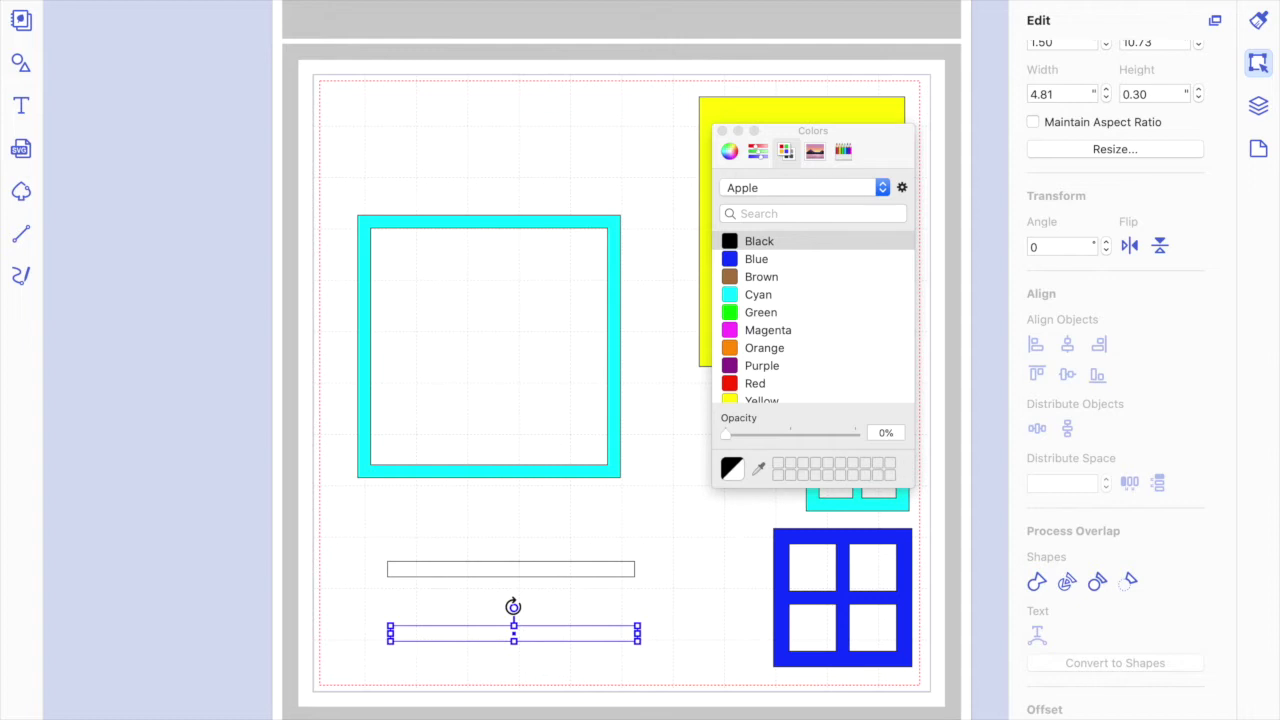
Rotate the duplicate bar to 90 degrees and move it across the horizontal bar to form a cross.
{"action": "left_click_drag", "start_coordinate": [514, 607], "coordinate": [544, 623]}
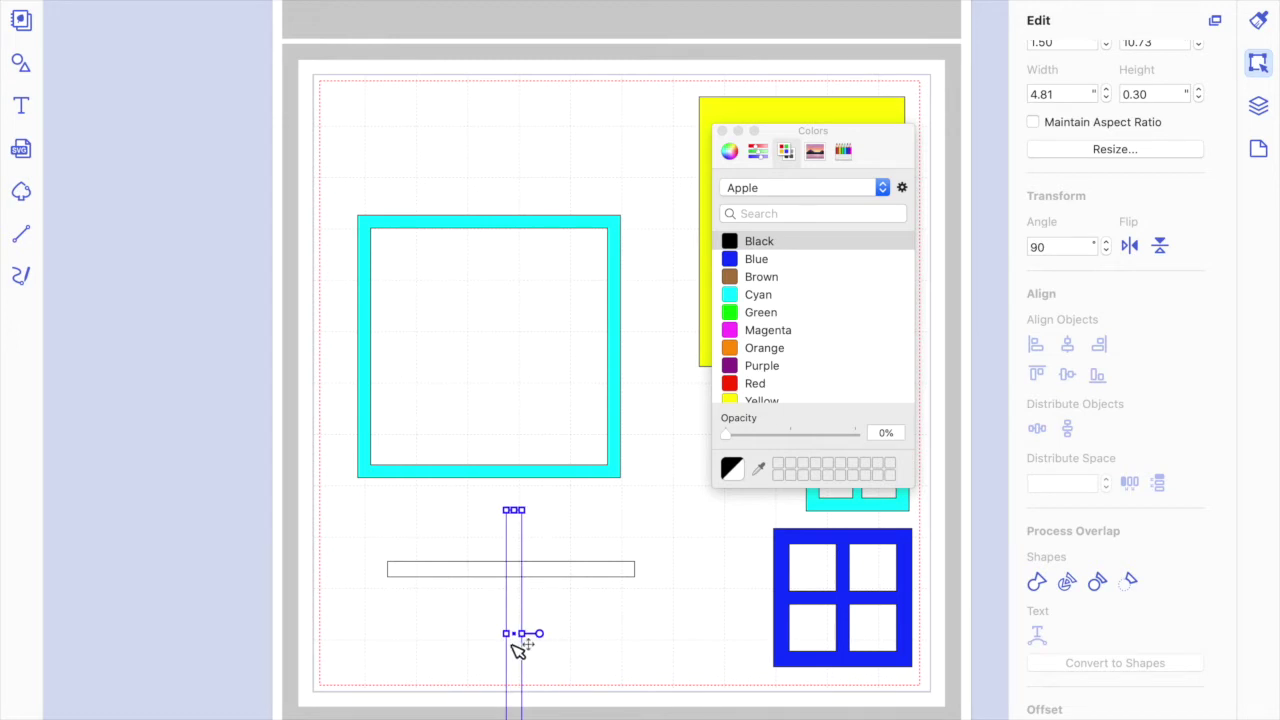
{"action": "left_click", "coordinate": [586, 646]}
{"action": "left_click_drag", "start_coordinate": [520, 638], "coordinate": [513, 567]}
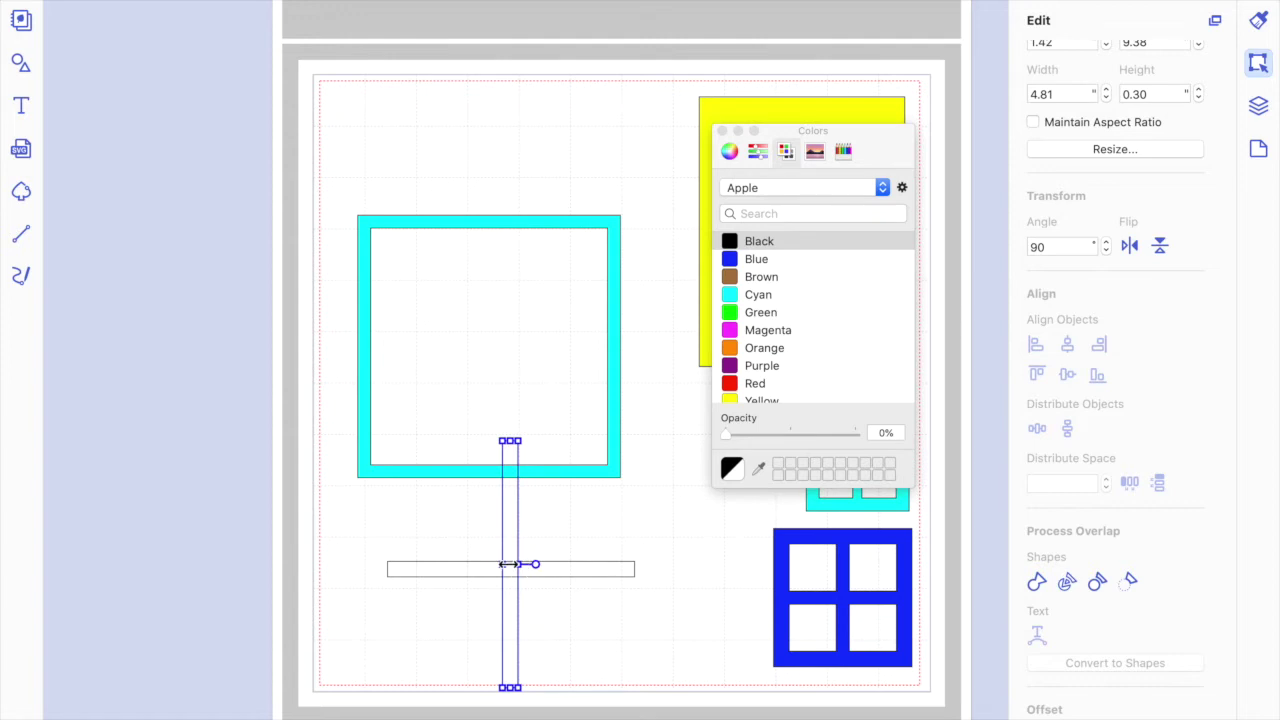
{"action": "left_click", "coordinate": [591, 614]}
Select both crossed bars and align them to each other by center and middle.
{"action": "left_click_drag", "start_coordinate": [615, 621], "coordinate": [427, 549]}
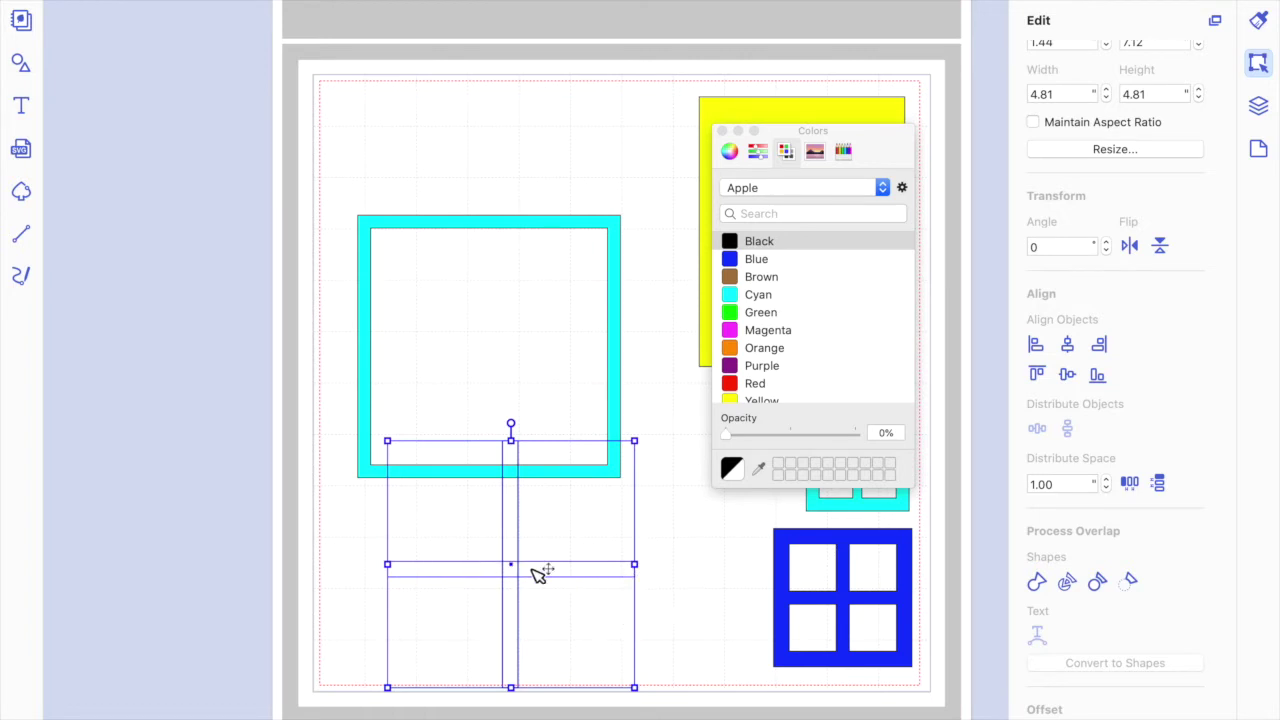
{"action": "left_click", "coordinate": [684, 620]}
{"action": "left_click_drag", "start_coordinate": [665, 655], "coordinate": [445, 552]}
{"action": "left_click", "coordinate": [686, 597]}
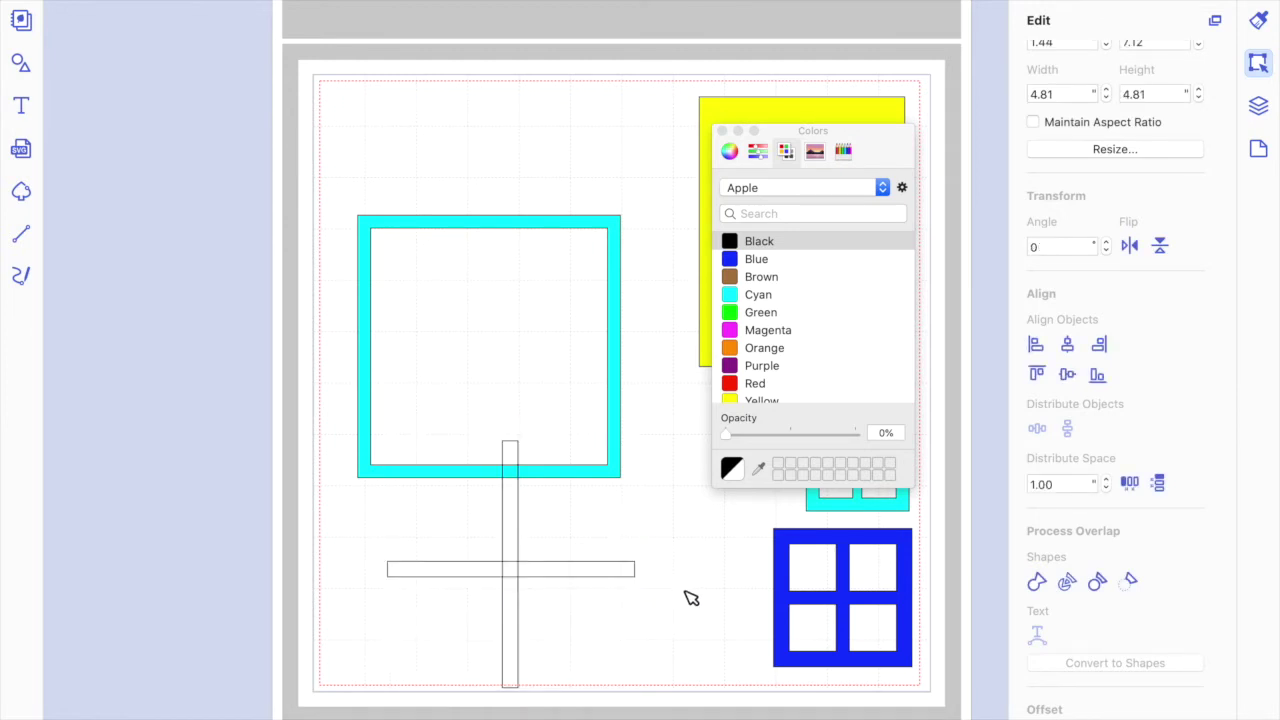
{"action": "left_click", "coordinate": [607, 572]}
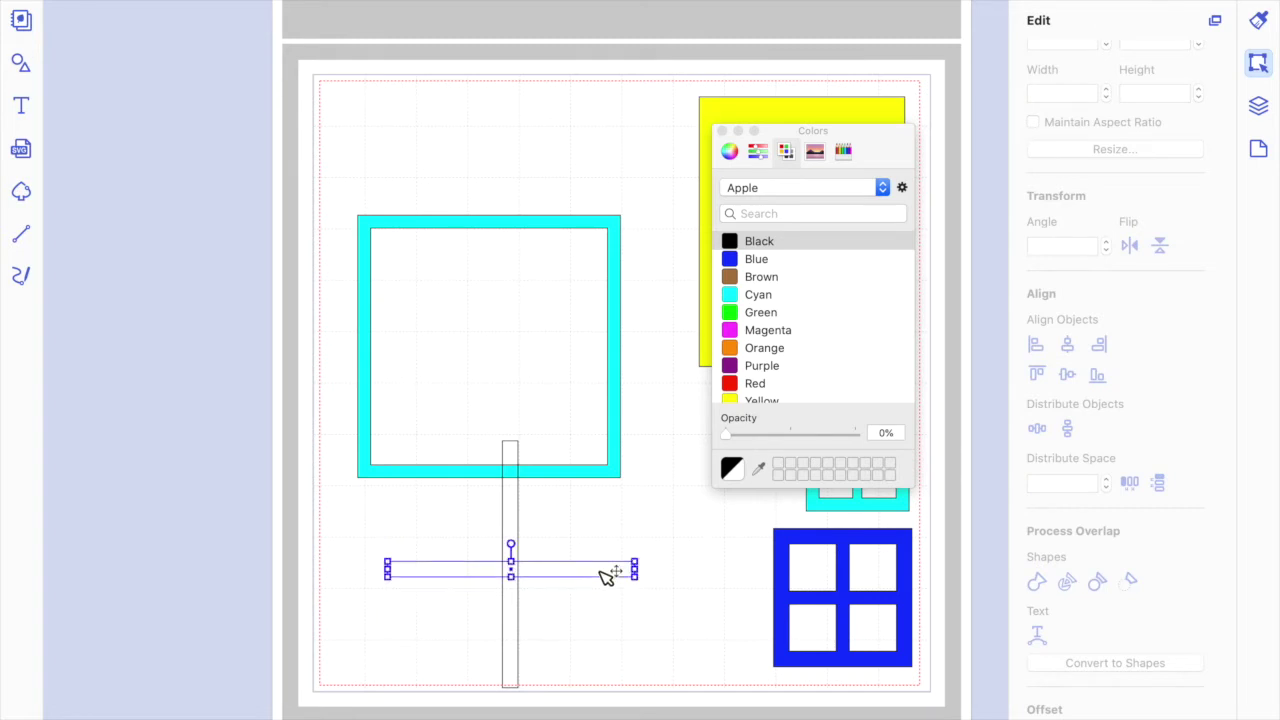
{"action": "left_click", "coordinate": [512, 522], "text": "shift"}
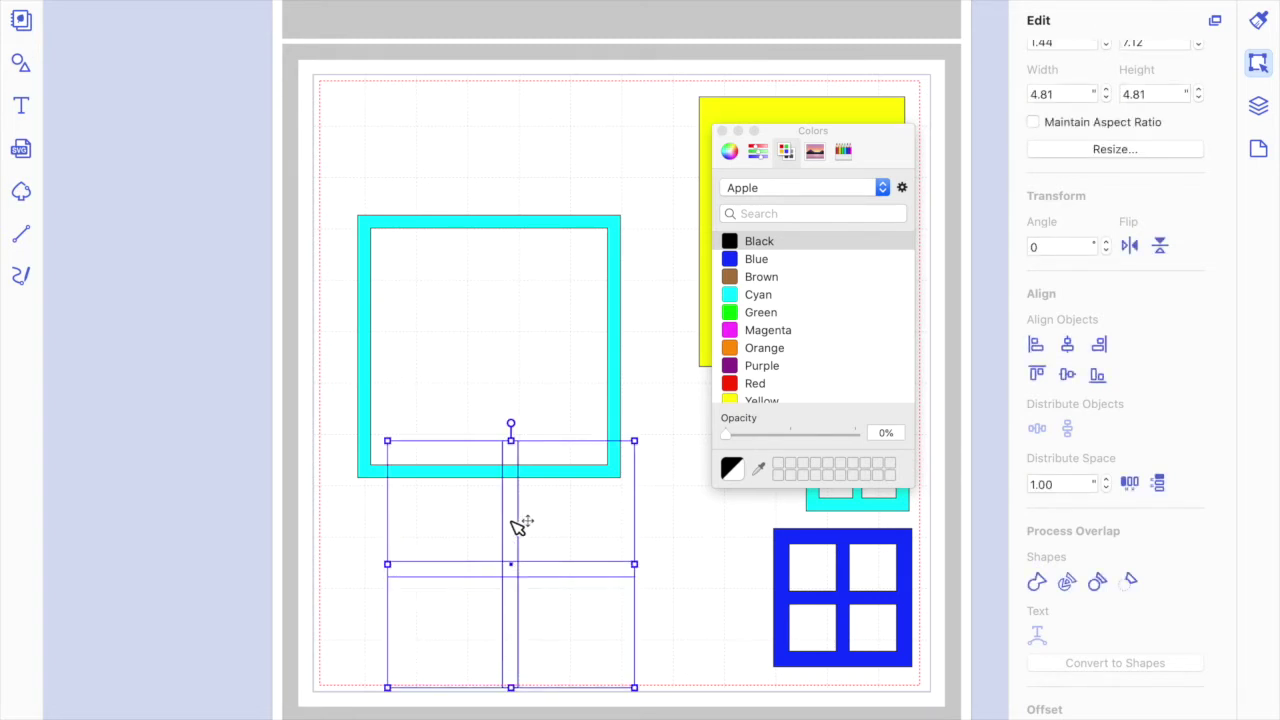
{"action": "left_click", "coordinate": [1068, 346]}
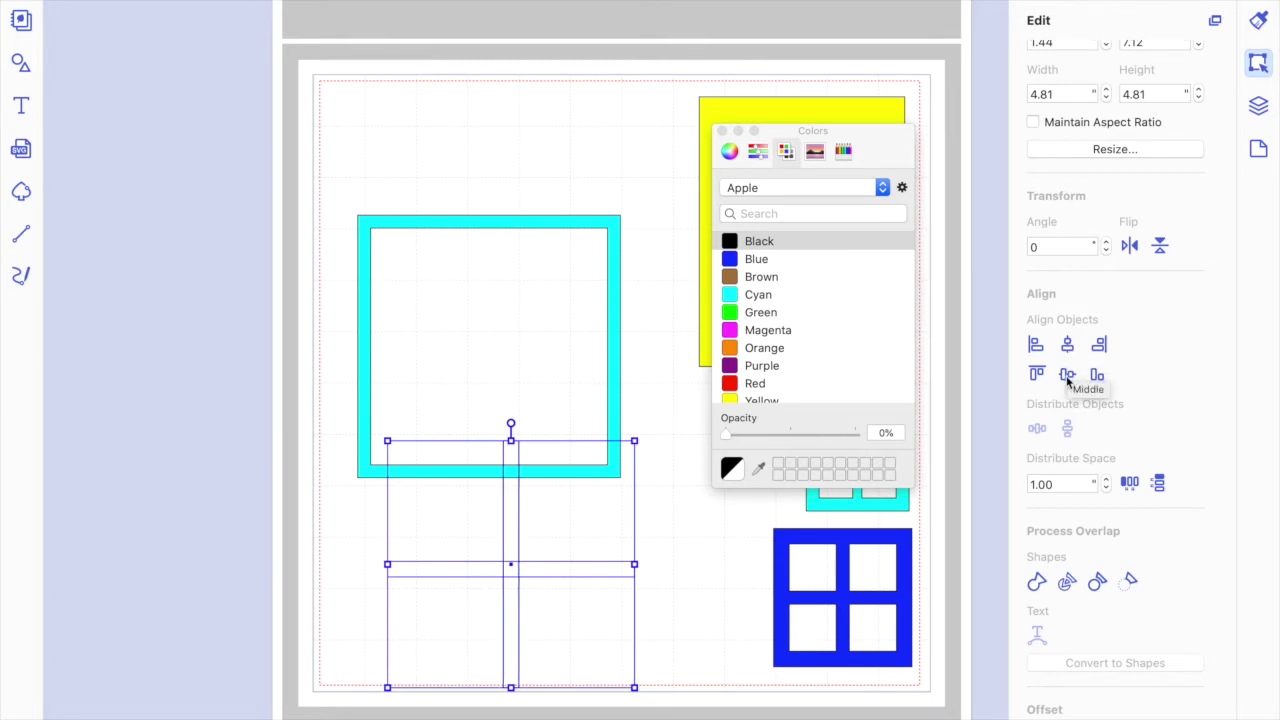
{"action": "left_click", "coordinate": [1068, 376]}
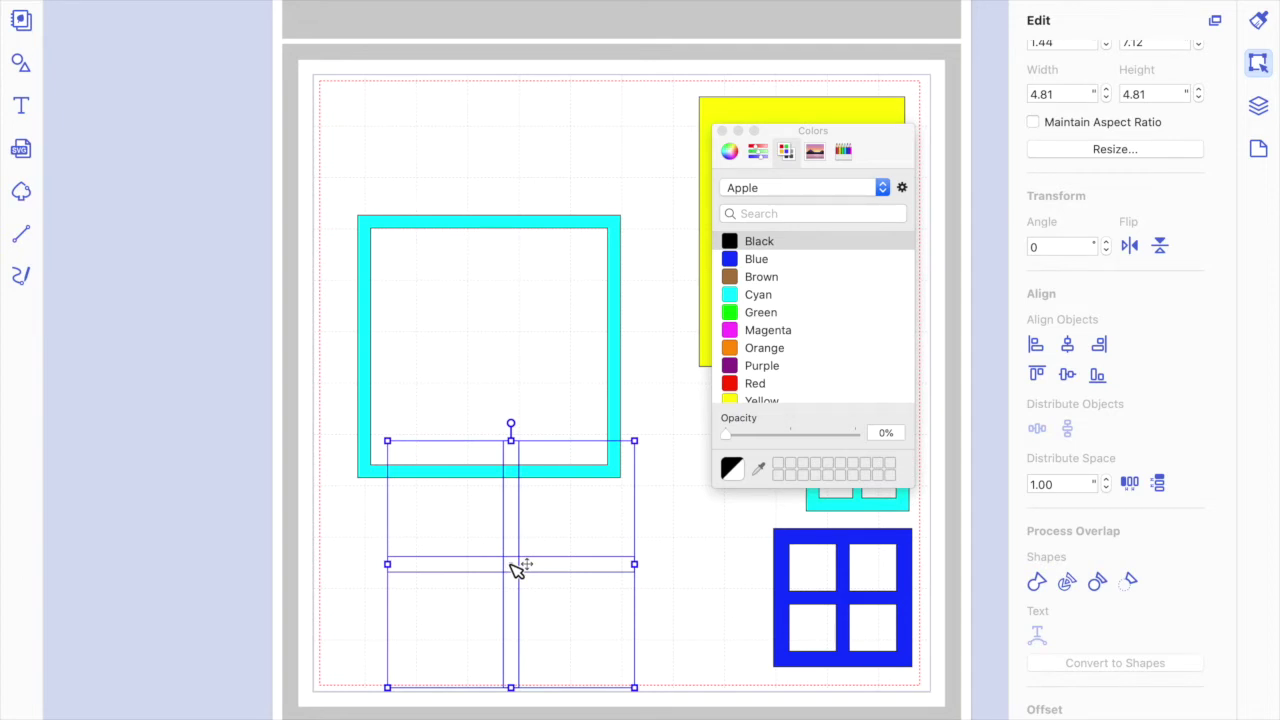
Test the cross's fit in the cyan frame, move it back below, and group its two bars.
{"action": "left_click_drag", "start_coordinate": [515, 567], "coordinate": [493, 346]}
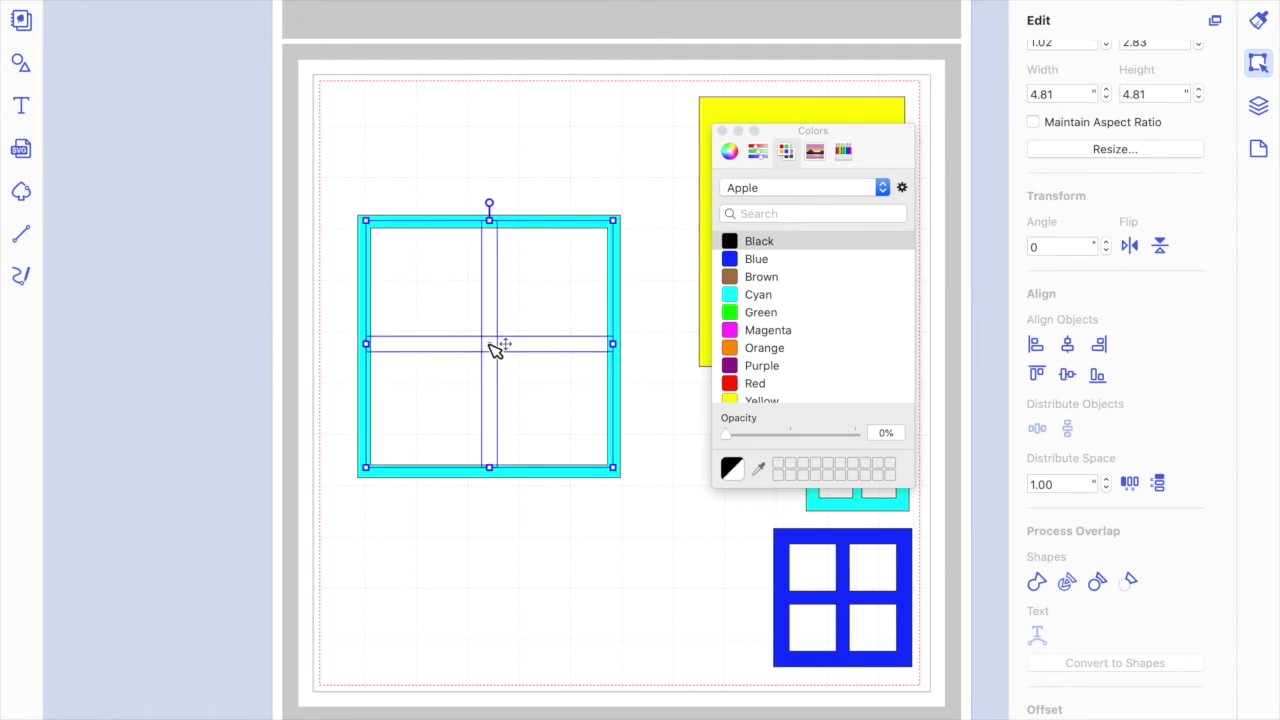
{"action": "left_click_drag", "start_coordinate": [493, 346], "coordinate": [528, 563]}
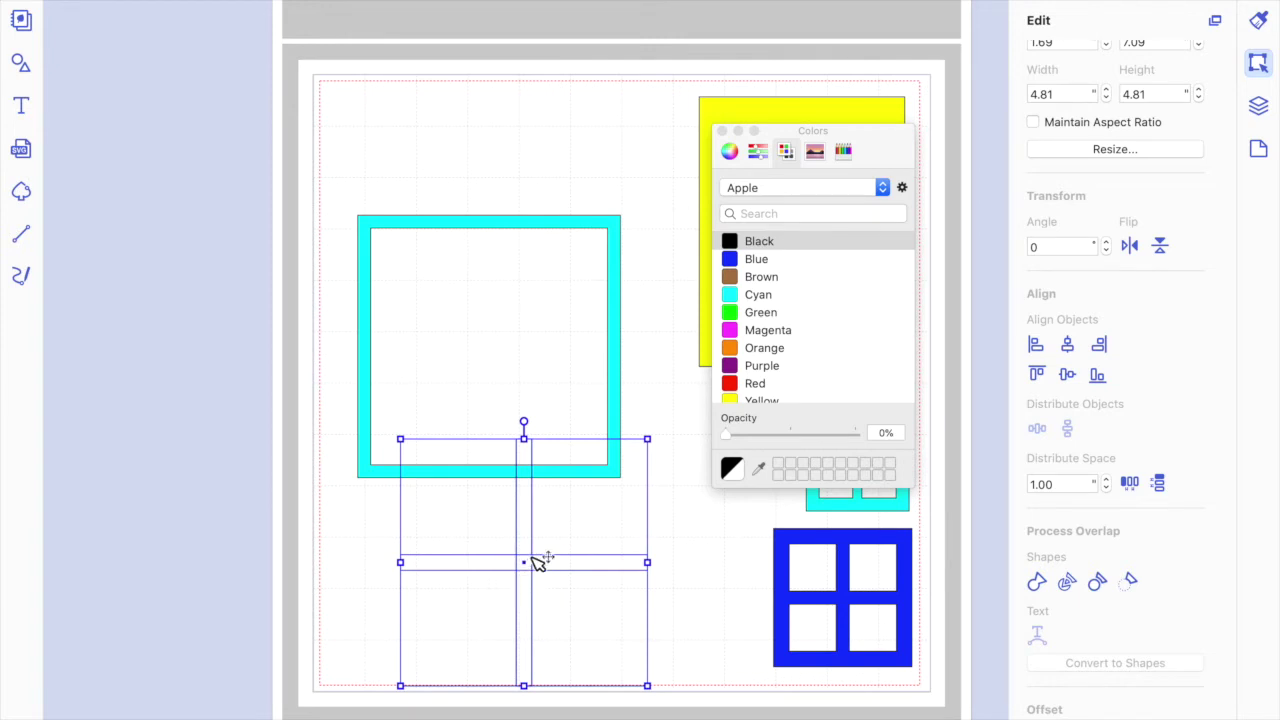
{"action": "left_click", "coordinate": [285, 1]}
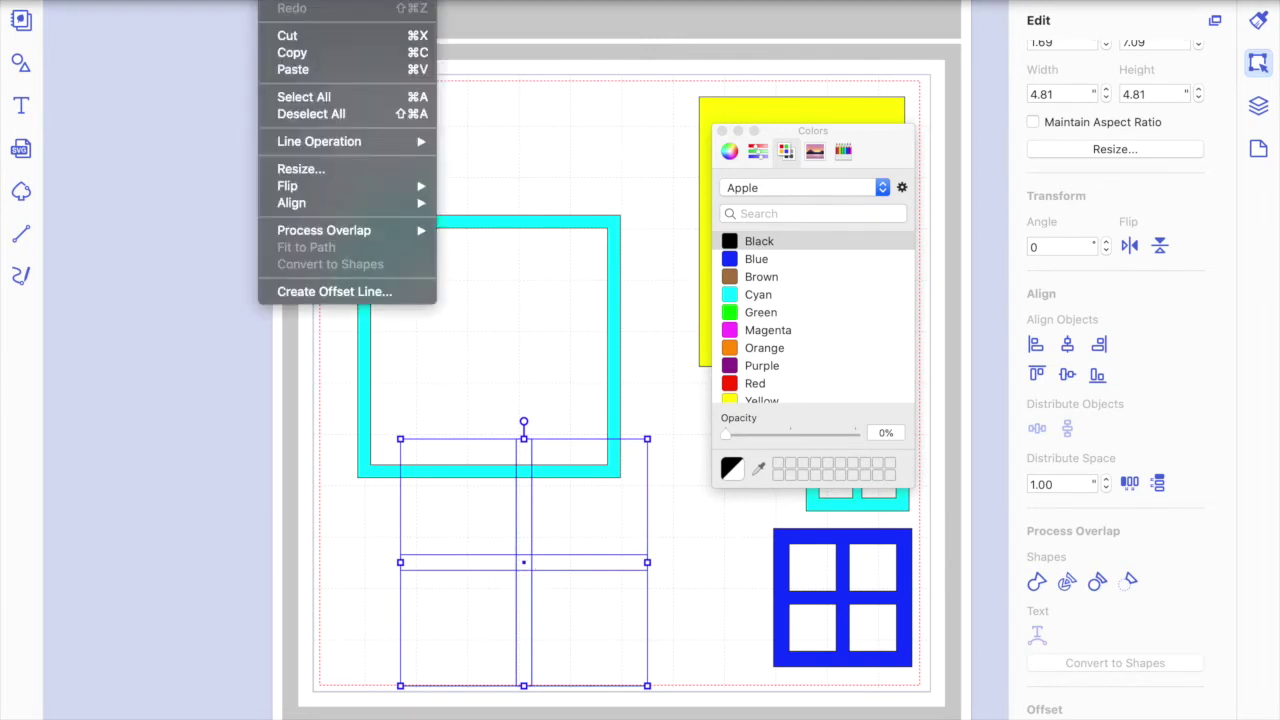
{"action": "mouse_move", "coordinate": [330, 1]}
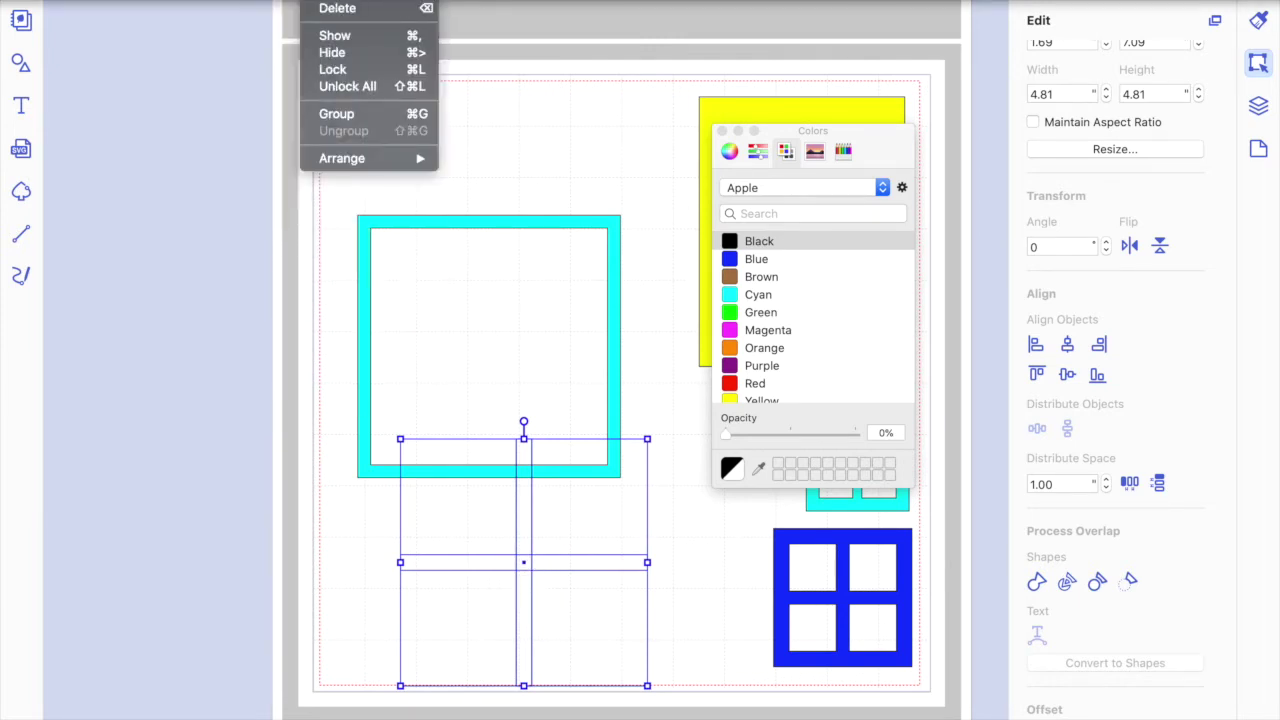
{"action": "left_click", "coordinate": [352, 116]}
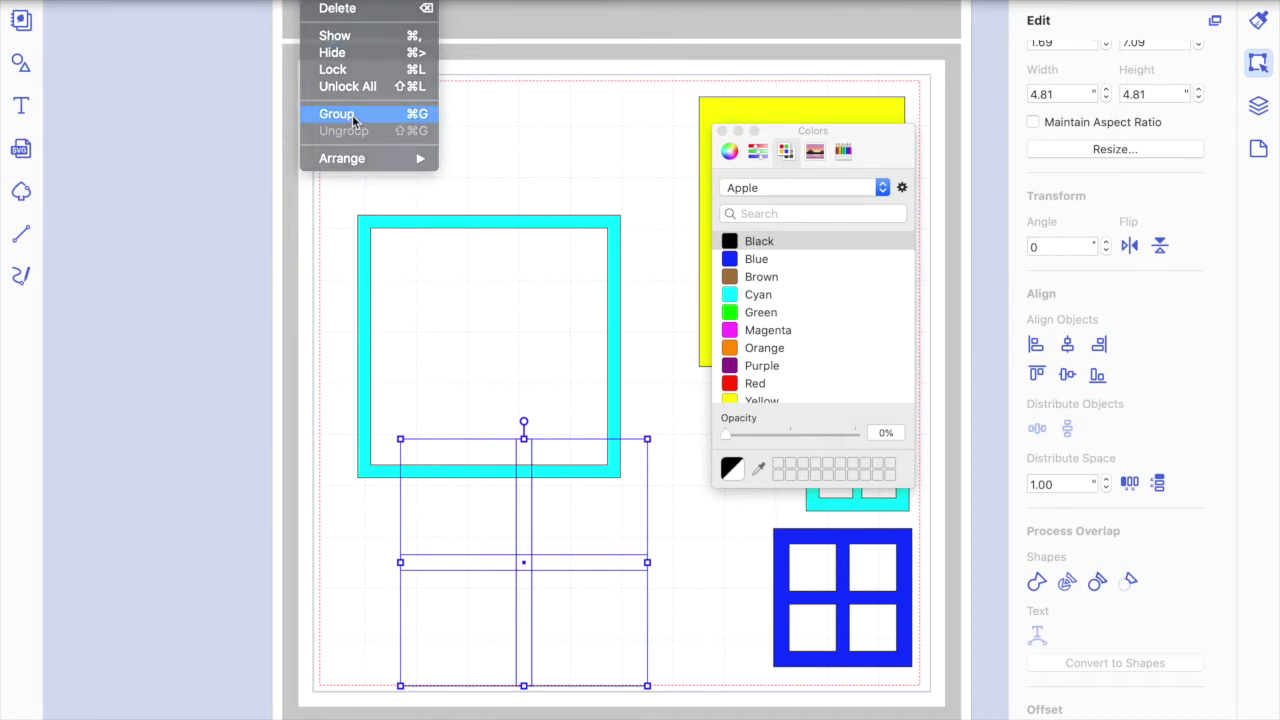
{"action": "left_click", "coordinate": [692, 602]}
Move the grouped cross into the cyan frame and align the two objects by center and middle.
{"action": "left_click", "coordinate": [514, 563]}
{"action": "left_click_drag", "start_coordinate": [514, 563], "coordinate": [391, 574]}
{"action": "left_click_drag", "start_coordinate": [563, 563], "coordinate": [497, 357]}
{"action": "left_click_drag", "start_coordinate": [640, 521], "coordinate": [354, 259]}
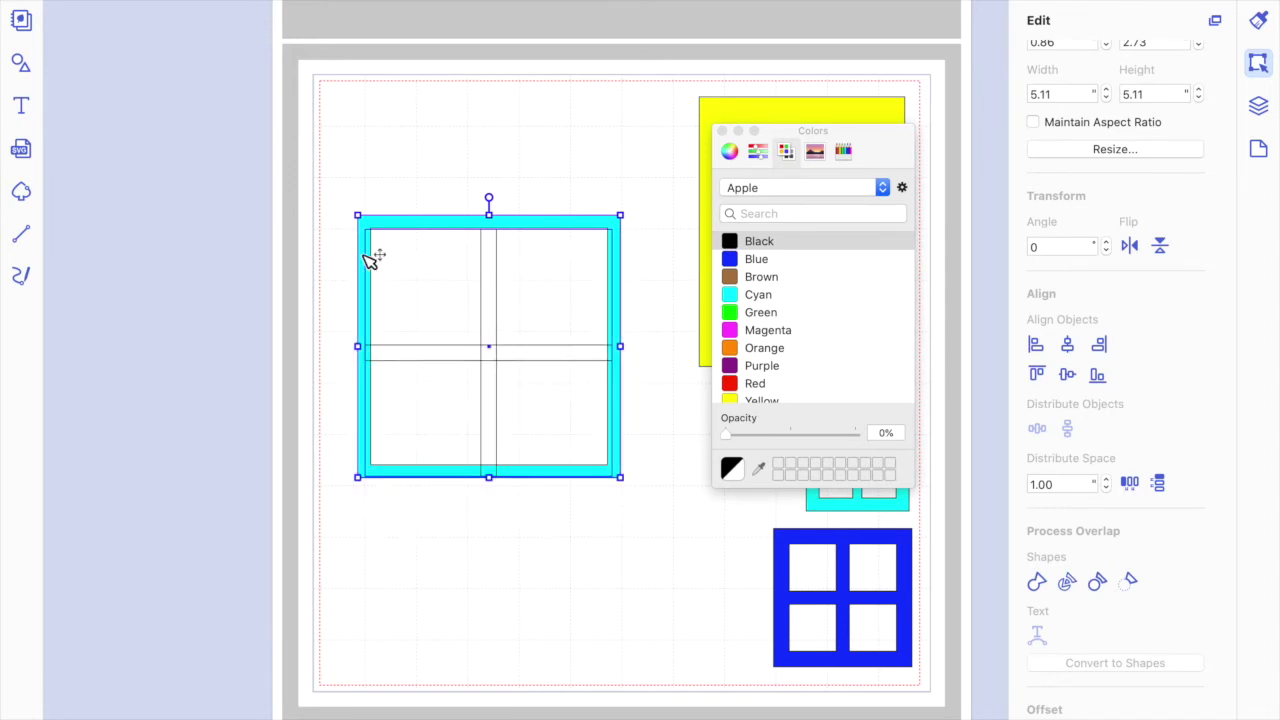
{"action": "left_click", "coordinate": [1068, 345]}
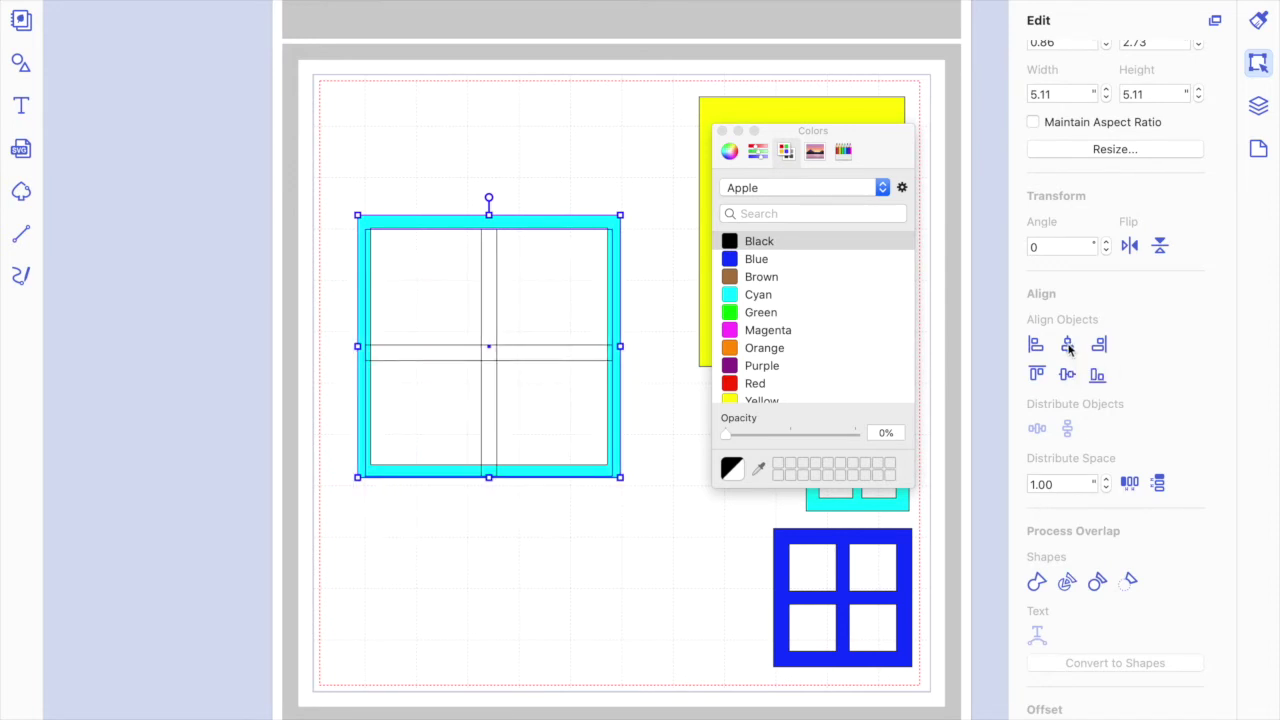
{"action": "left_click", "coordinate": [1068, 375]}
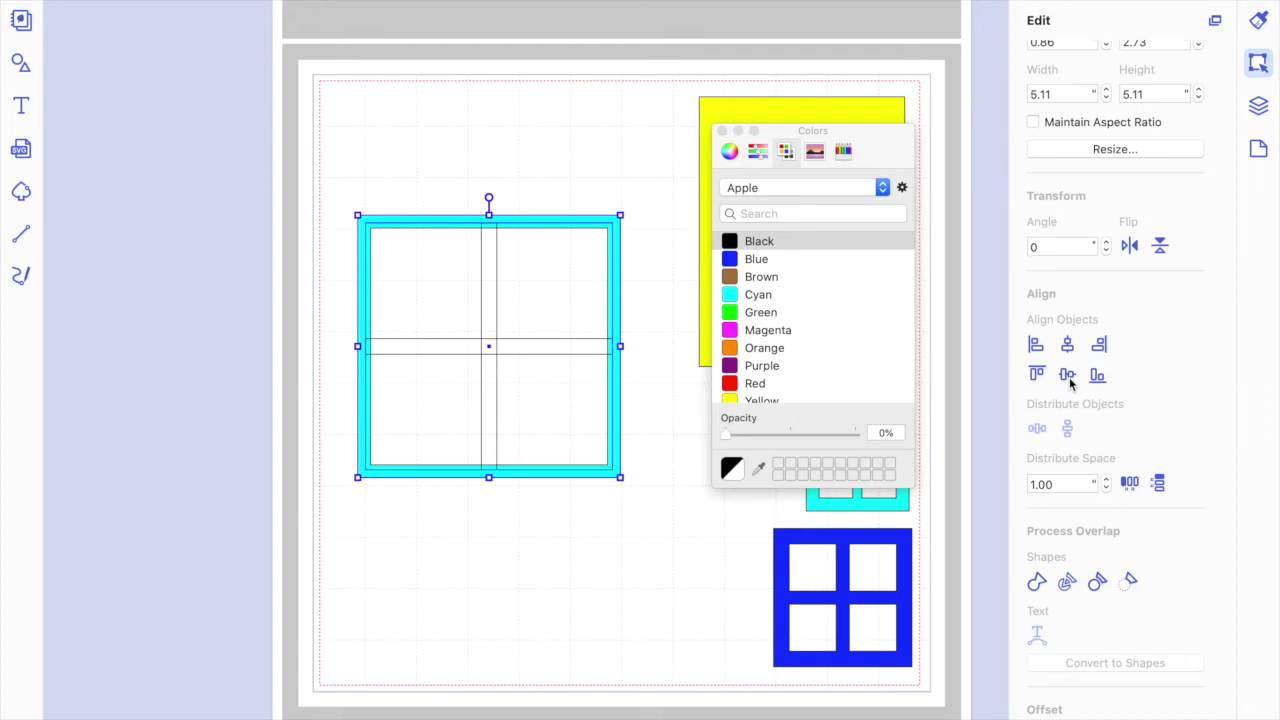
{"action": "left_click", "coordinate": [579, 570]}
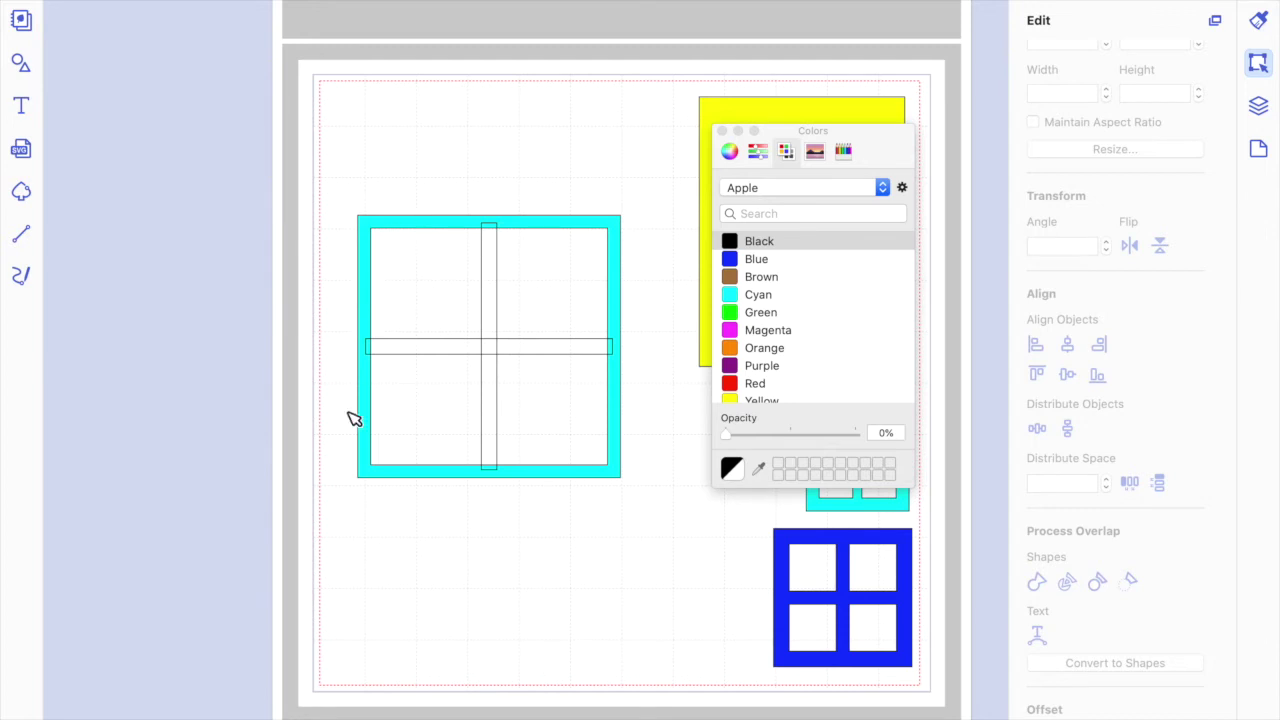
Select the cyan frame and the cross together and weld them into a single four-pane window.
{"action": "left_click_drag", "start_coordinate": [648, 510], "coordinate": [345, 203]}
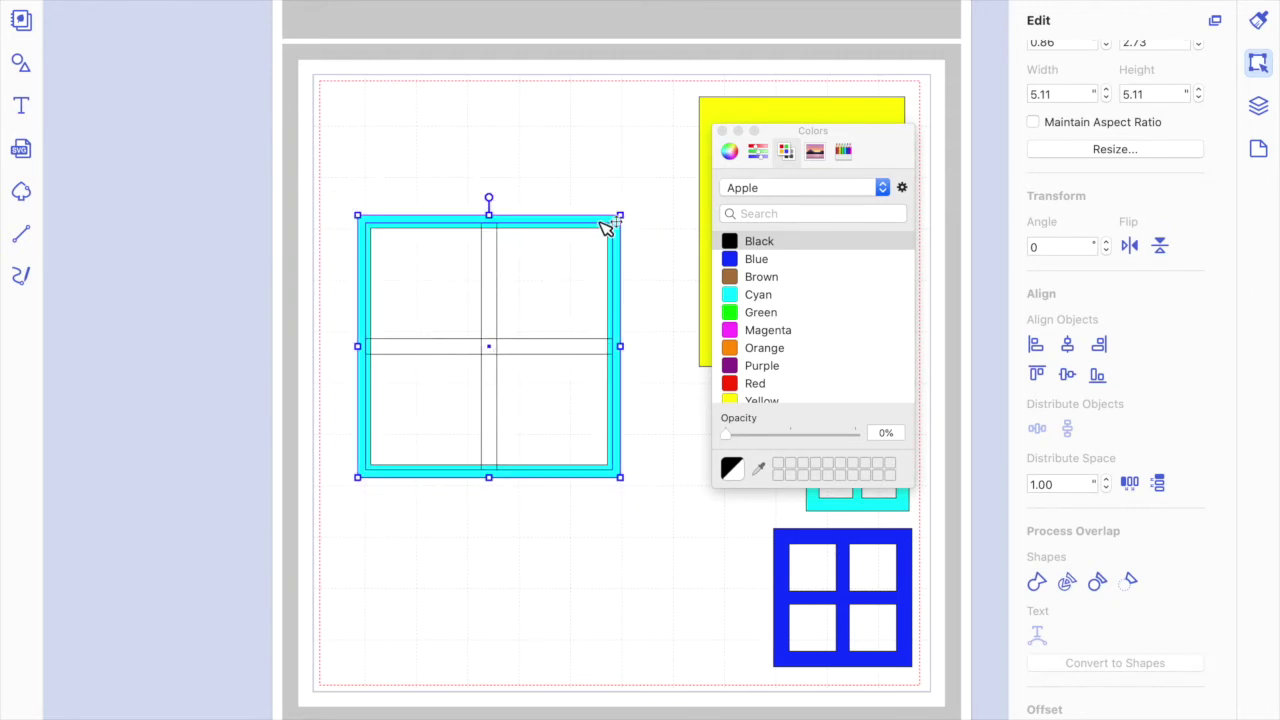
{"action": "left_click", "coordinate": [1037, 582]}
{"action": "left_click", "coordinate": [588, 614]}
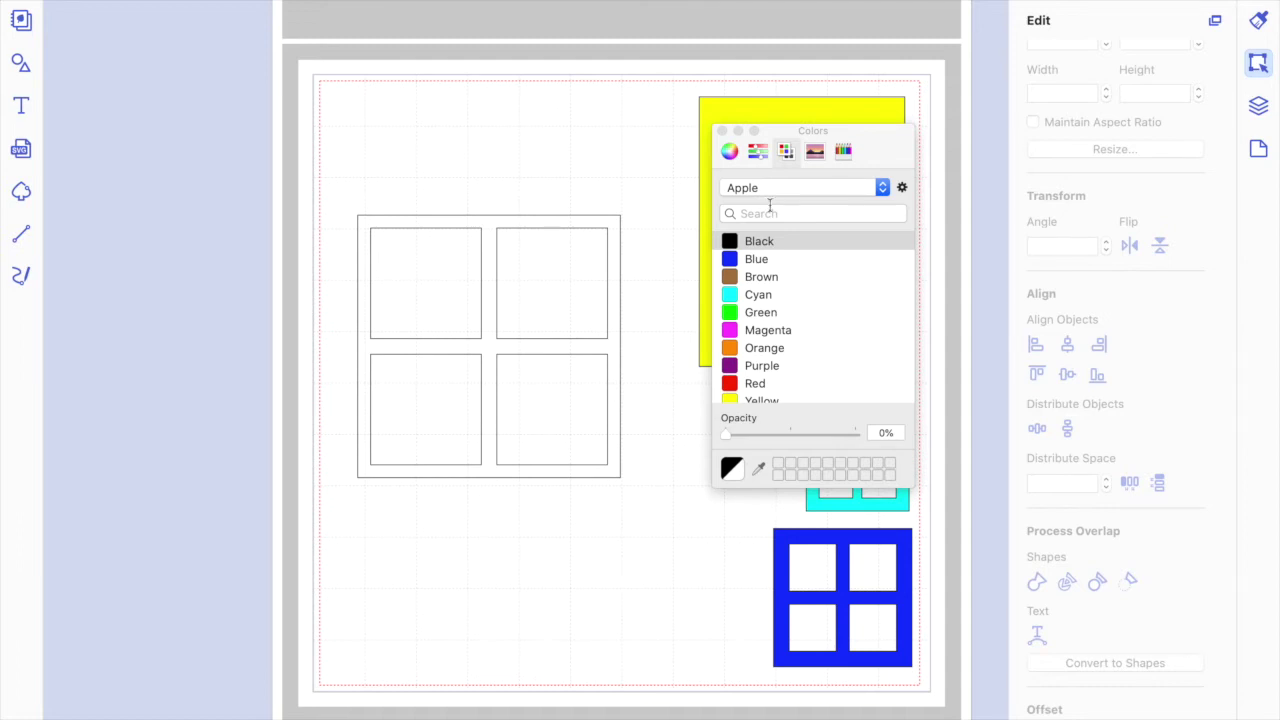
Fill the welded four-pane window with Blue from the Apple color list, after trying Magenta, and close the color palette.
{"action": "left_click", "coordinate": [722, 131]}
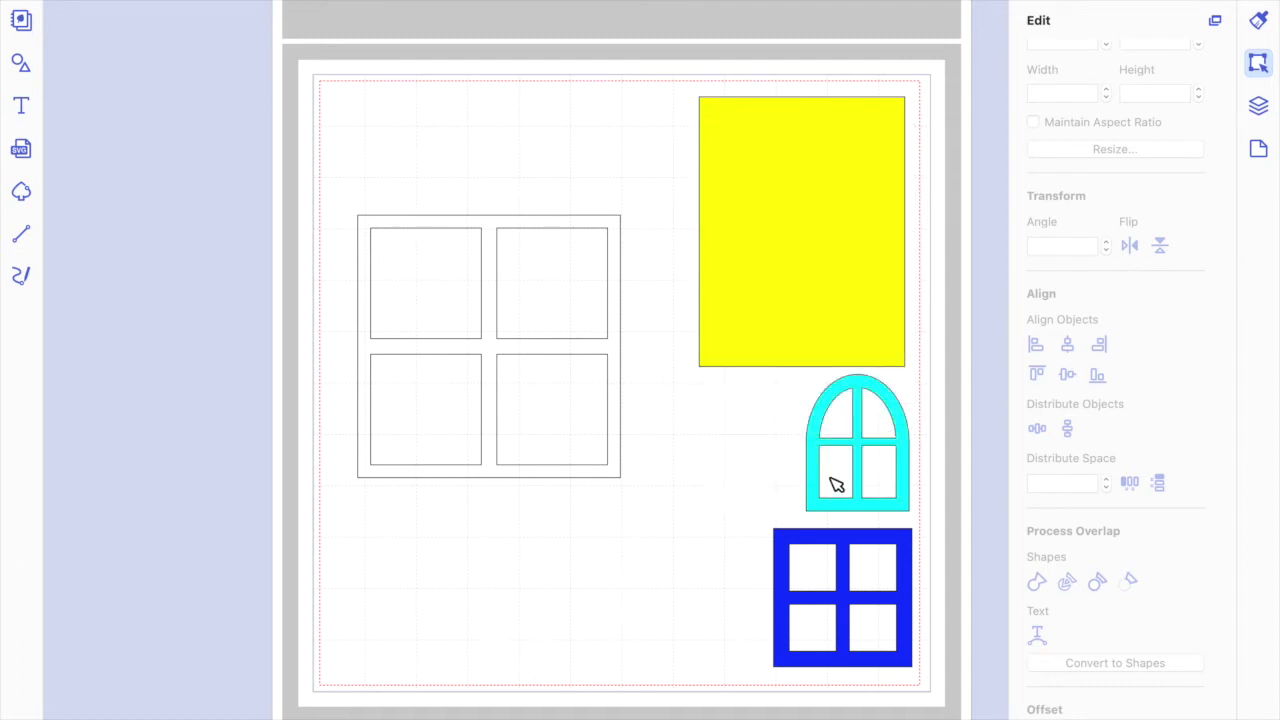
{"action": "left_click", "coordinate": [814, 543]}
{"action": "left_click", "coordinate": [619, 441]}
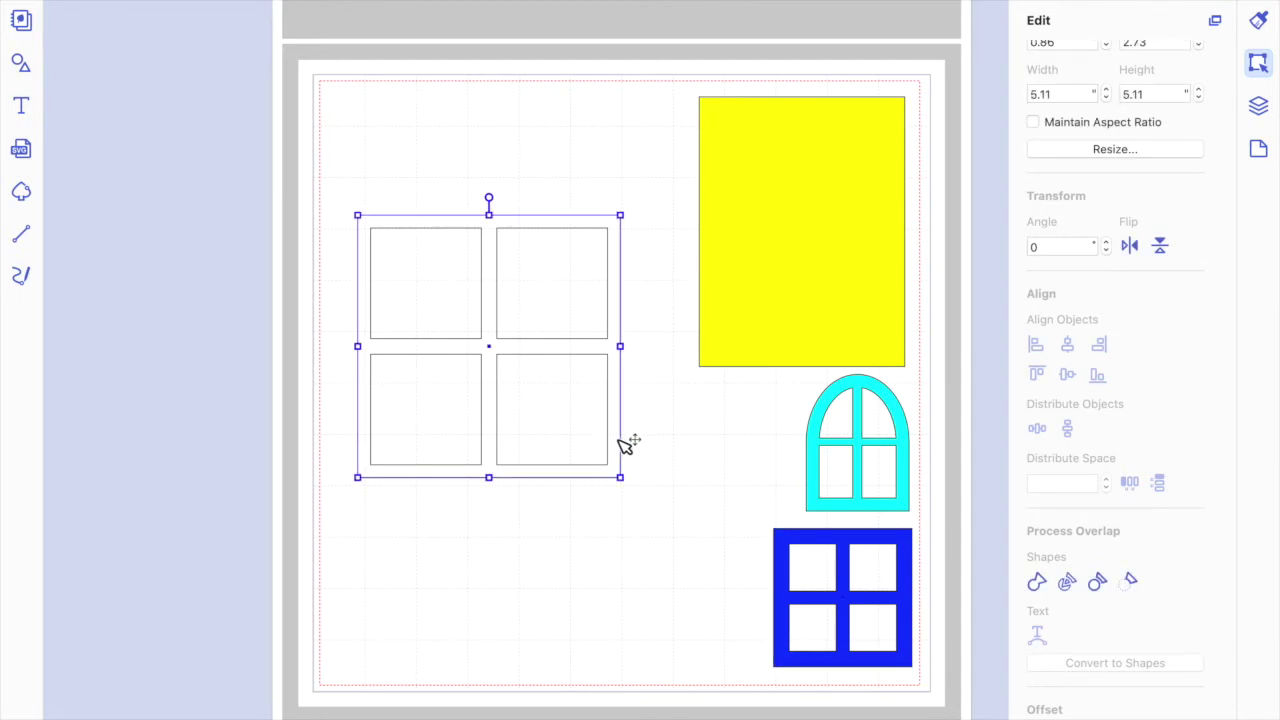
{"action": "left_click", "coordinate": [520, 10]}
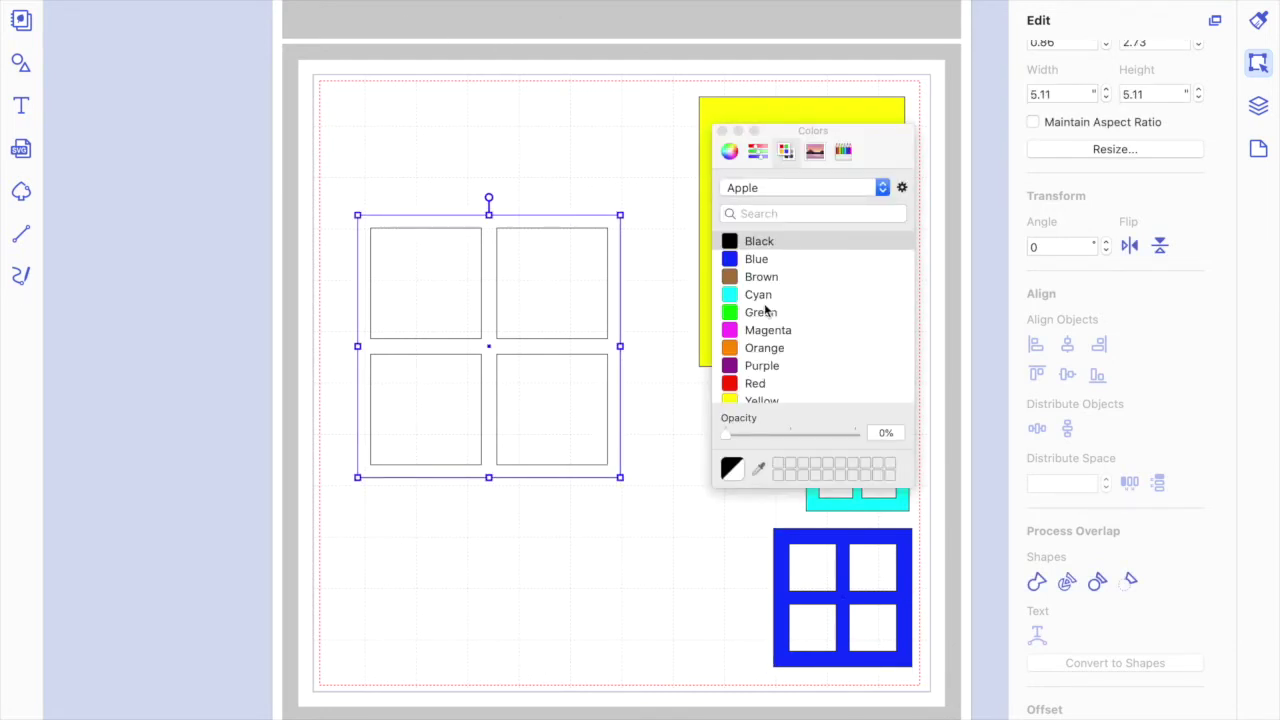
{"action": "left_click", "coordinate": [766, 335]}
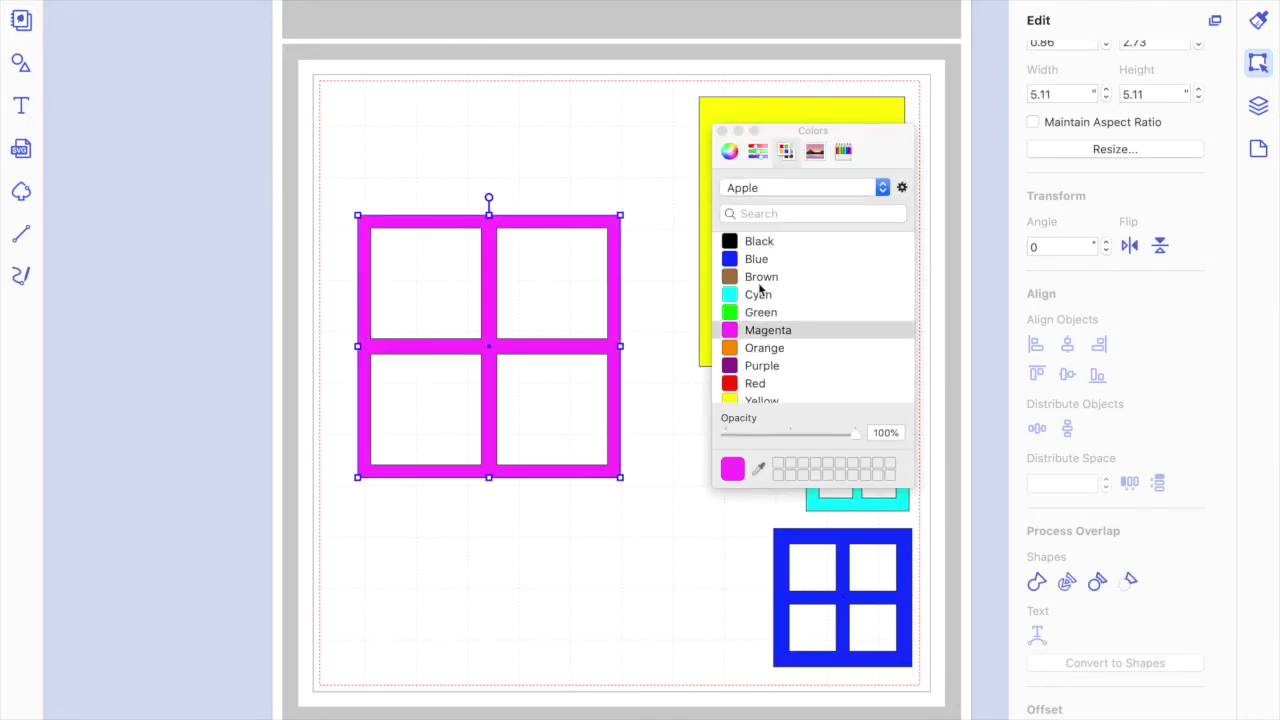
{"action": "left_click", "coordinate": [758, 261]}
{"action": "left_click", "coordinate": [609, 527]}
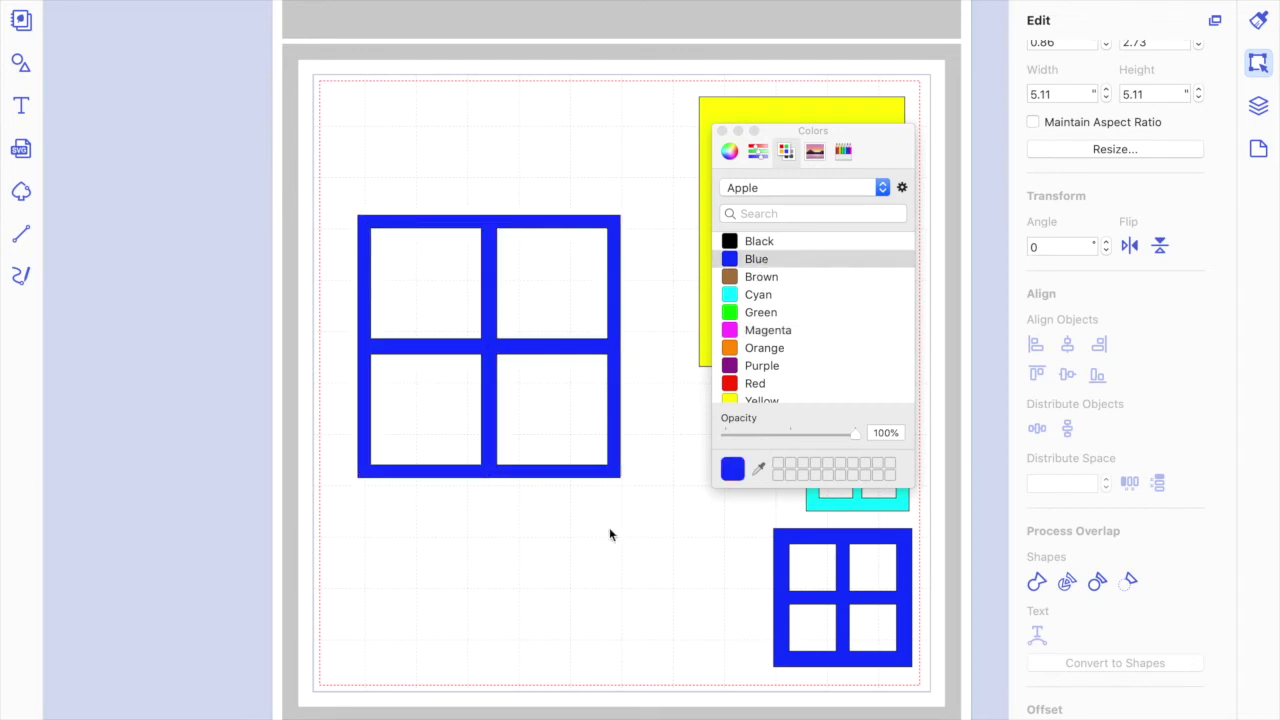
{"action": "left_click", "coordinate": [722, 131]}
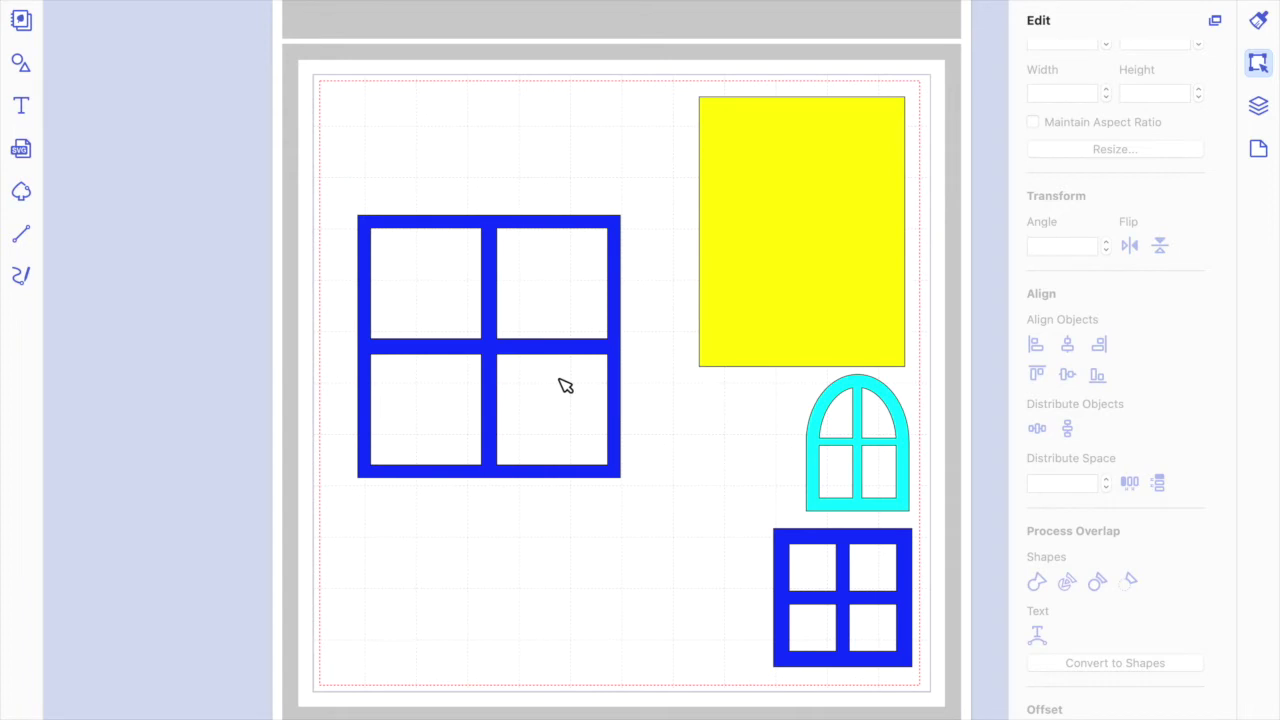
Shrink the large blue four-pane window to about 2.58 inches square and move both blue windows side by side near the mat's upper edge.
{"action": "left_click", "coordinate": [619, 466]}
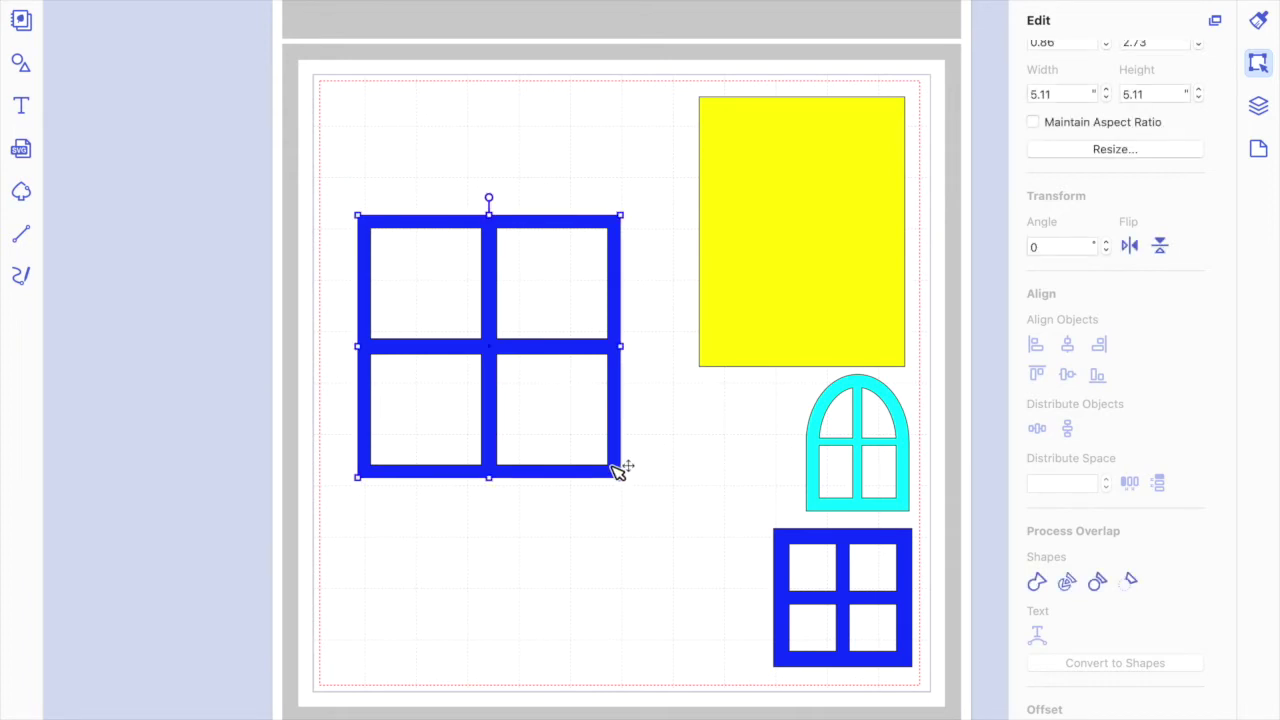
{"action": "left_click_drag", "start_coordinate": [620, 477], "coordinate": [495, 331]}
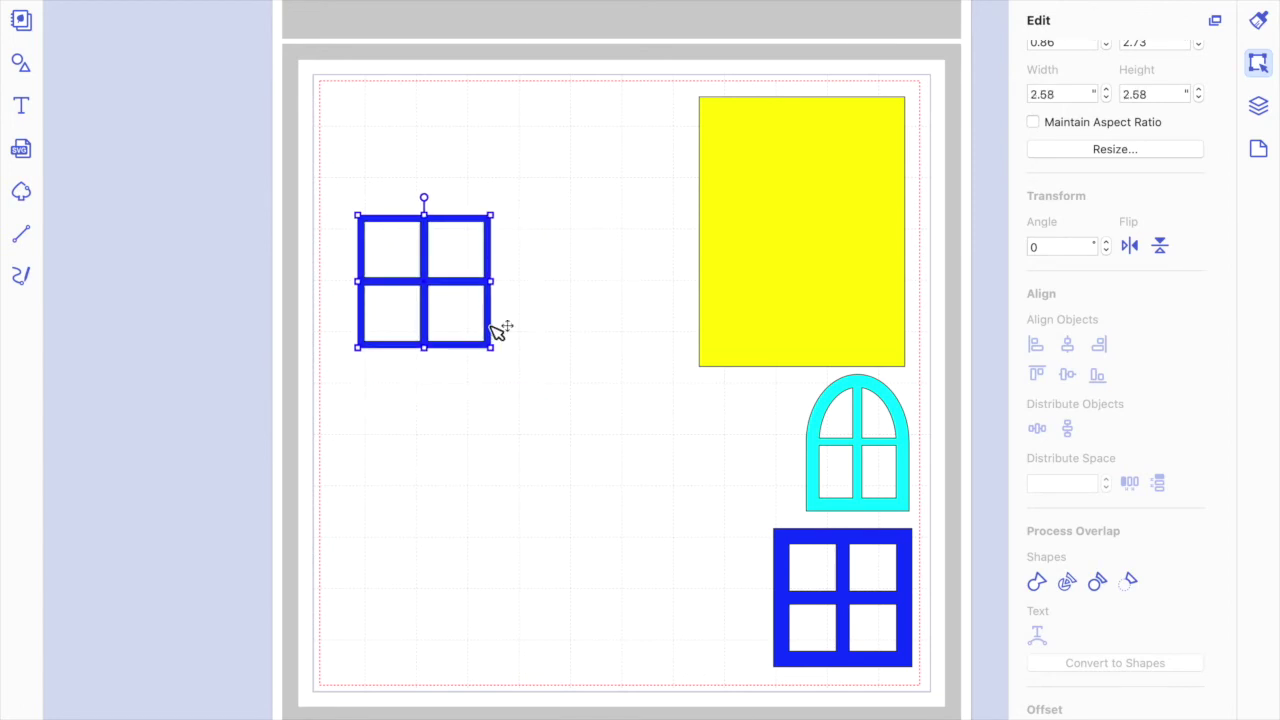
{"action": "left_click_drag", "start_coordinate": [771, 537], "coordinate": [560, 160]}
{"action": "left_click_drag", "start_coordinate": [464, 226], "coordinate": [455, 128]}
{"action": "left_click_drag", "start_coordinate": [556, 150], "coordinate": [536, 126]}
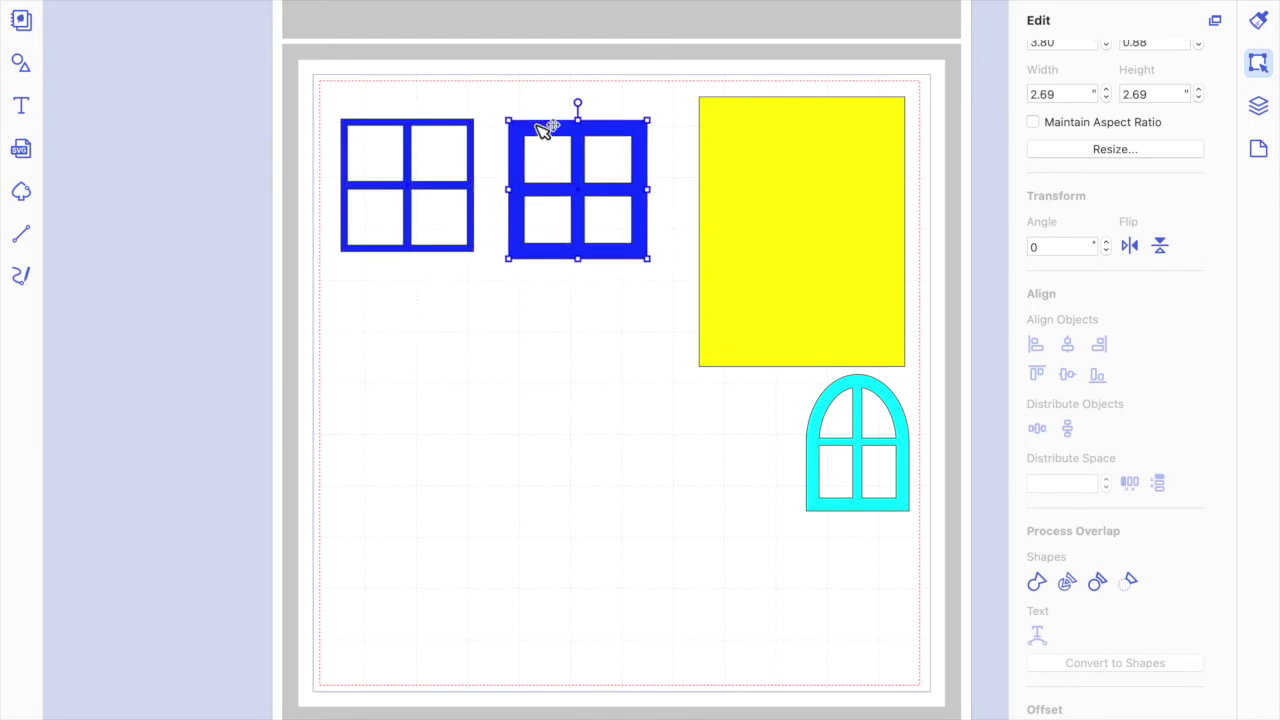
Move the cyan arched window down and slightly left on the mat, clear of the yellow rectangle.
{"action": "left_click", "coordinate": [834, 404]}
{"action": "left_click_drag", "start_coordinate": [834, 408], "coordinate": [800, 470]}
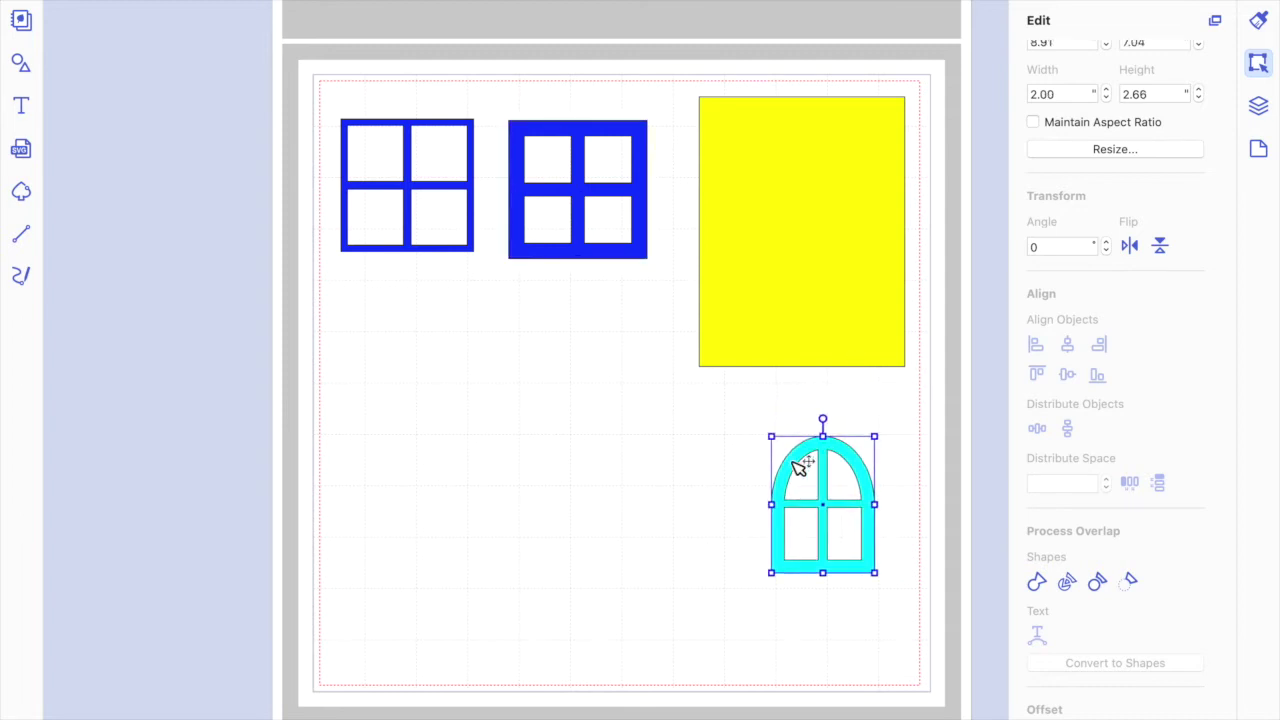
{"action": "left_click", "coordinate": [720, 448]}
Insert the basic shape with one semicircular side and three straight sides from the shape library.
{"action": "left_click", "coordinate": [27, 64]}
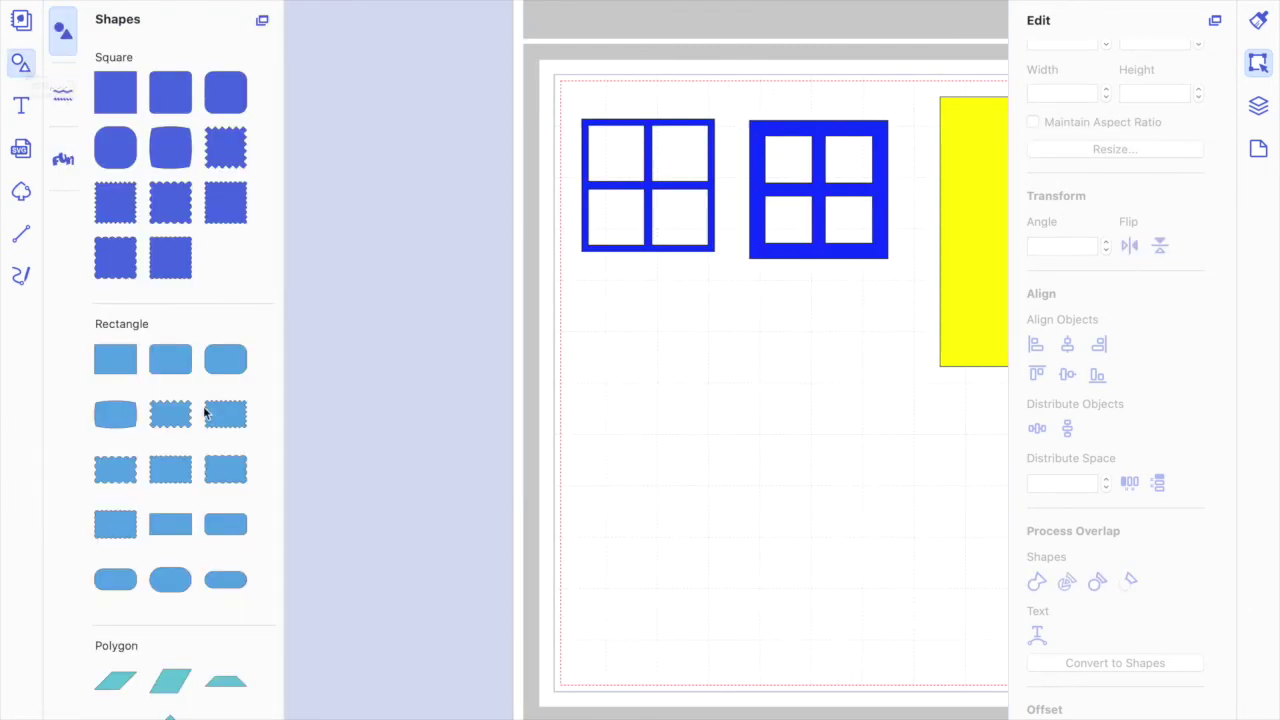
{"action": "scroll", "coordinate": [204, 410], "scroll_direction": "down", "scroll_amount": 15}
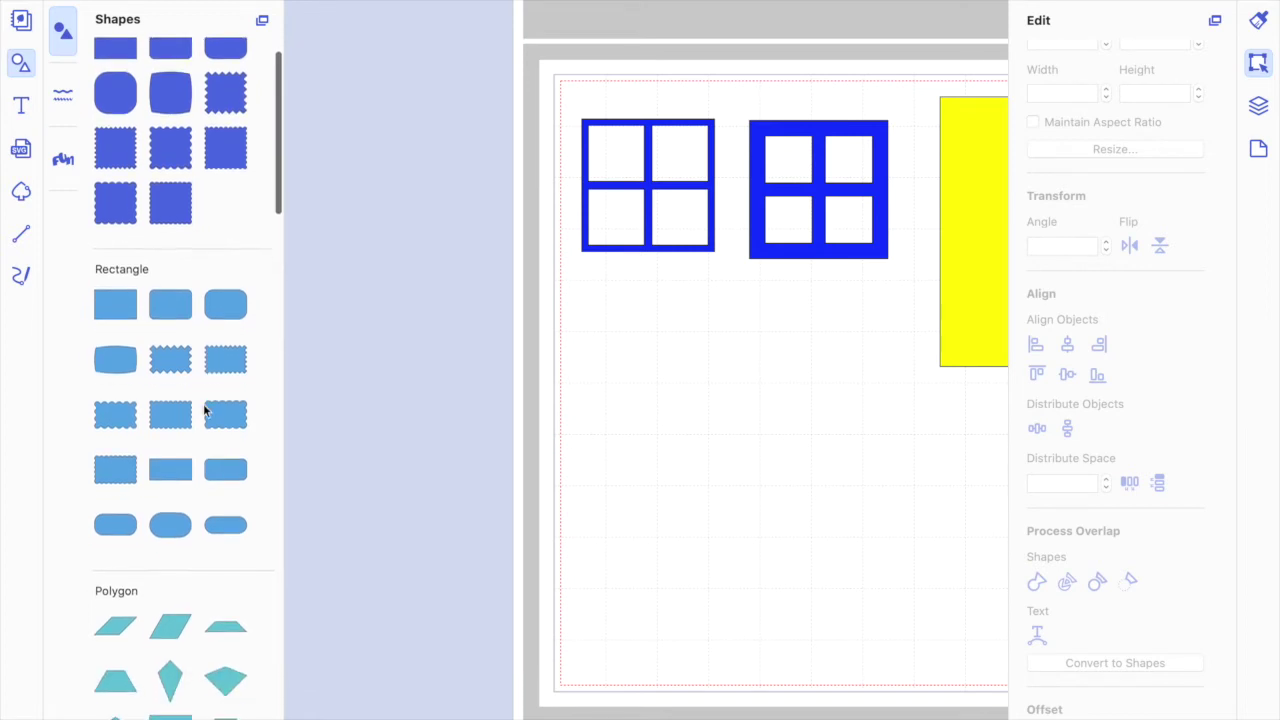
{"action": "scroll", "coordinate": [204, 410], "scroll_direction": "down", "scroll_amount": 15}
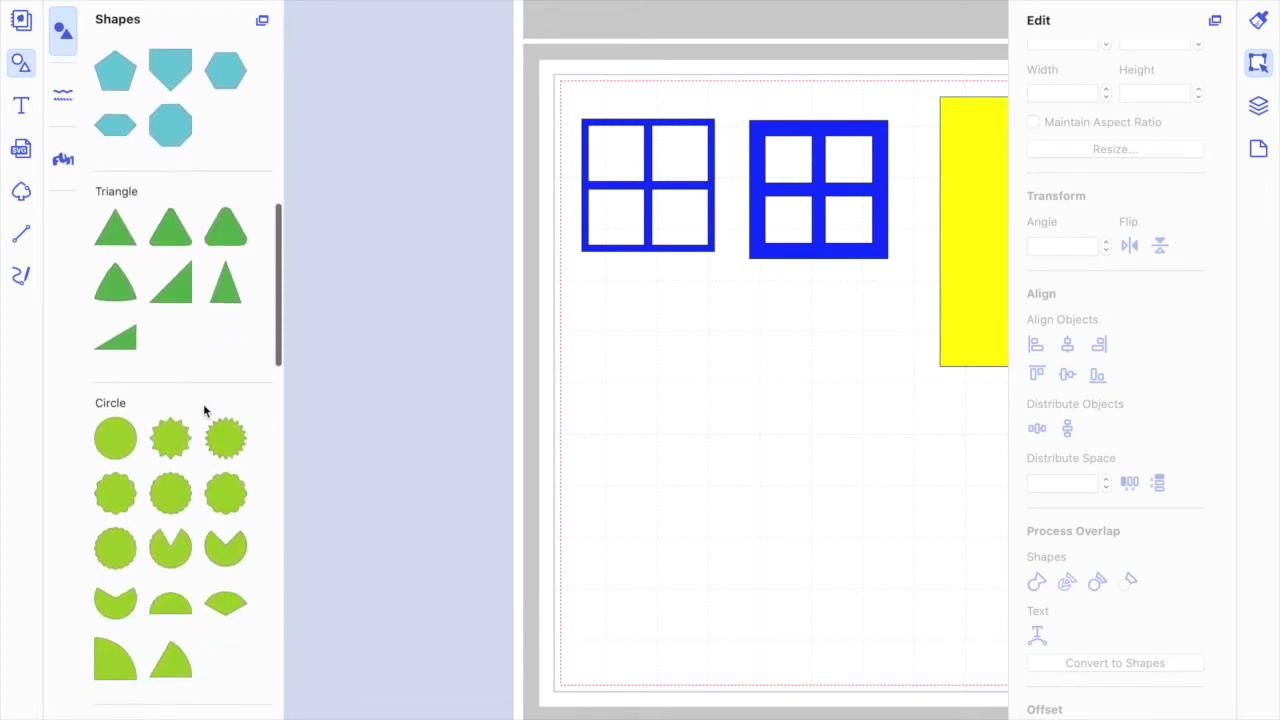
{"action": "scroll", "coordinate": [204, 410], "scroll_direction": "down", "scroll_amount": 15}
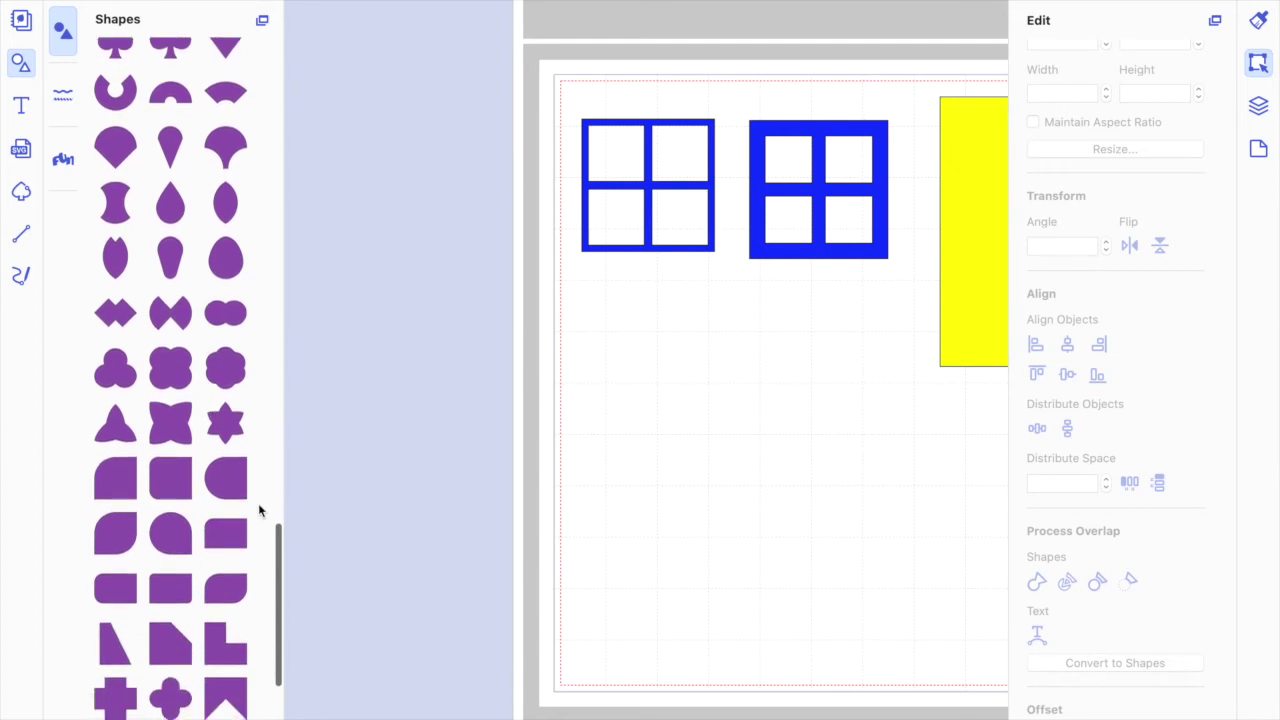
{"action": "left_click", "coordinate": [226, 481]}
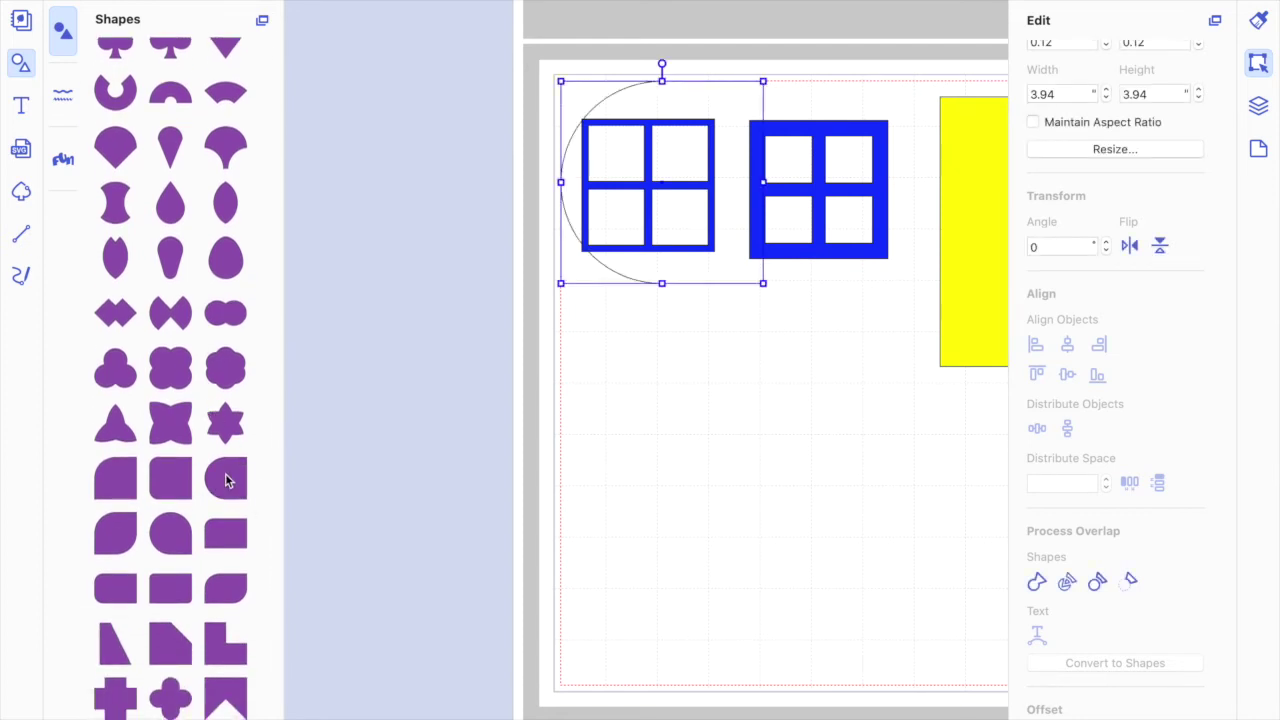
{"action": "left_click", "coordinate": [62, 33]}
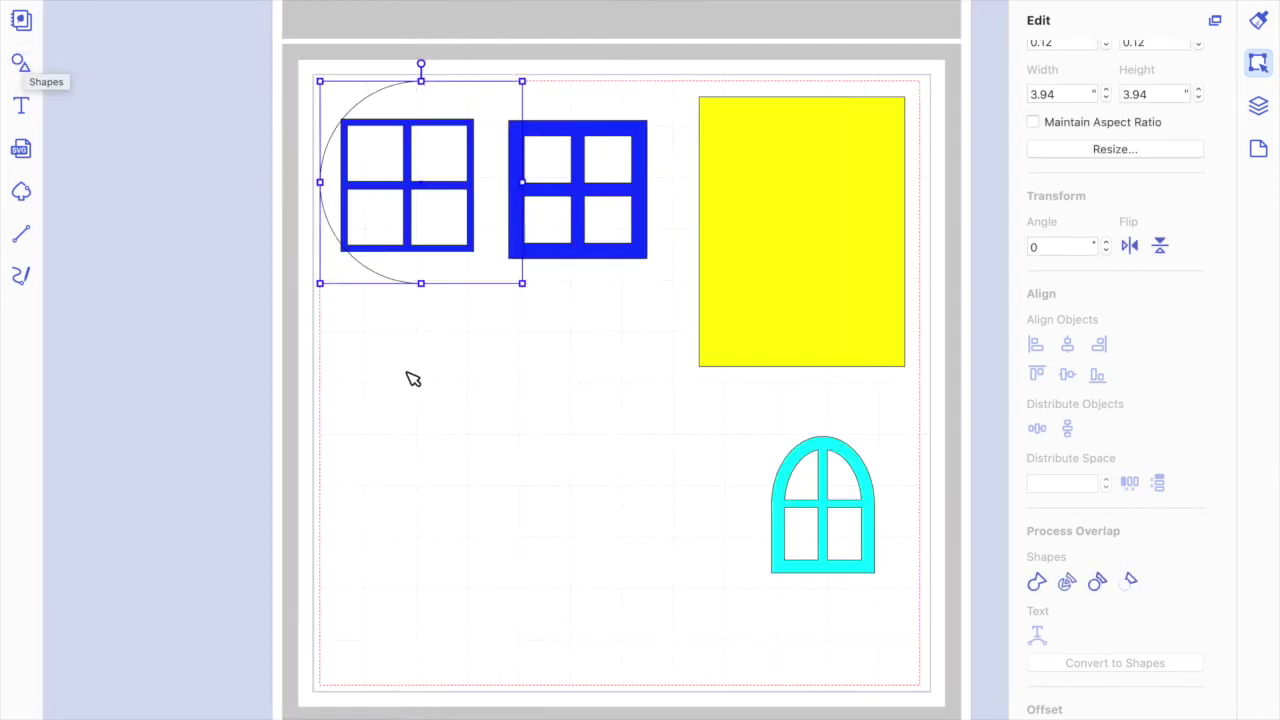
Move the new rounded shape below the blue windows and rotate it 90 degrees so its curved side forms an arch.
{"action": "left_click_drag", "start_coordinate": [425, 187], "coordinate": [519, 429]}
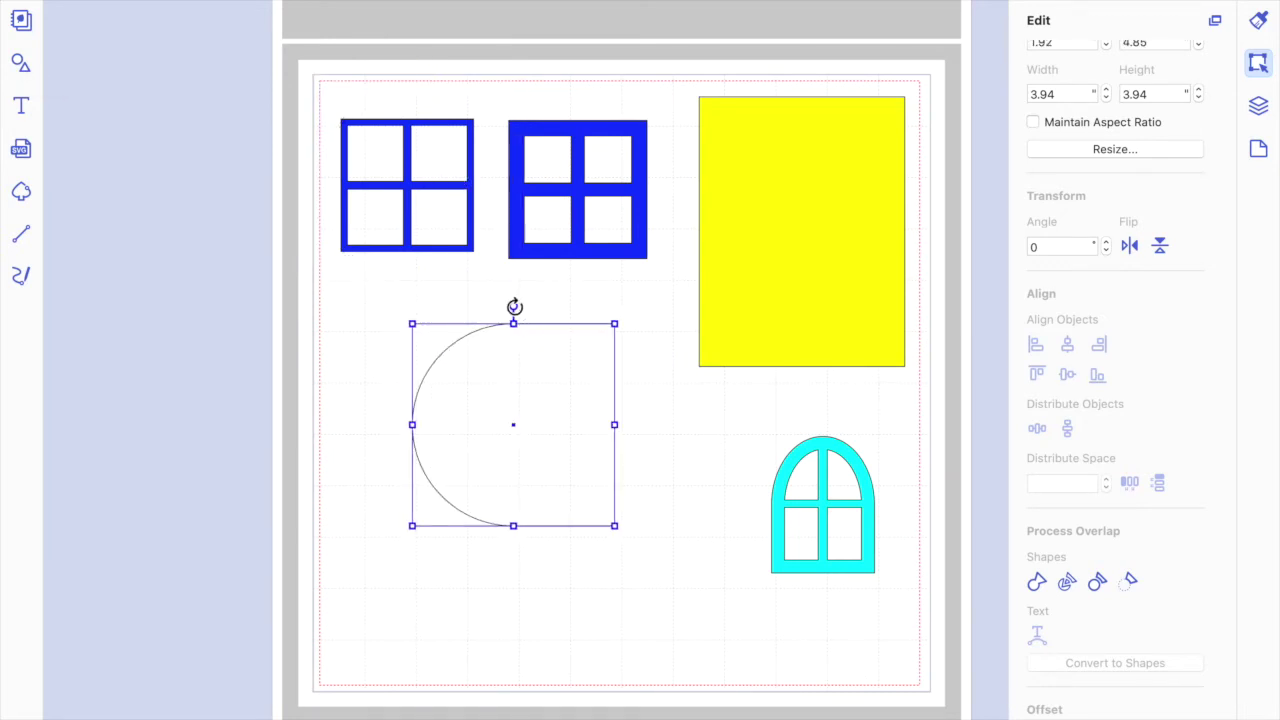
{"action": "left_click_drag", "start_coordinate": [515, 304], "coordinate": [560, 334]}
{"action": "left_click_drag", "start_coordinate": [565, 341], "coordinate": [607, 418]}
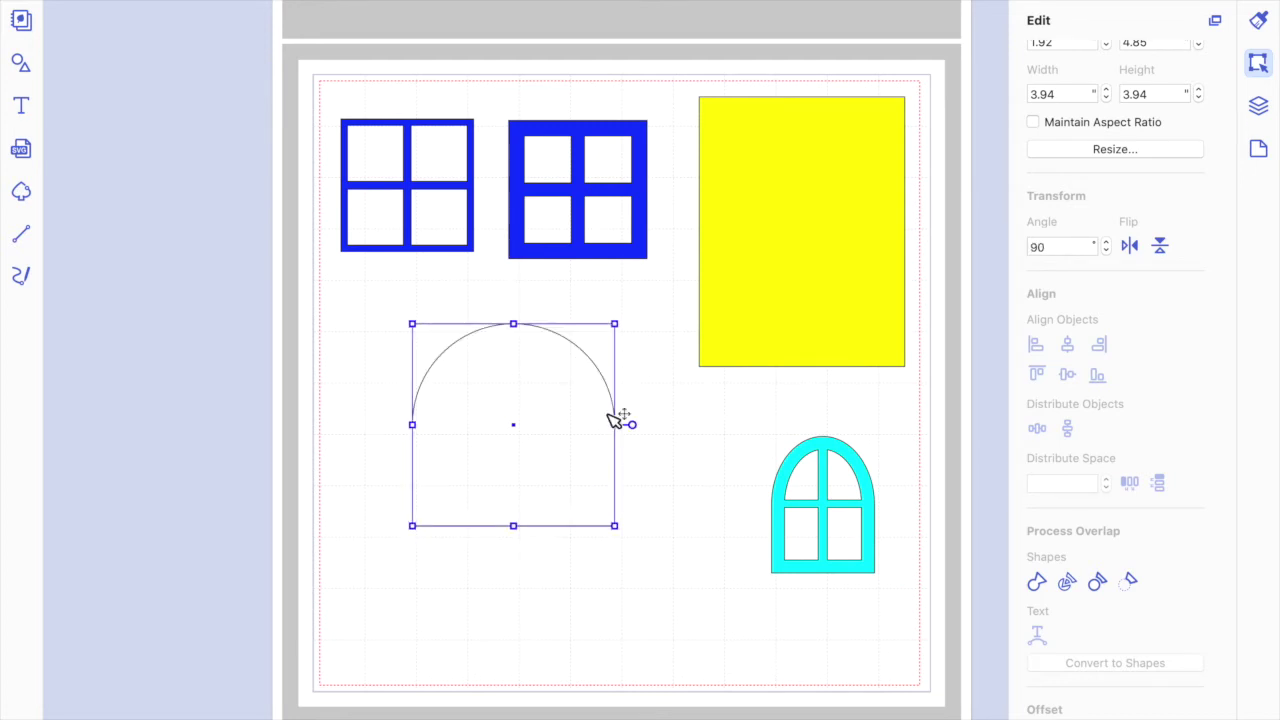
{"action": "left_click", "coordinate": [626, 574]}
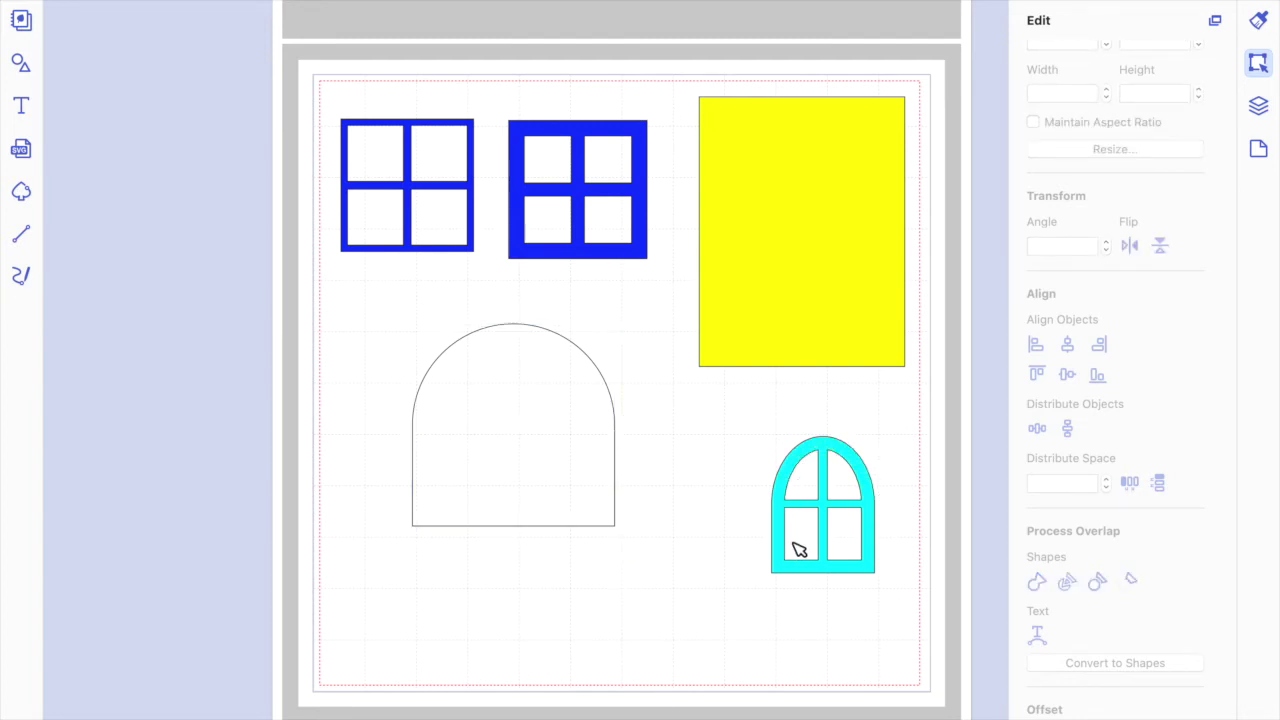
Stretch the arch taller, compare it with the yellow rectangle, scale it to about 3.42 by 2.90 inches and place it below the blue windows.
{"action": "left_click", "coordinate": [566, 480]}
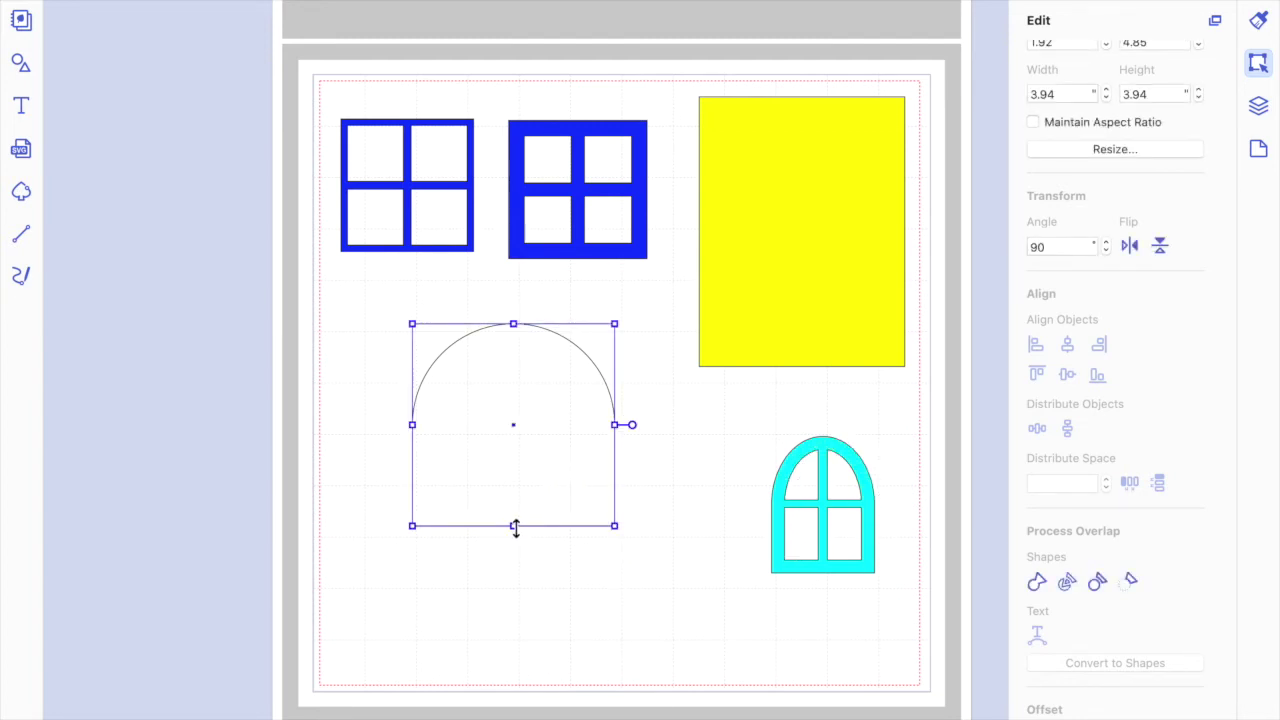
{"action": "left_click_drag", "start_coordinate": [517, 551], "coordinate": [514, 562]}
{"action": "left_click_drag", "start_coordinate": [523, 449], "coordinate": [808, 230]}
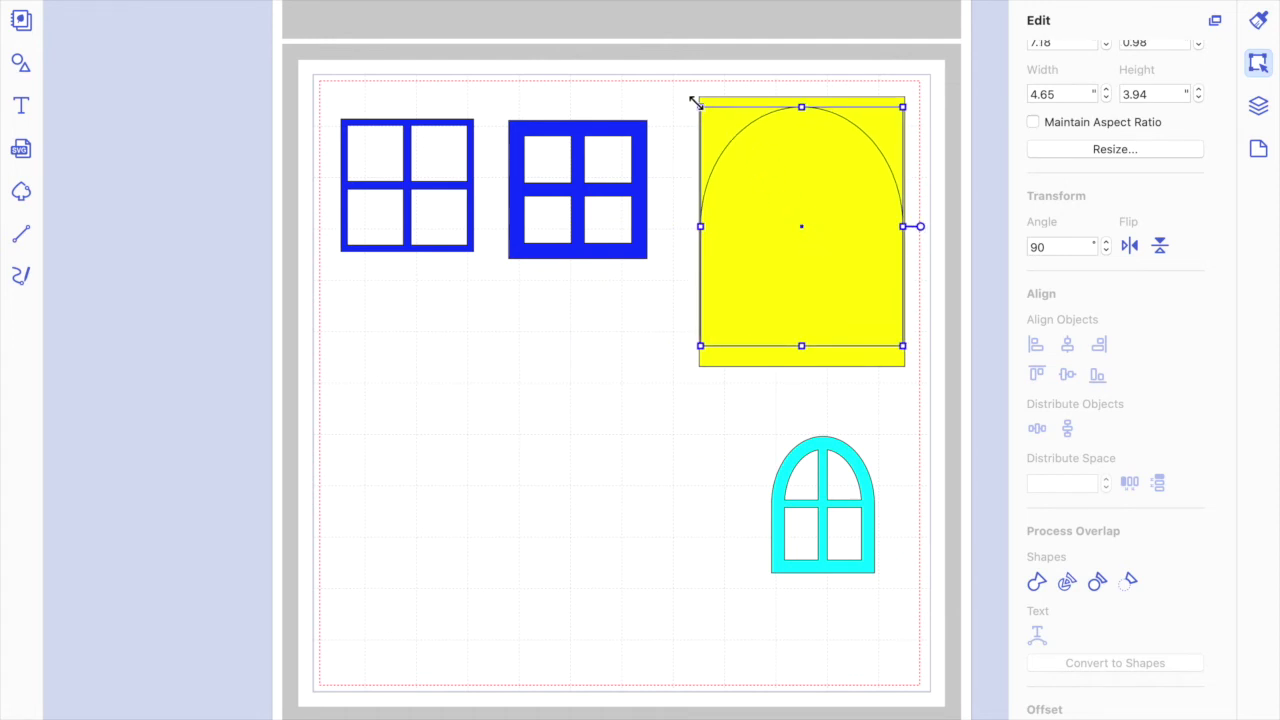
{"action": "left_click_drag", "start_coordinate": [713, 119], "coordinate": [762, 172]}
{"action": "left_click_drag", "start_coordinate": [820, 249], "coordinate": [506, 430]}
{"action": "left_click", "coordinate": [632, 444]}
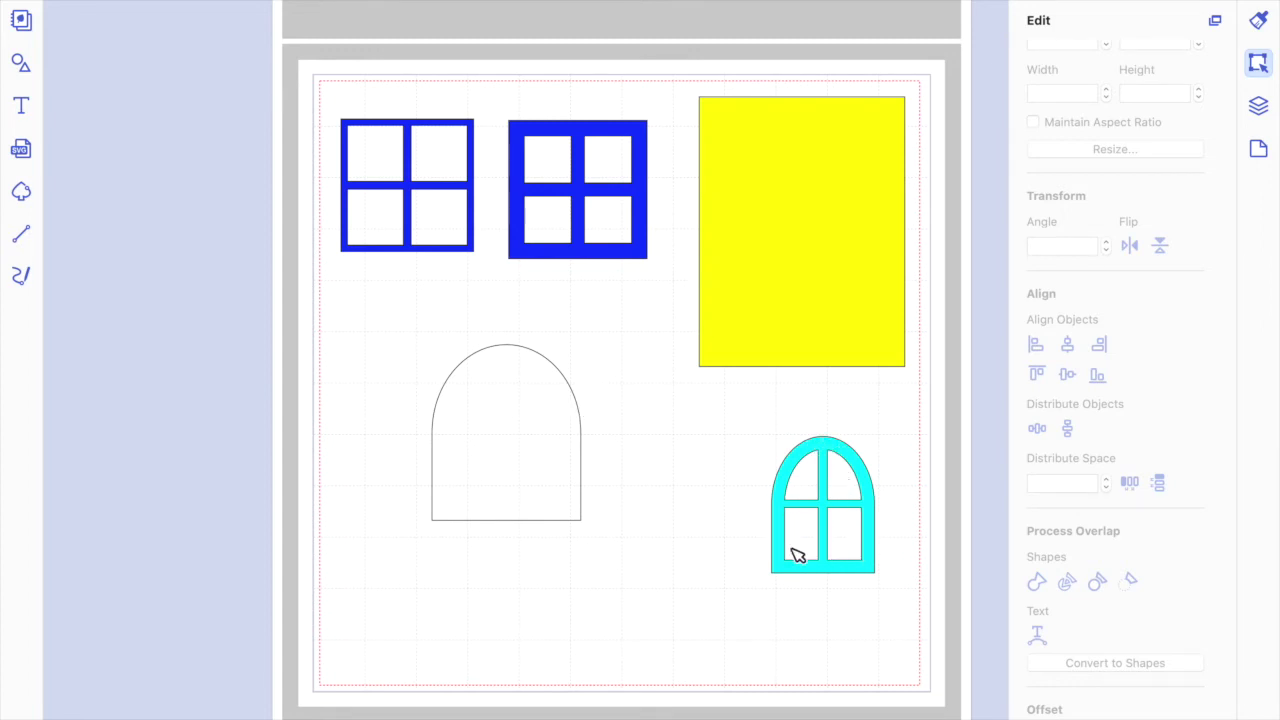
Create an inward offset line inside the arch with 0.25 inch spacing, leaving the original line as is.
{"action": "left_click", "coordinate": [572, 385]}
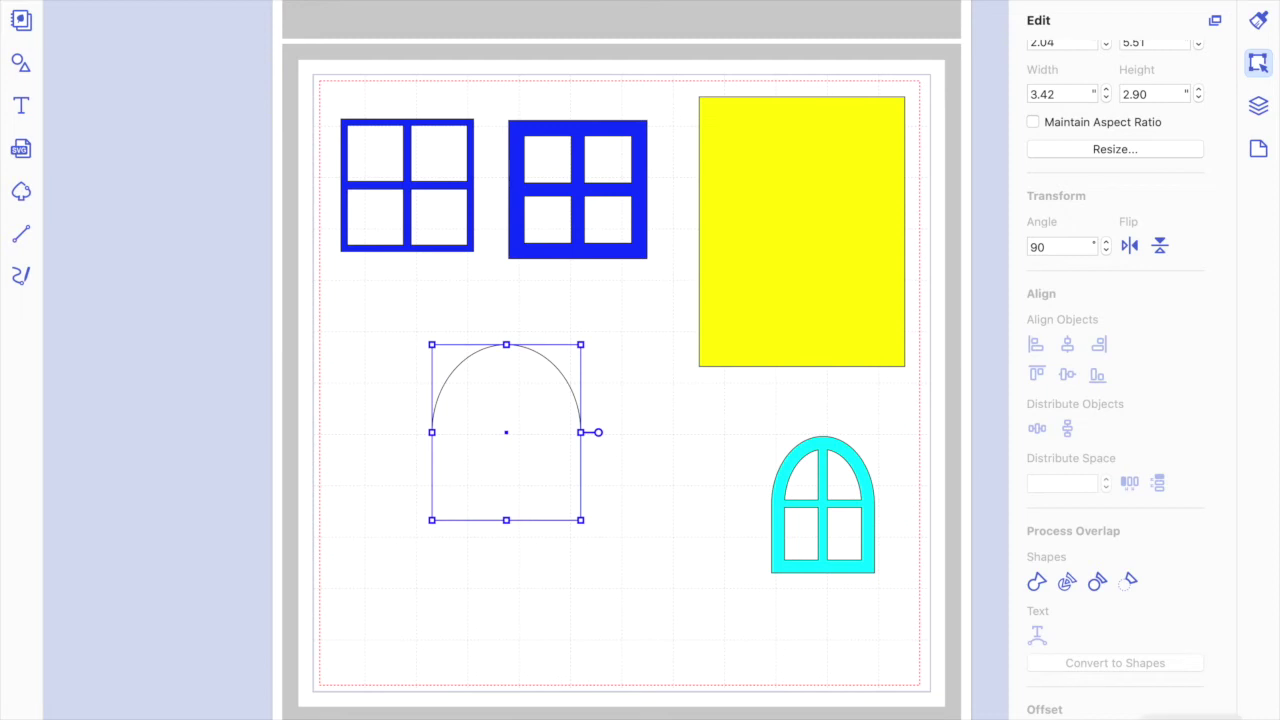
{"action": "left_click", "coordinate": [1130, 719]}
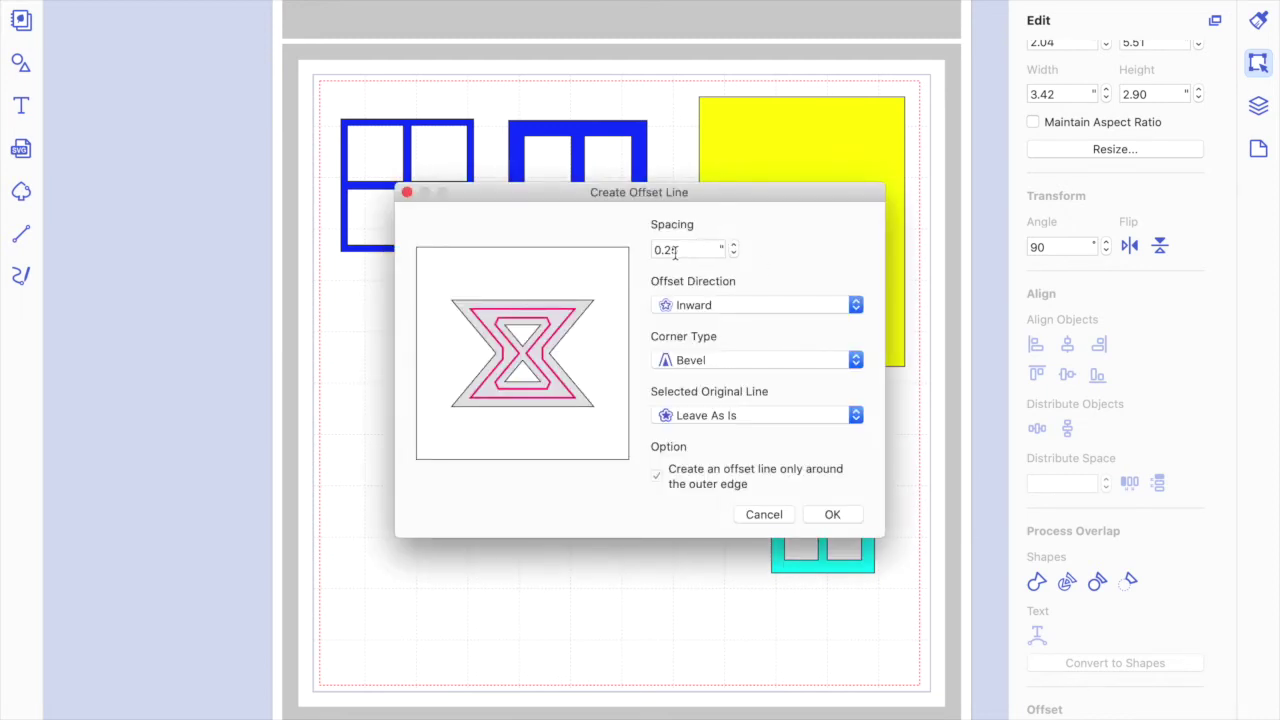
{"action": "left_click", "coordinate": [732, 367]}
{"action": "left_click", "coordinate": [733, 348]}
{"action": "left_click", "coordinate": [831, 515]}
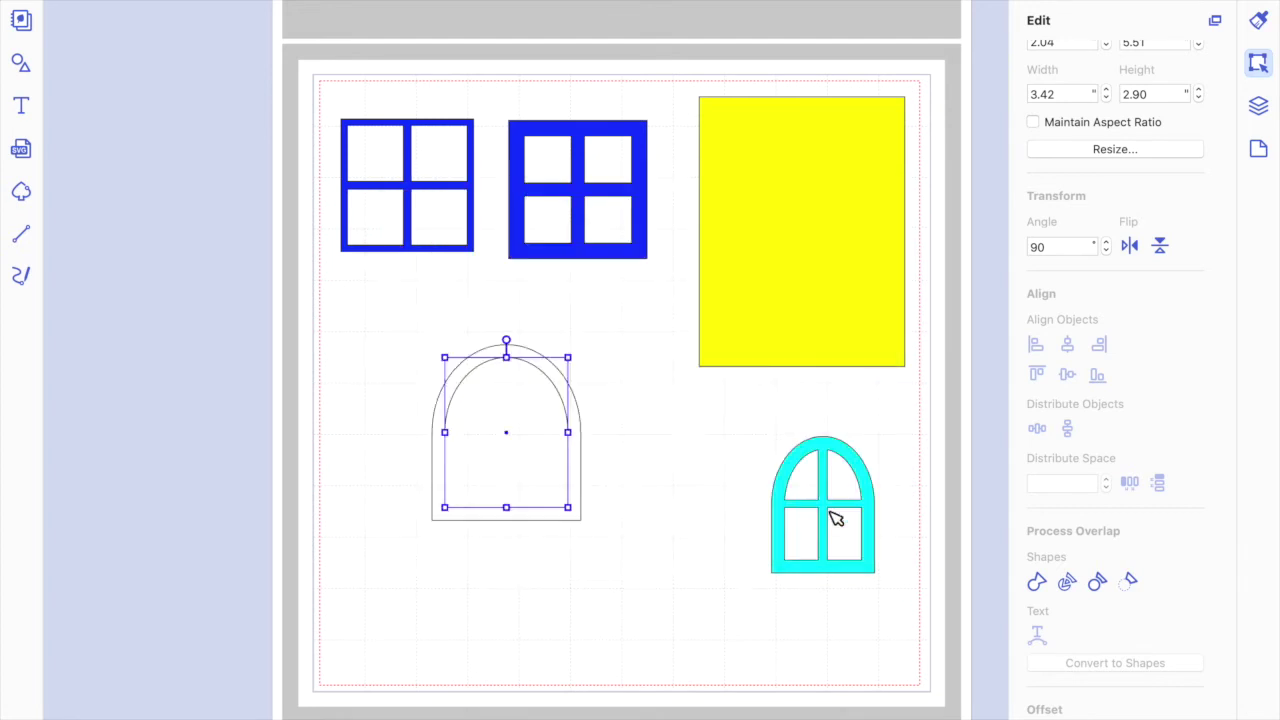
{"action": "left_click", "coordinate": [692, 552]}
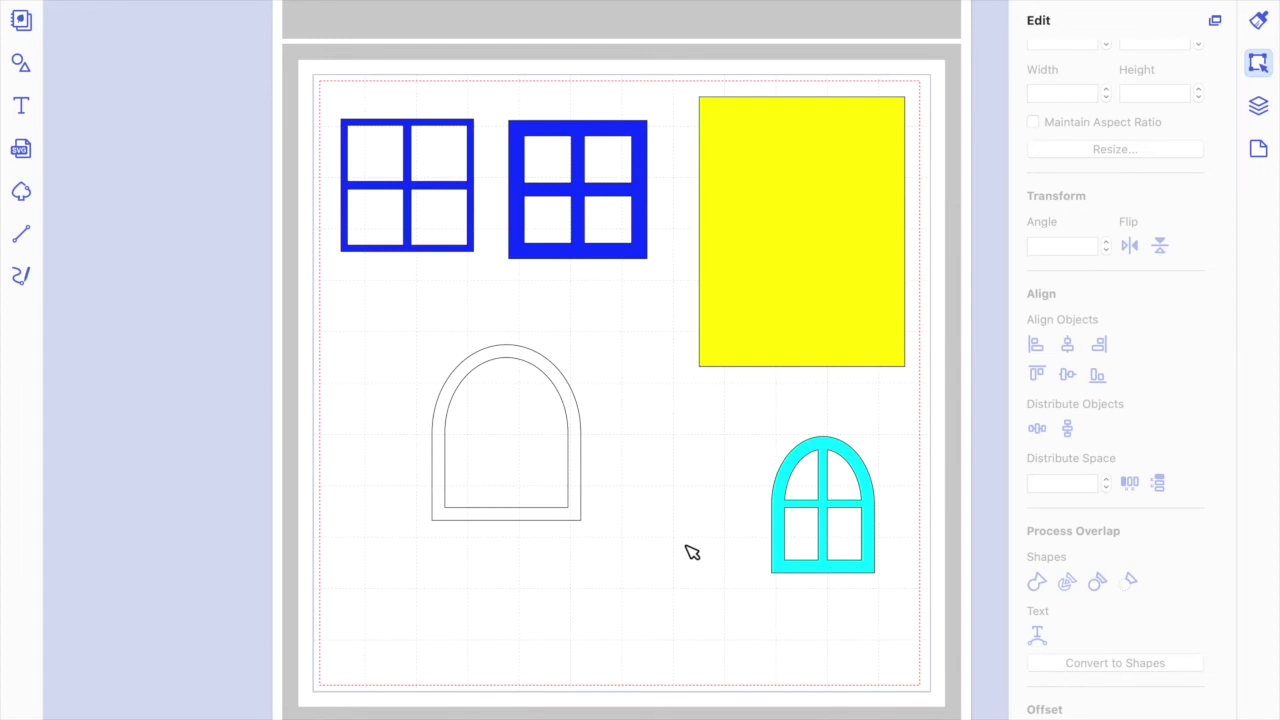
Fill the outer arch with Brown and the inner offset arch with Orange from the Apple color list, and close the color palette.
{"action": "left_click", "coordinate": [578, 496]}
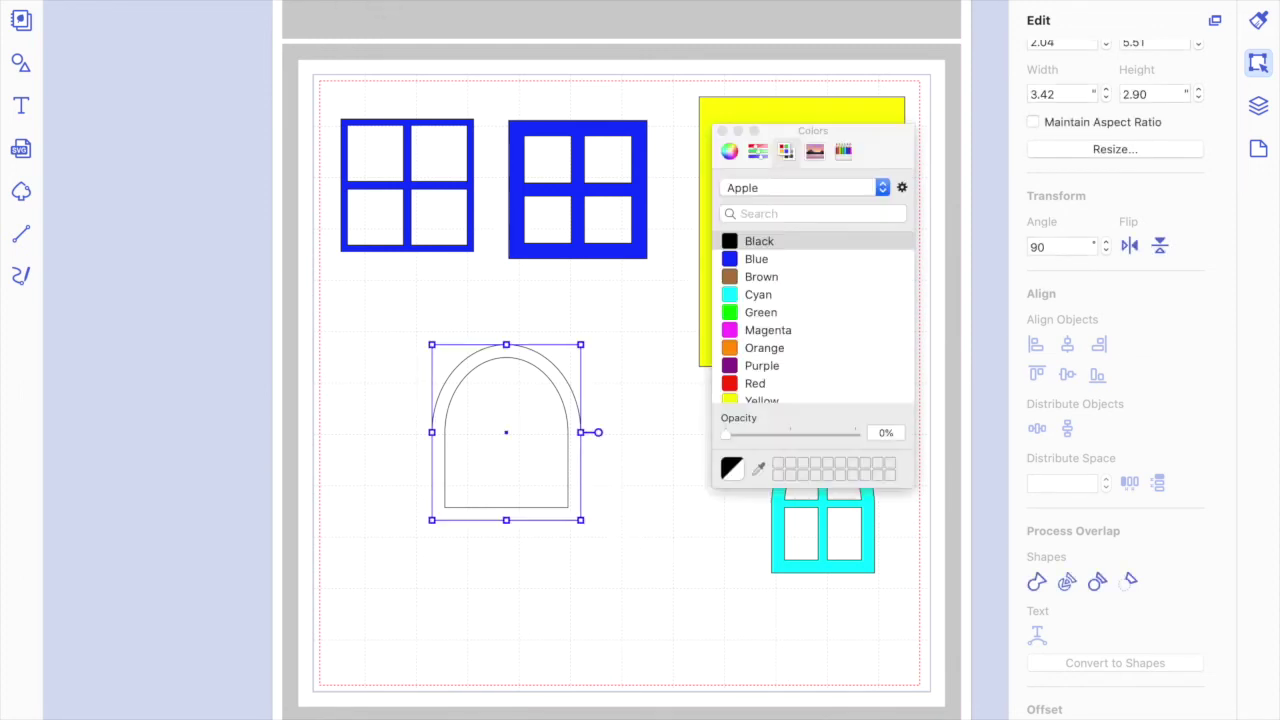
{"action": "left_click", "coordinate": [758, 279]}
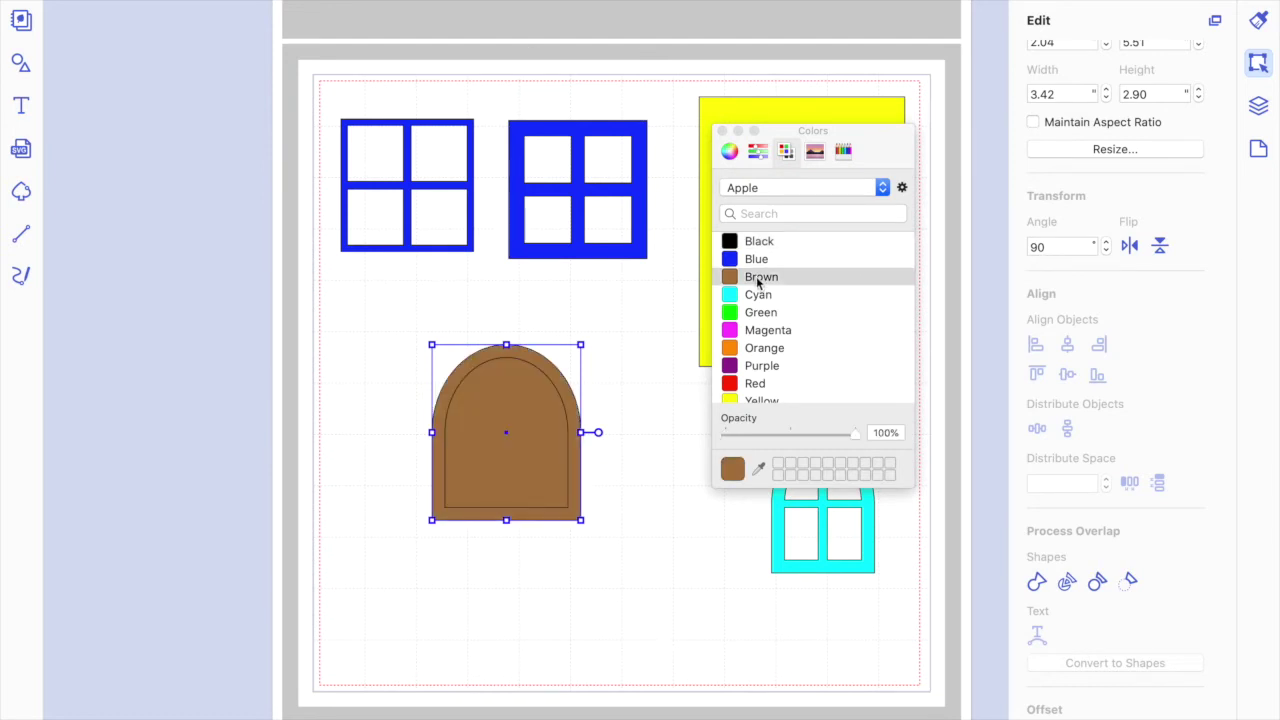
{"action": "left_click", "coordinate": [572, 472]}
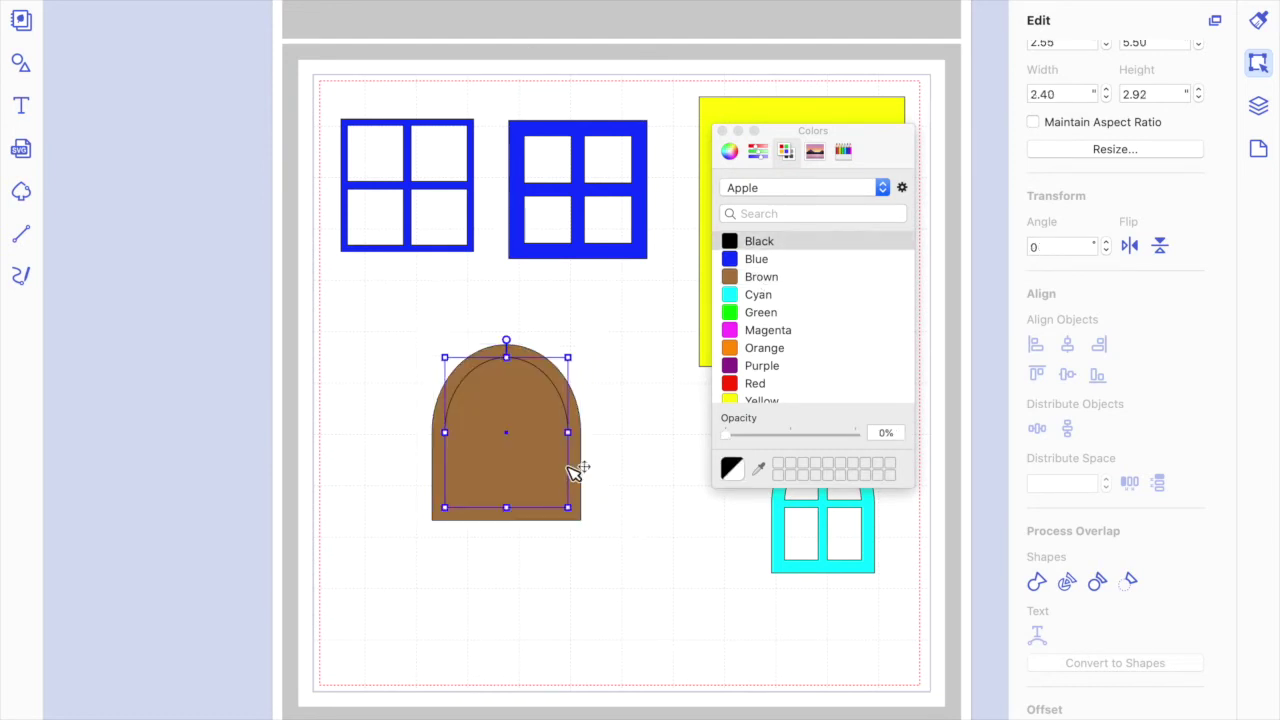
{"action": "left_click", "coordinate": [763, 349]}
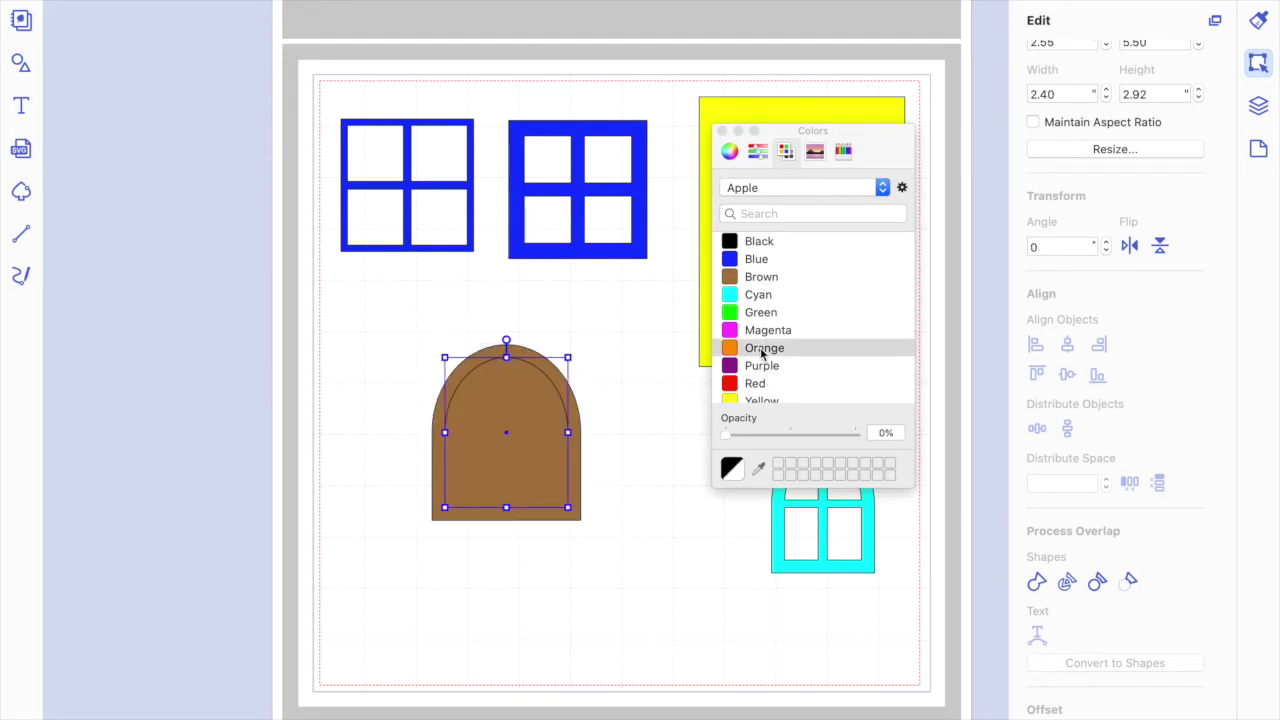
{"action": "left_click", "coordinate": [575, 589]}
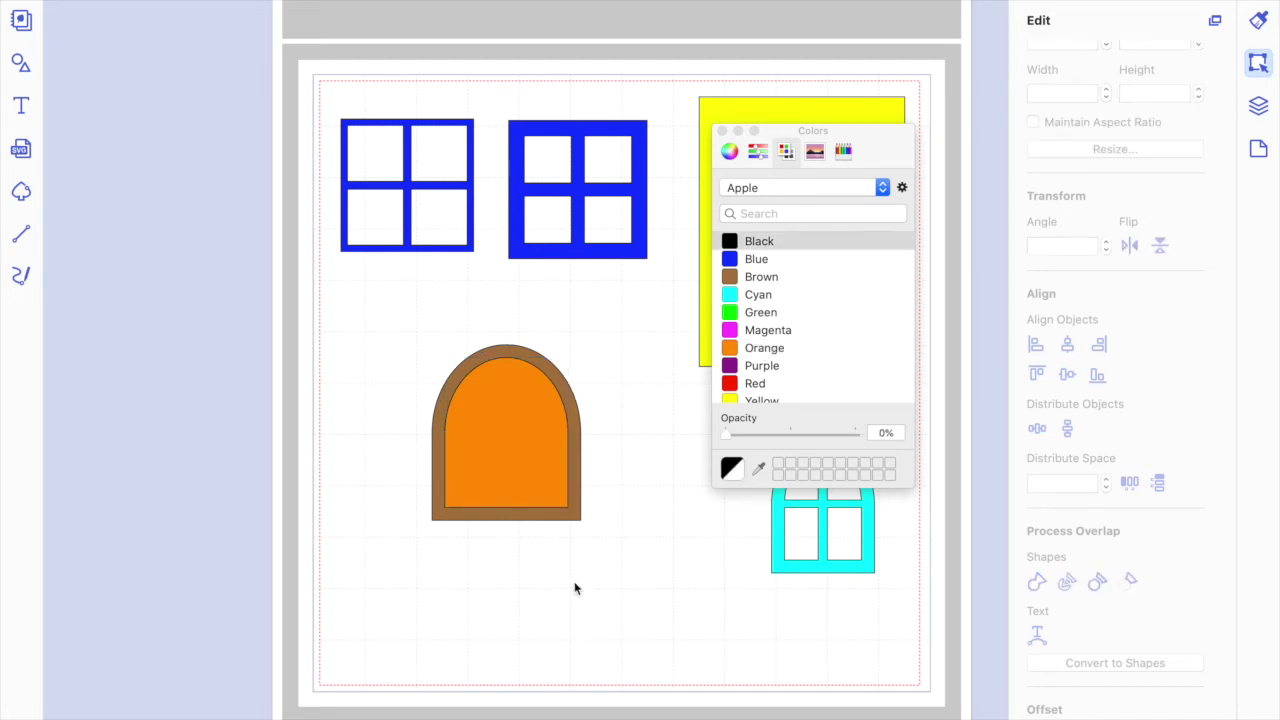
{"action": "left_click", "coordinate": [722, 132]}
{"action": "left_click", "coordinate": [562, 370]}
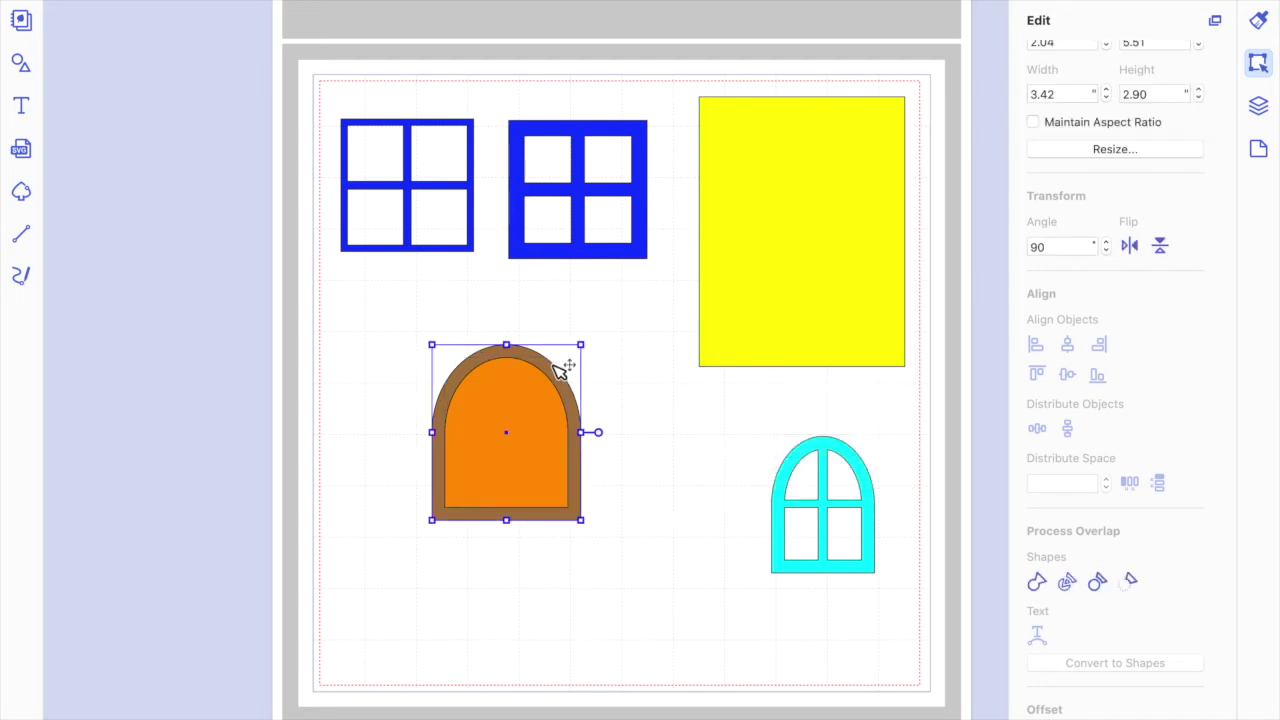
{"action": "left_click", "coordinate": [520, 427]}
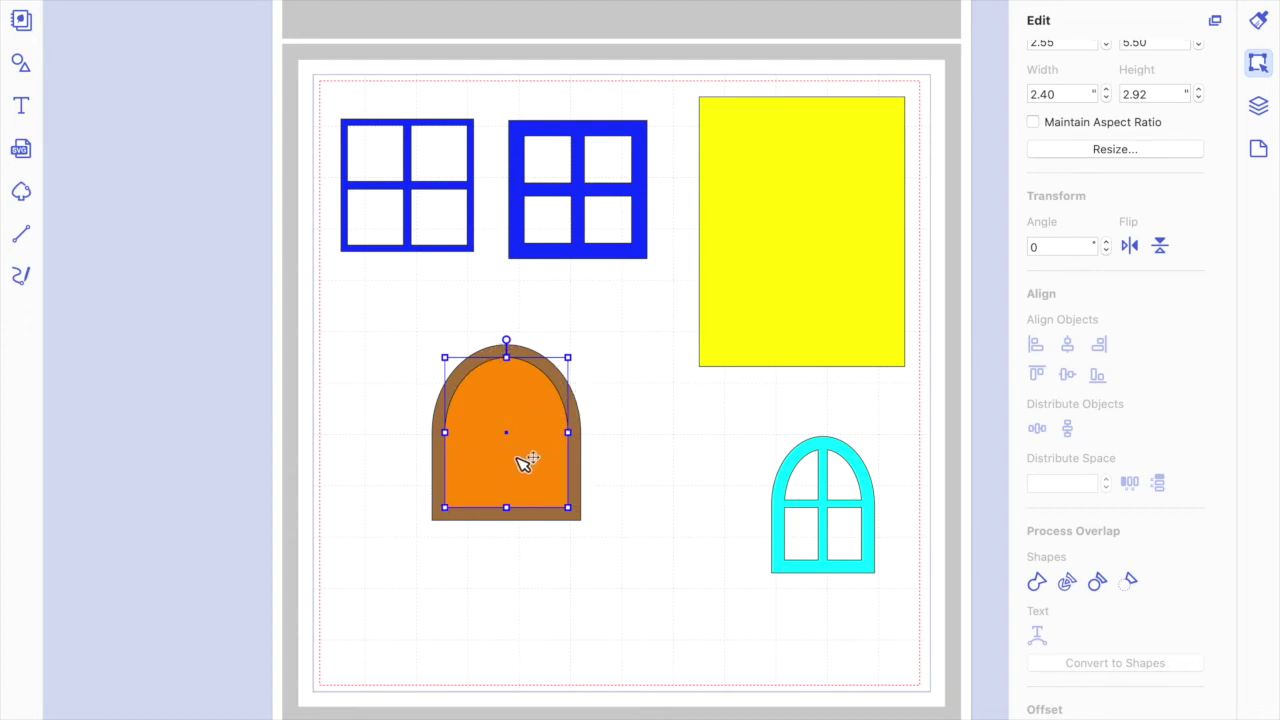
{"action": "left_click", "coordinate": [582, 418]}
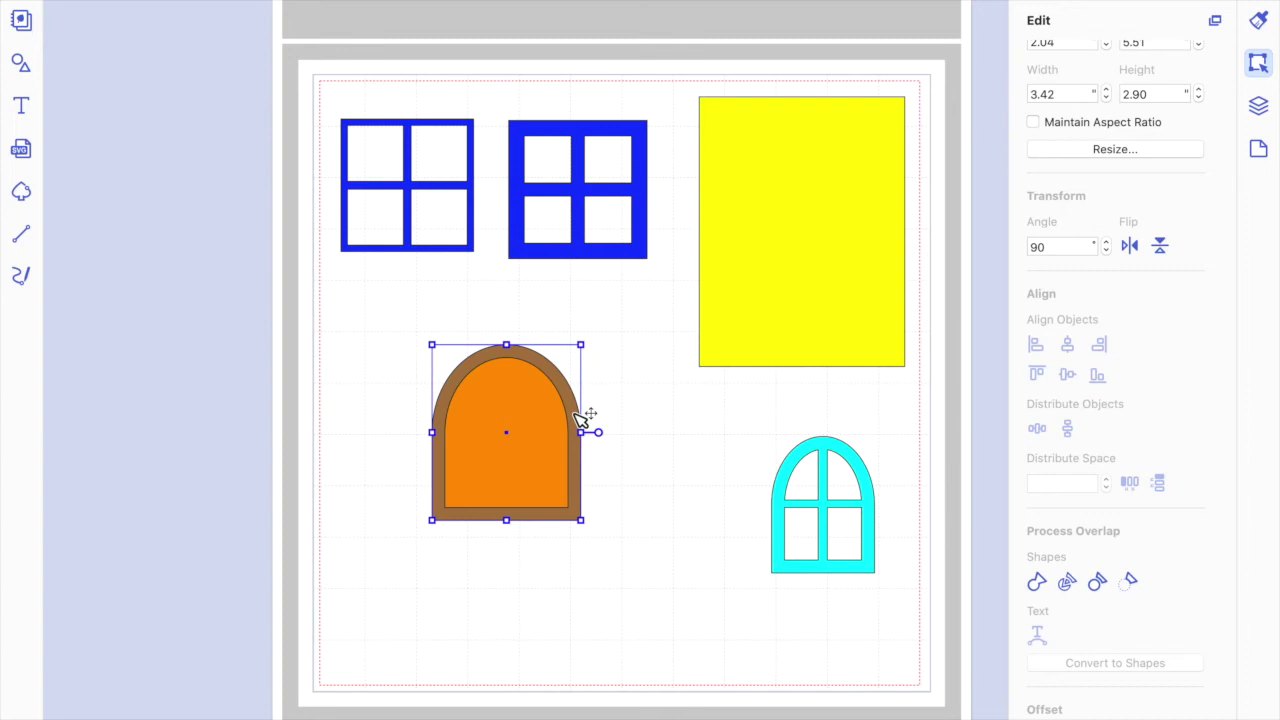
{"action": "left_click", "coordinate": [608, 414]}
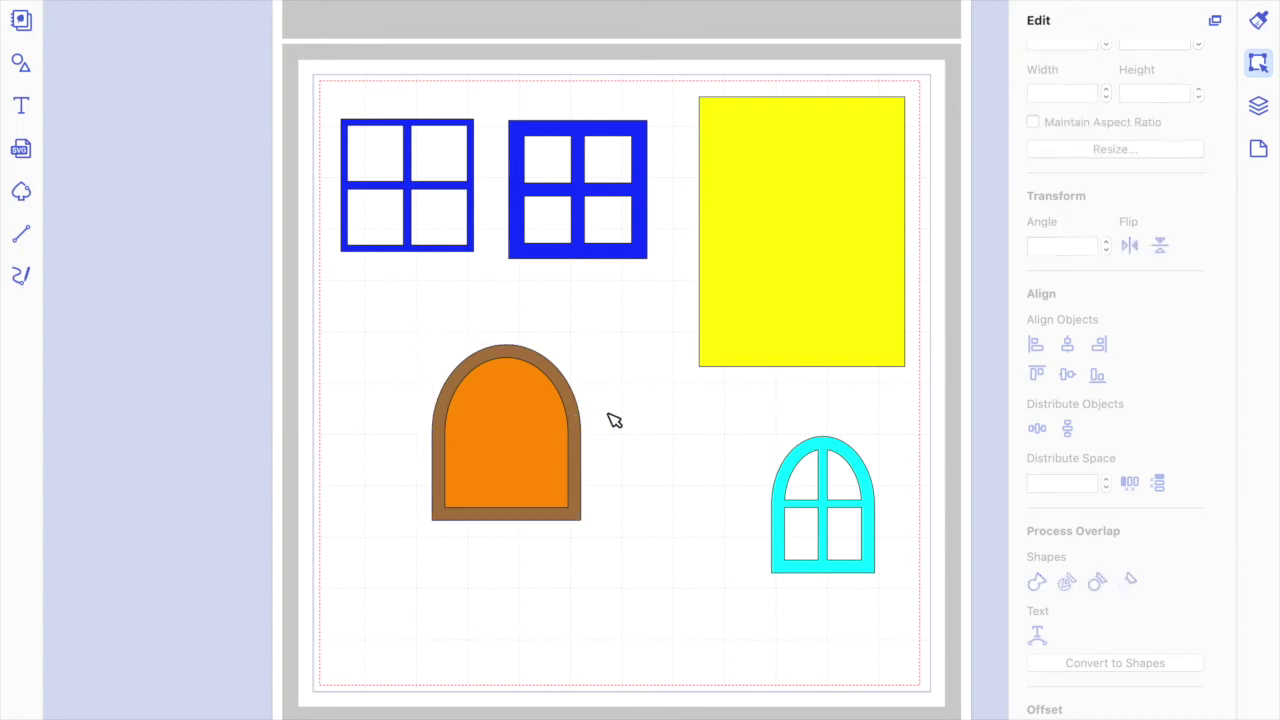
Send the brown outer arch backward in the stacking order, behind the orange inner arch.
{"action": "left_click", "coordinate": [579, 421]}
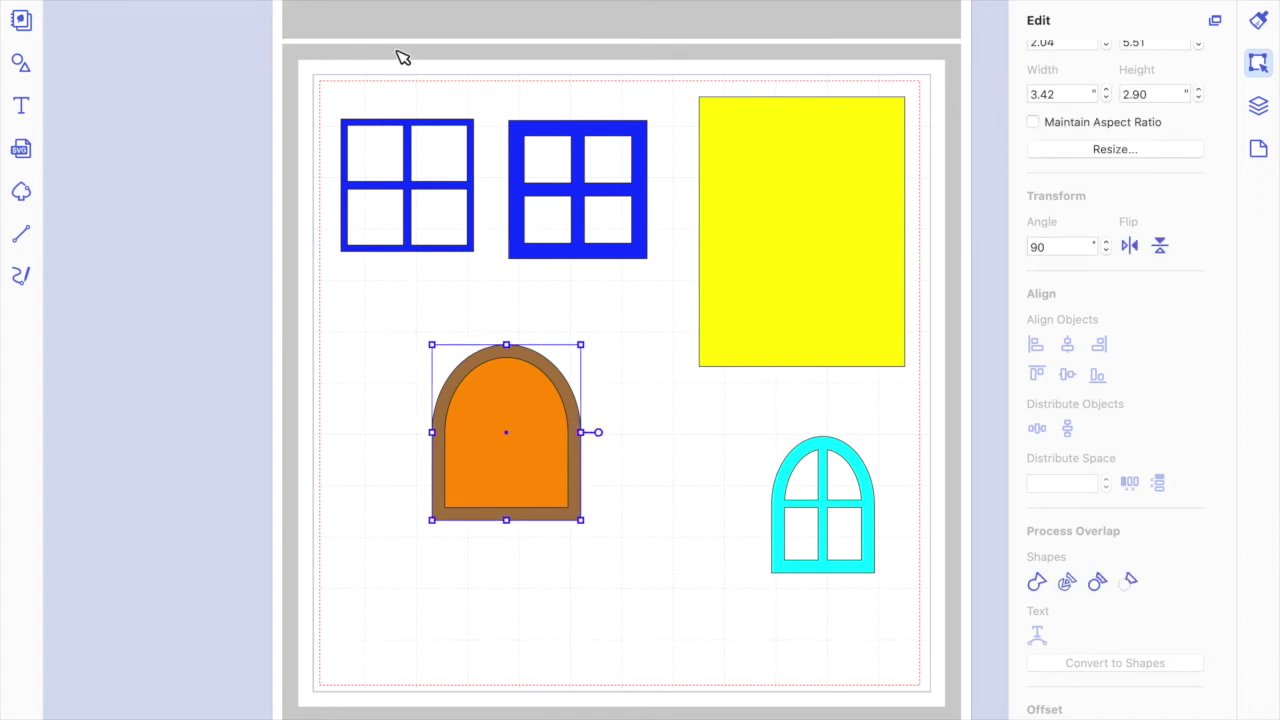
{"action": "left_click", "coordinate": [410, 2]}
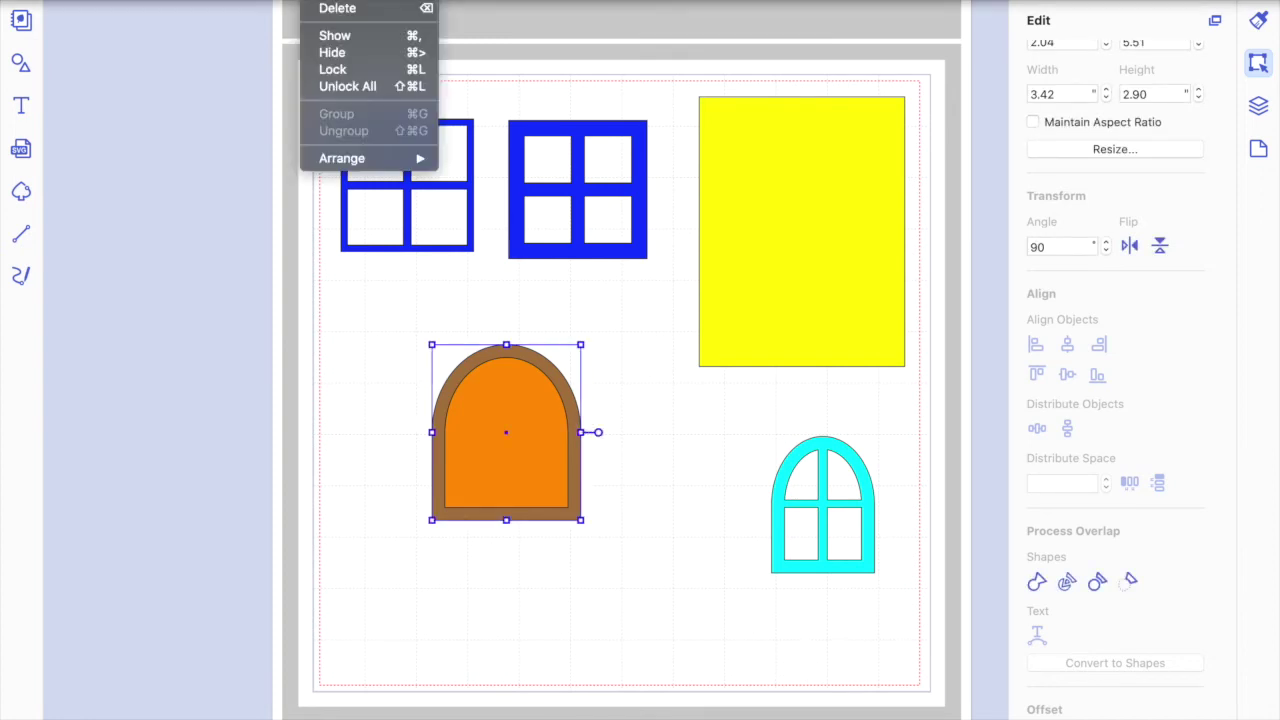
{"action": "mouse_move", "coordinate": [368, 160]}
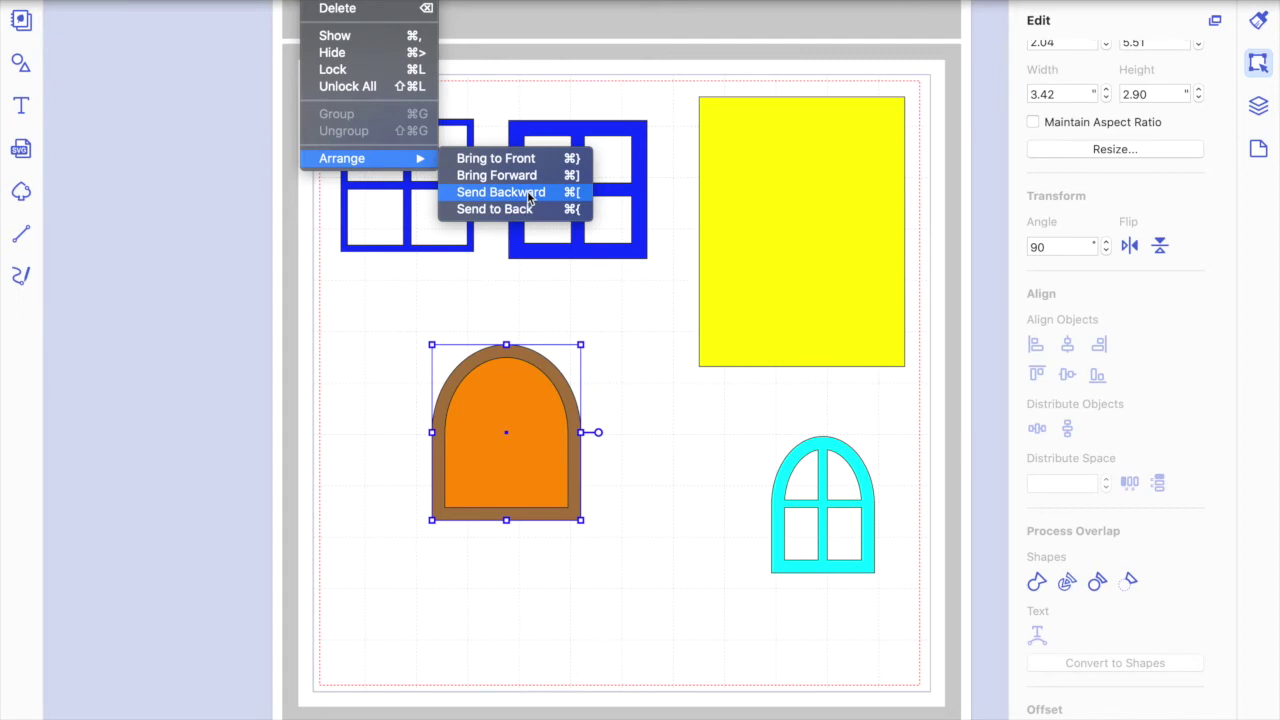
{"action": "left_click", "coordinate": [530, 199]}
{"action": "left_click", "coordinate": [619, 550]}
Select both arches and subtract the orange inner arch from the brown one to make a hollow arched frame.
{"action": "left_click_drag", "start_coordinate": [612, 543], "coordinate": [408, 387]}
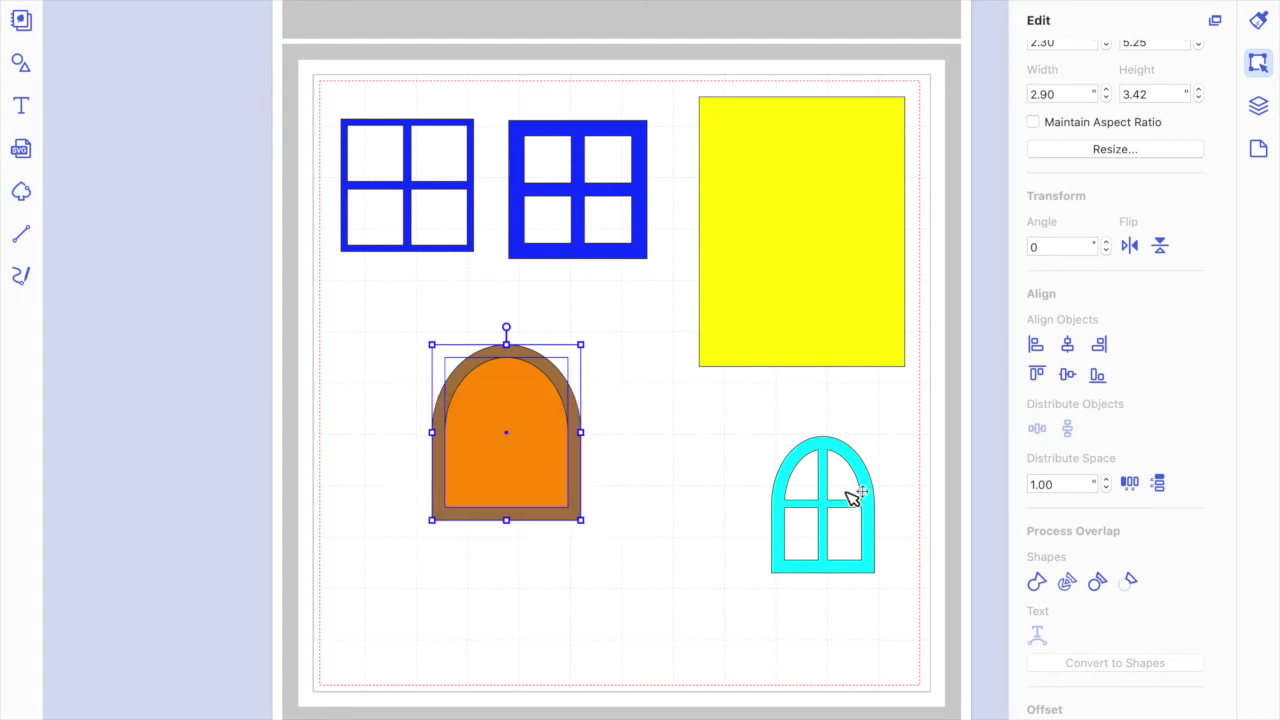
{"action": "left_click", "coordinate": [1131, 583]}
{"action": "left_click", "coordinate": [667, 520]}
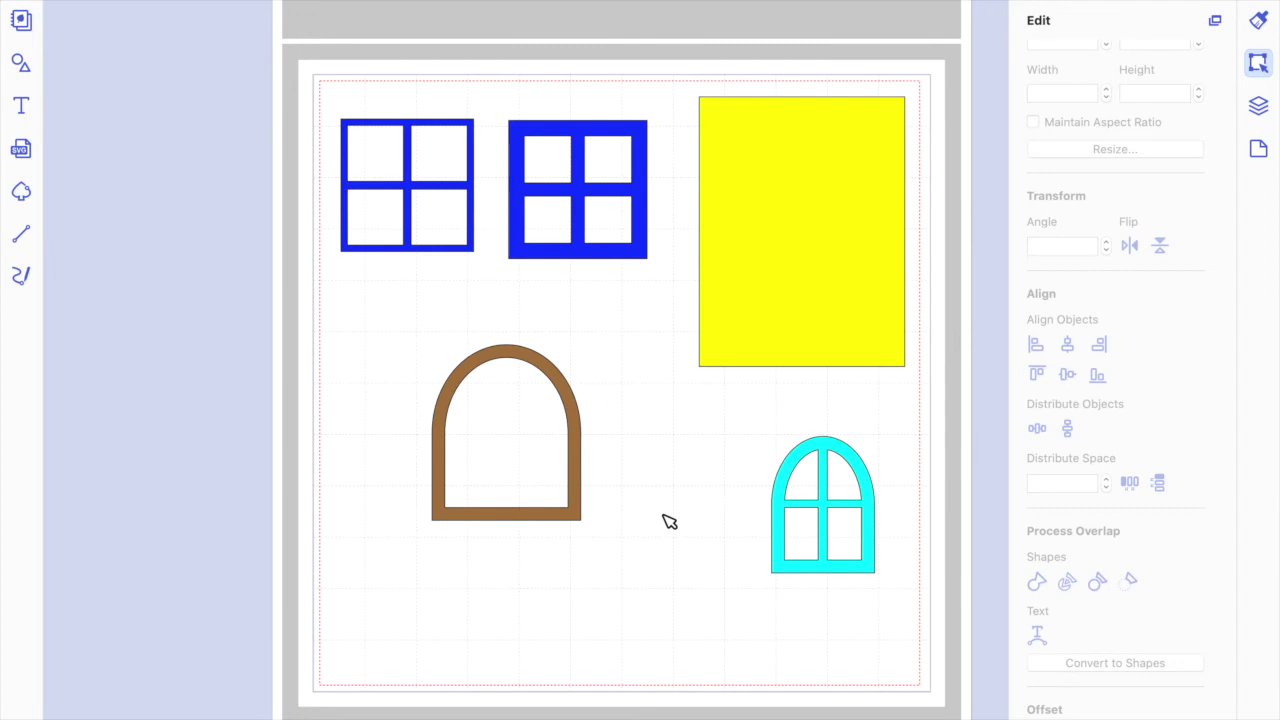
{"action": "left_click", "coordinate": [580, 448]}
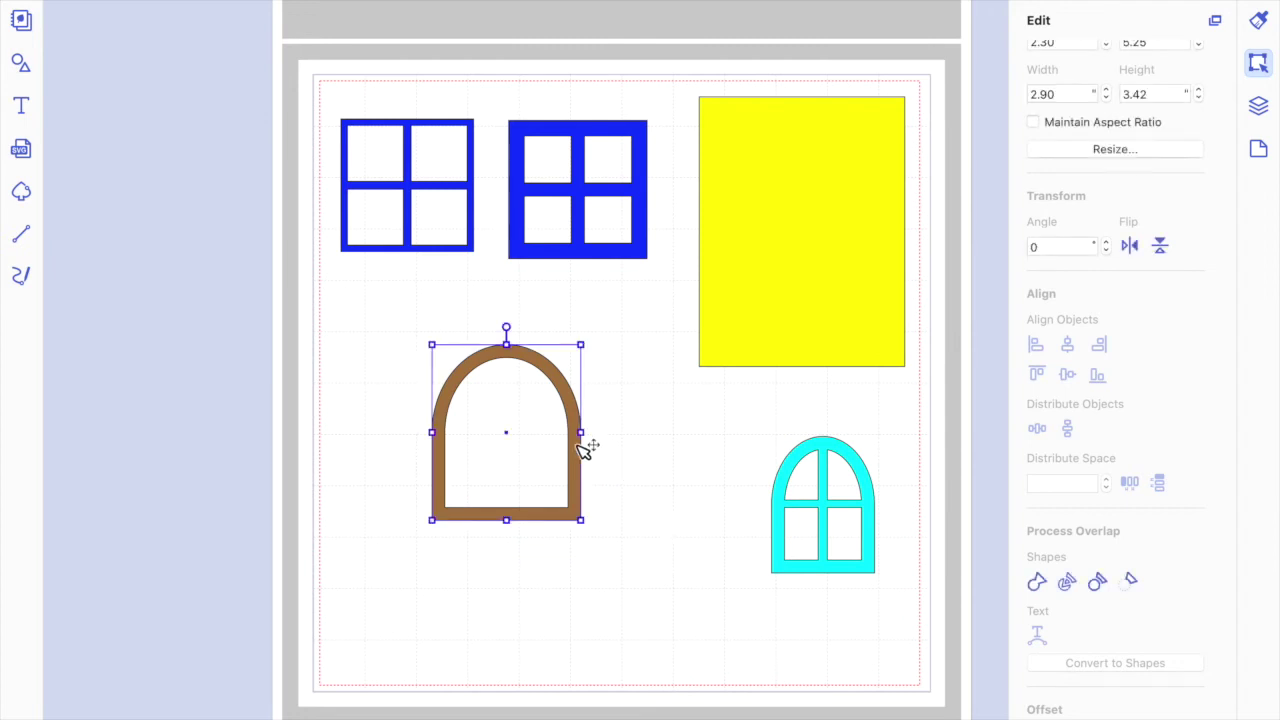
Add a basic square and reshape it into a horizontal bar 2.67 by 0.25 inches across the middle of the brown arched frame.
{"action": "left_click", "coordinate": [657, 437]}
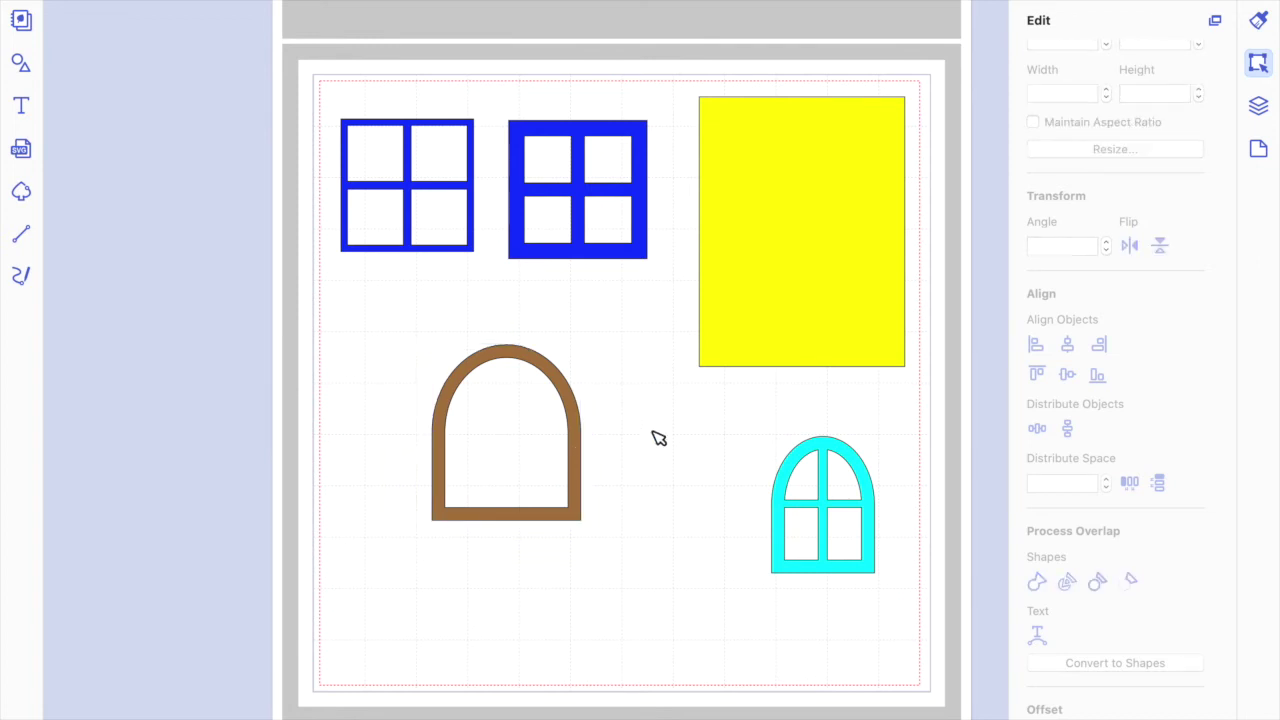
{"action": "left_click", "coordinate": [21, 62]}
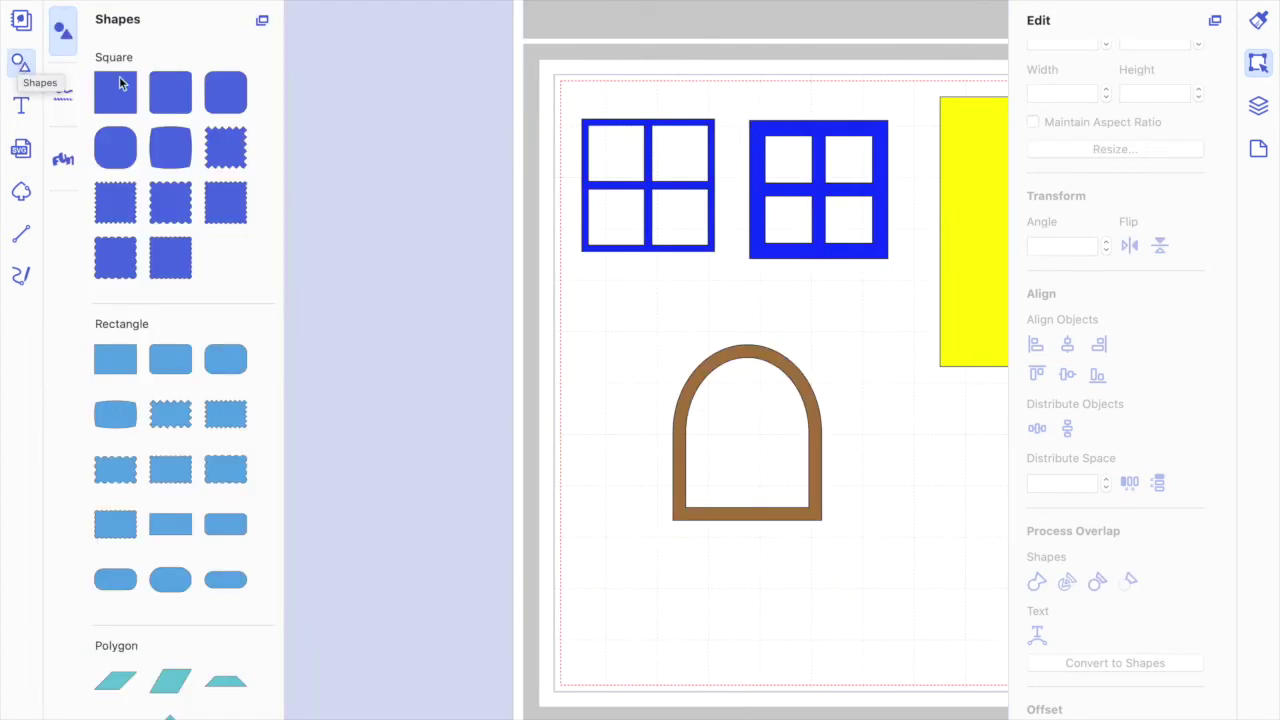
{"action": "left_click", "coordinate": [120, 93]}
{"action": "left_click", "coordinate": [20, 64]}
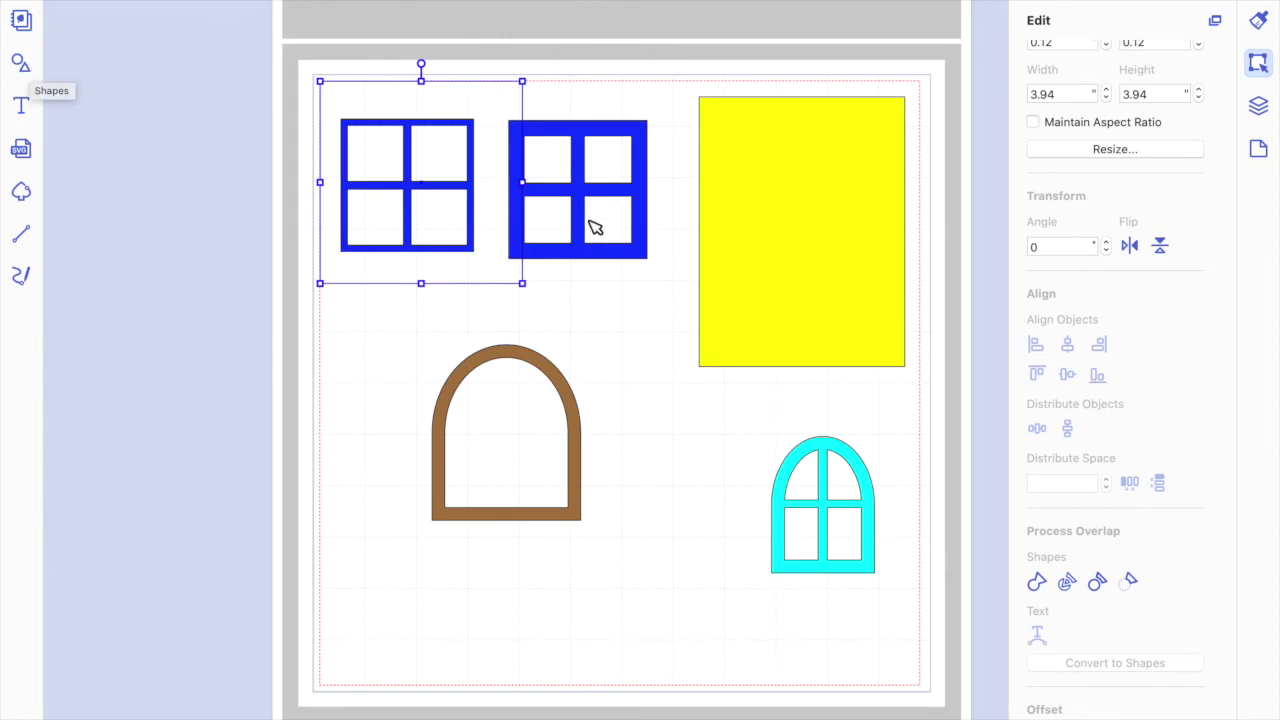
{"action": "left_click_drag", "start_coordinate": [420, 82], "coordinate": [573, 448]}
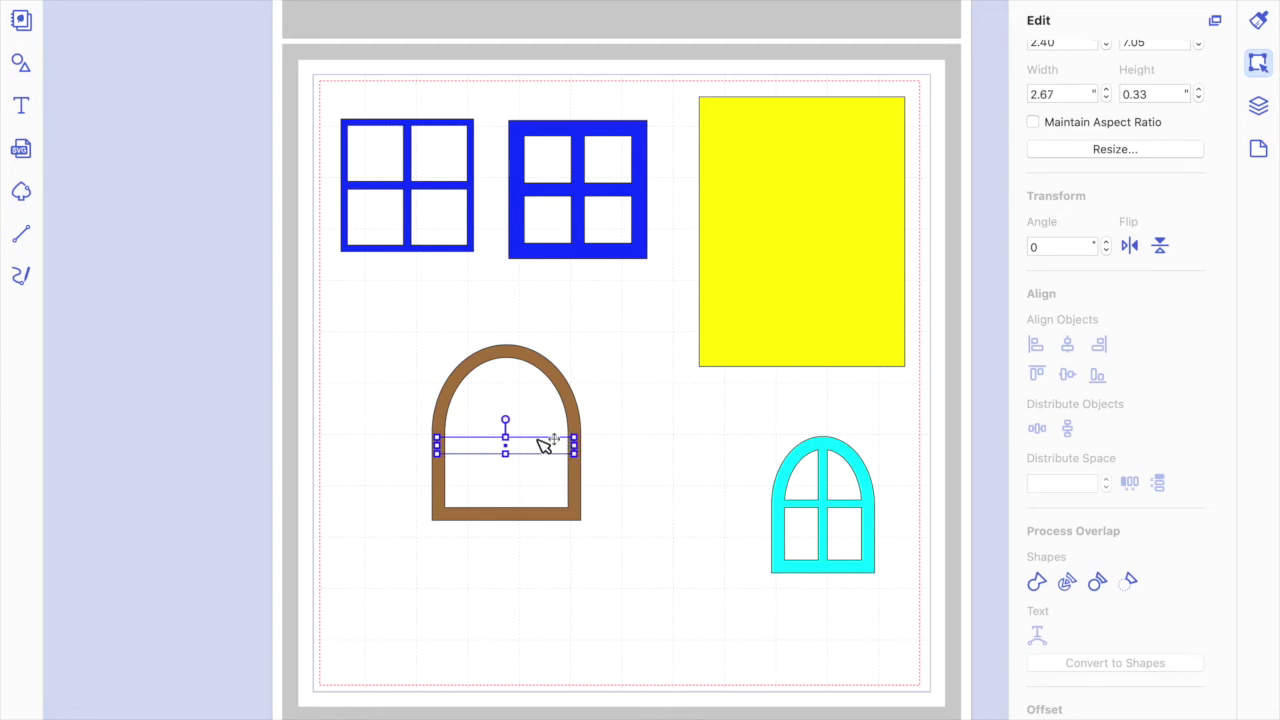
{"action": "left_click_drag", "start_coordinate": [507, 439], "coordinate": [507, 441]}
{"action": "left_click", "coordinate": [629, 426]}
{"action": "left_click", "coordinate": [531, 449]}
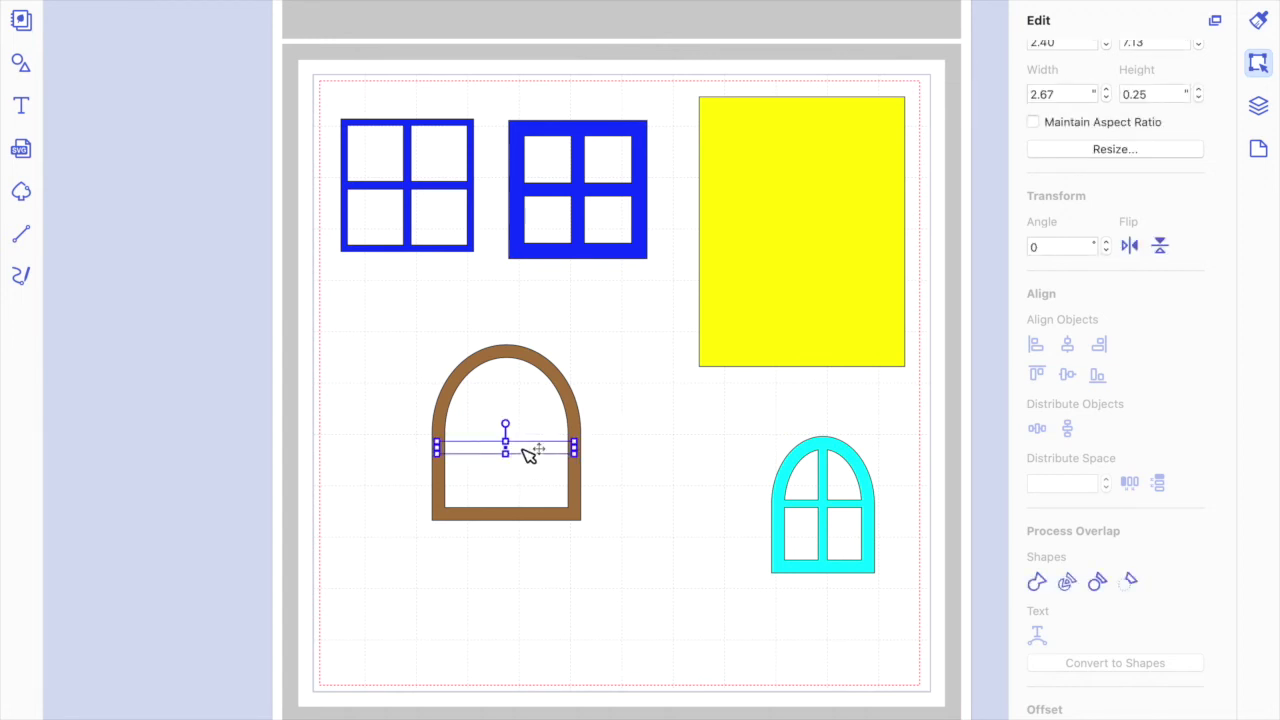
Duplicate the horizontal bar, rotate the copy 90 degrees, and place it across the original to form a cross.
{"action": "key", "text": "super+d"}
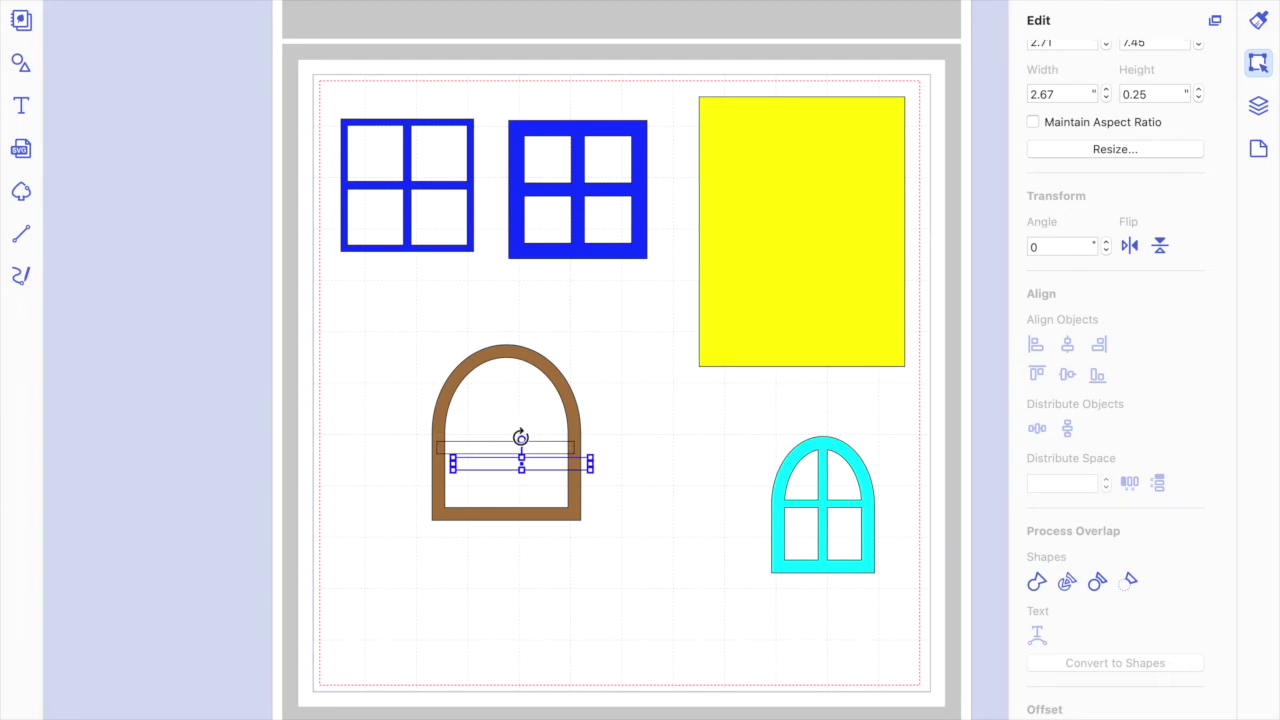
{"action": "left_click_drag", "start_coordinate": [520, 437], "coordinate": [541, 469]}
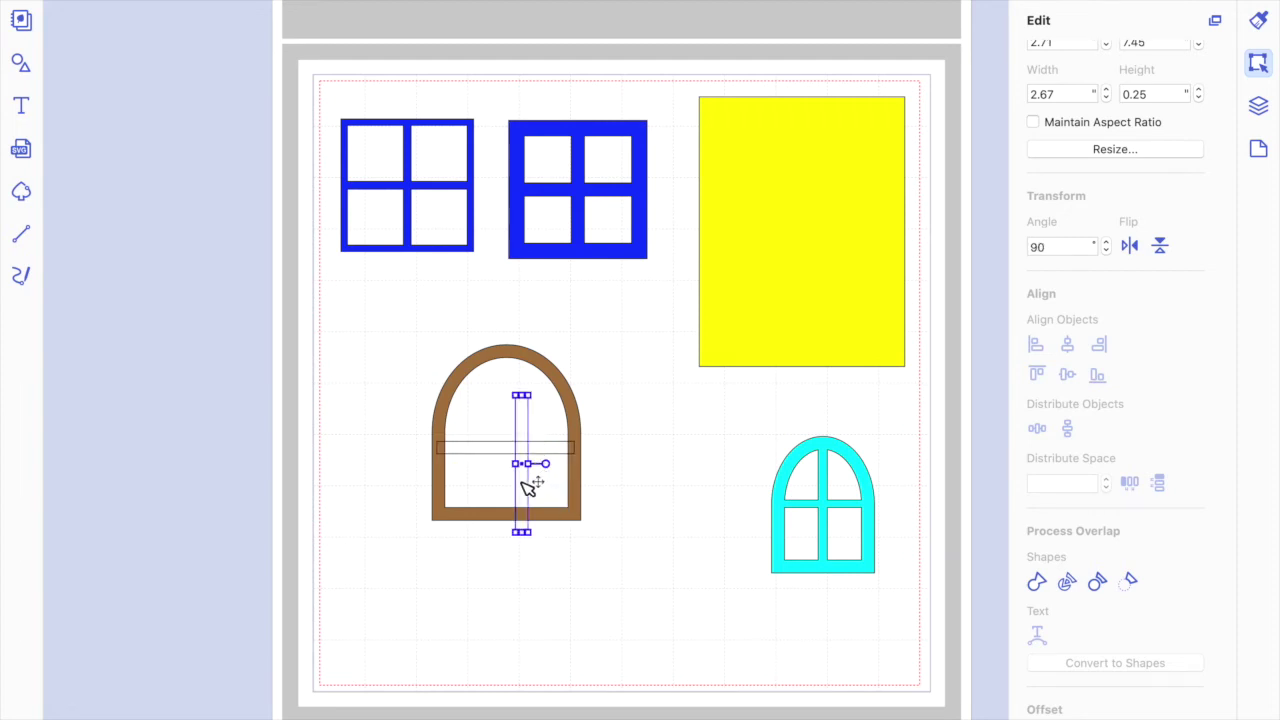
{"action": "left_click_drag", "start_coordinate": [526, 486], "coordinate": [507, 467]}
Move the brown arched frame aside and center the two crossed bars on each other horizontally and vertically.
{"action": "left_click", "coordinate": [574, 493]}
{"action": "left_click_drag", "start_coordinate": [582, 500], "coordinate": [745, 615]}
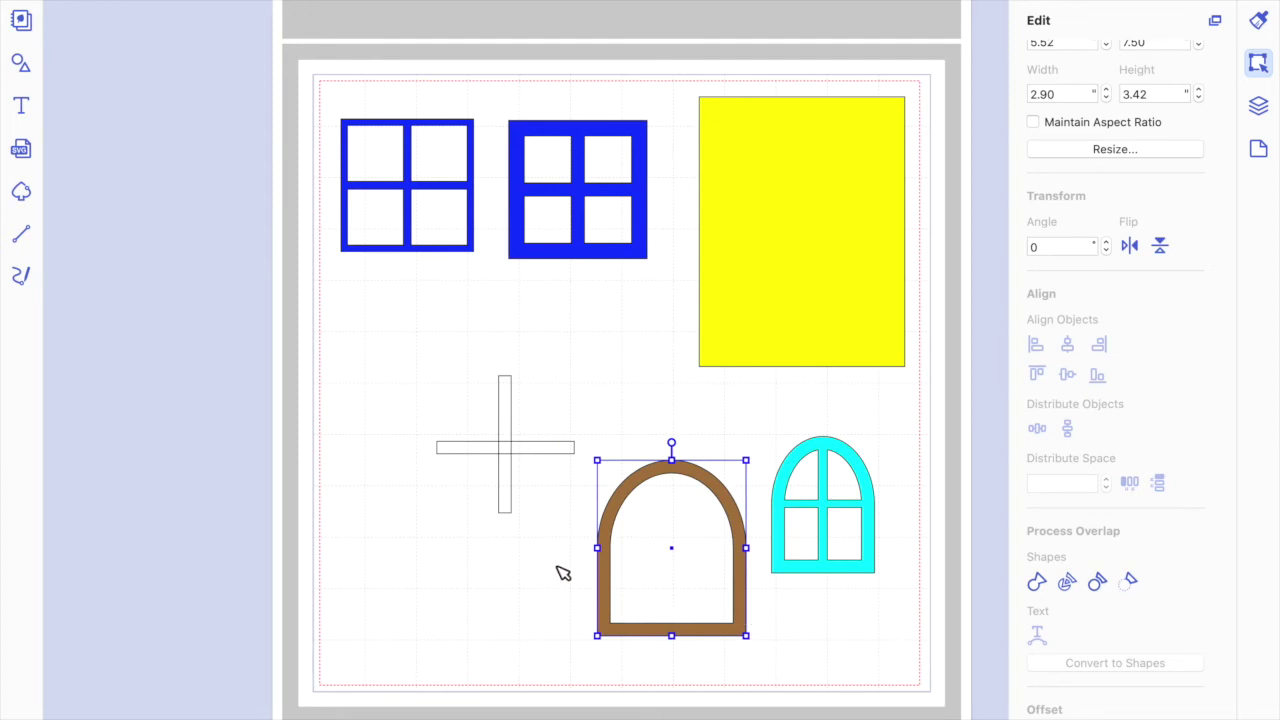
{"action": "left_click_drag", "start_coordinate": [546, 532], "coordinate": [497, 477]}
{"action": "left_click_drag", "start_coordinate": [436, 401], "coordinate": [403, 372]}
{"action": "left_click", "coordinate": [1068, 346]}
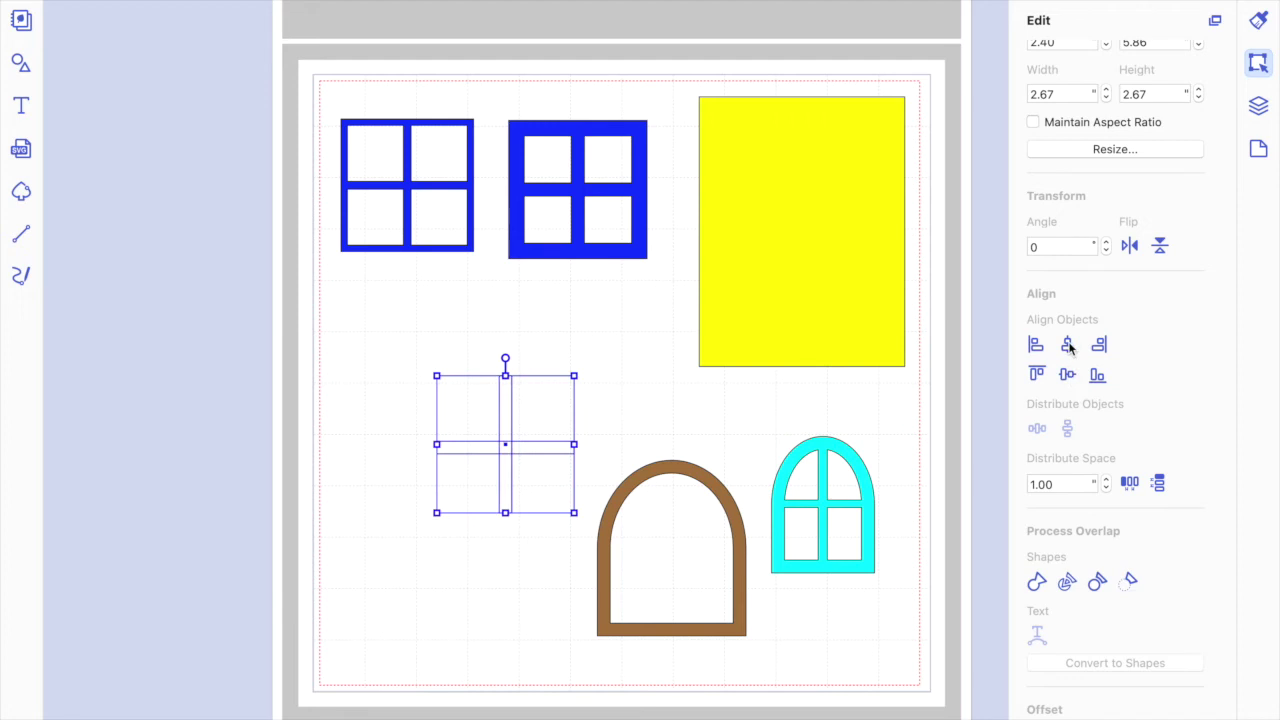
{"action": "left_click", "coordinate": [1068, 376]}
{"action": "left_click", "coordinate": [643, 437]}
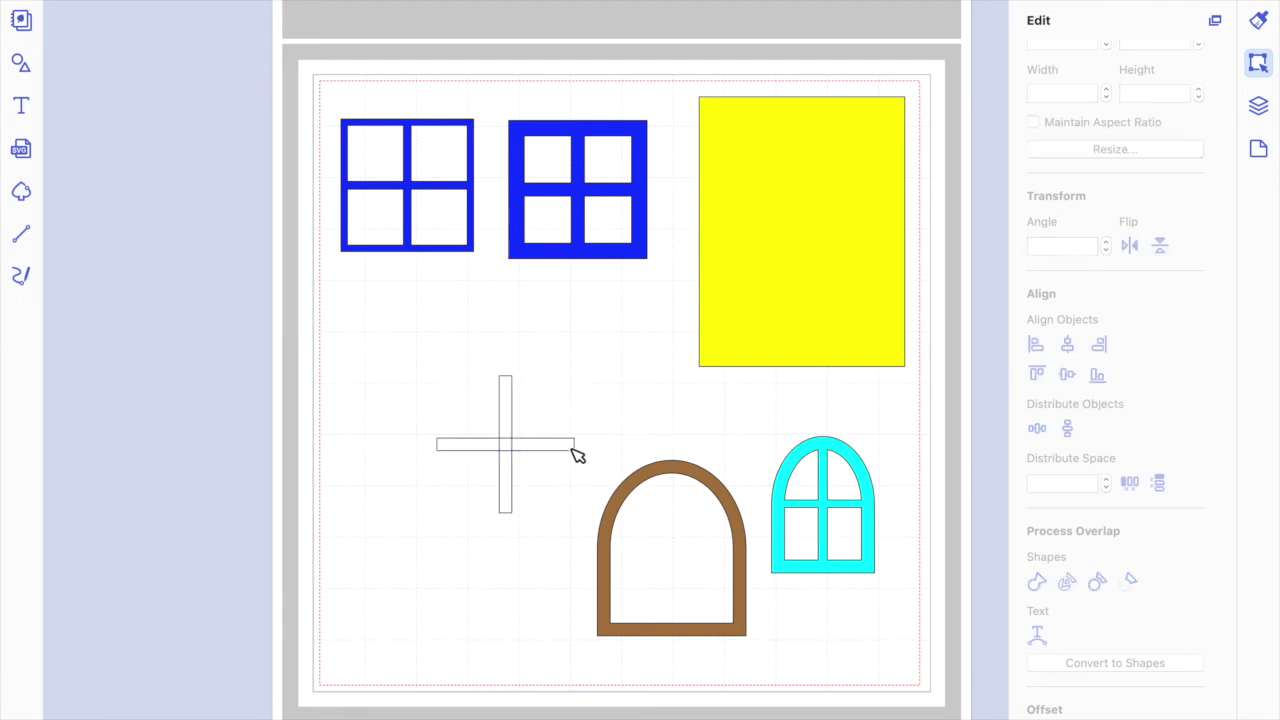
Group the two crossed bars and fill them with Cyan from the Apple color list.
{"action": "left_click_drag", "start_coordinate": [555, 490], "coordinate": [438, 433]}
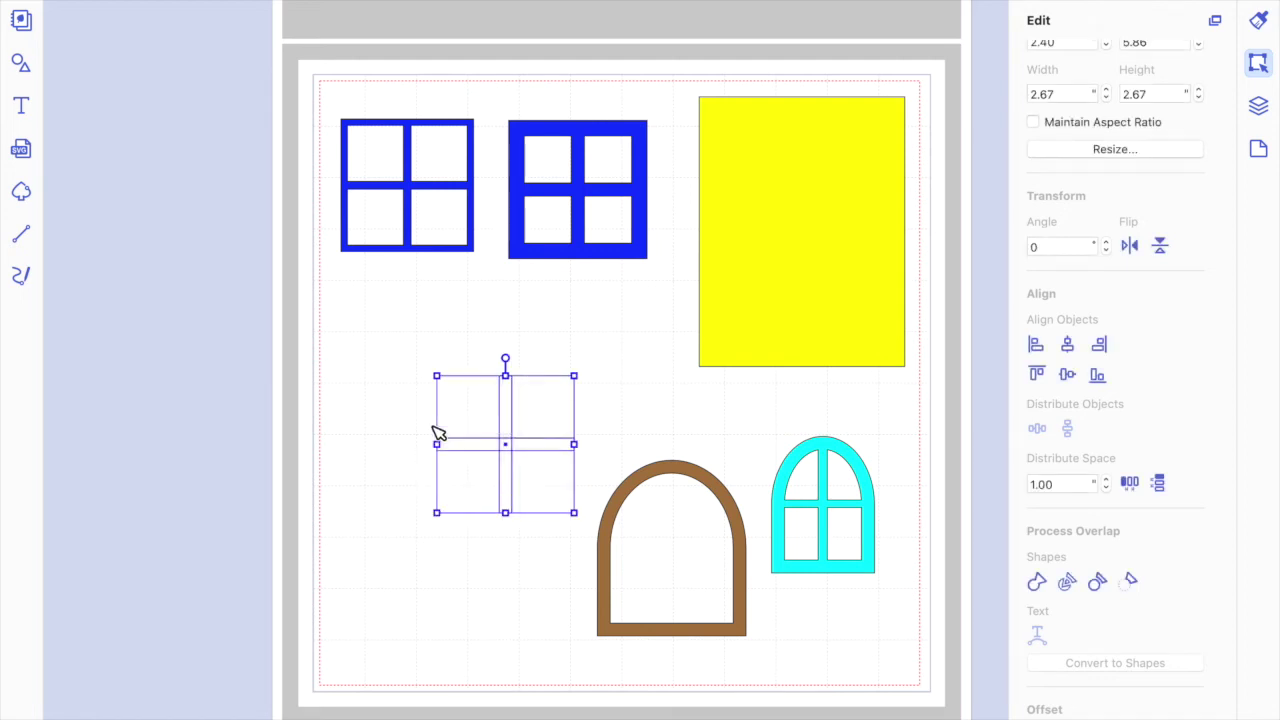
{"action": "key", "text": "super+g"}
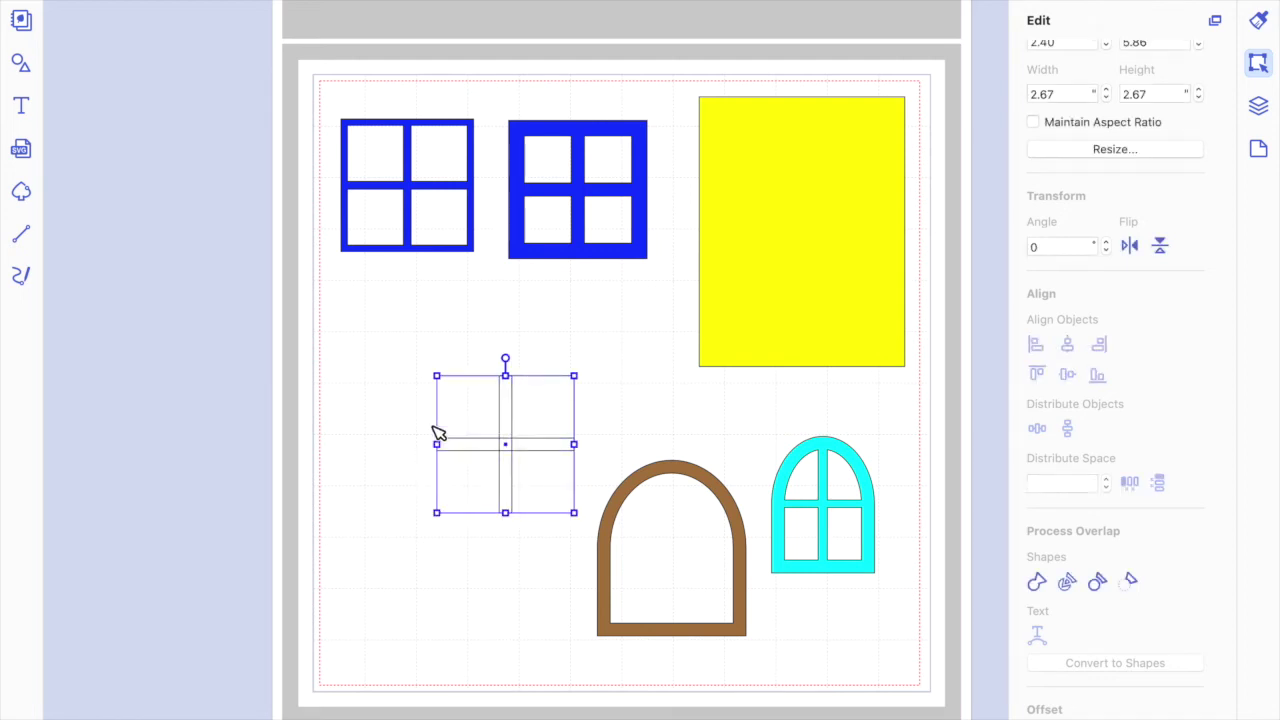
{"action": "key", "text": "super+shift+c"}
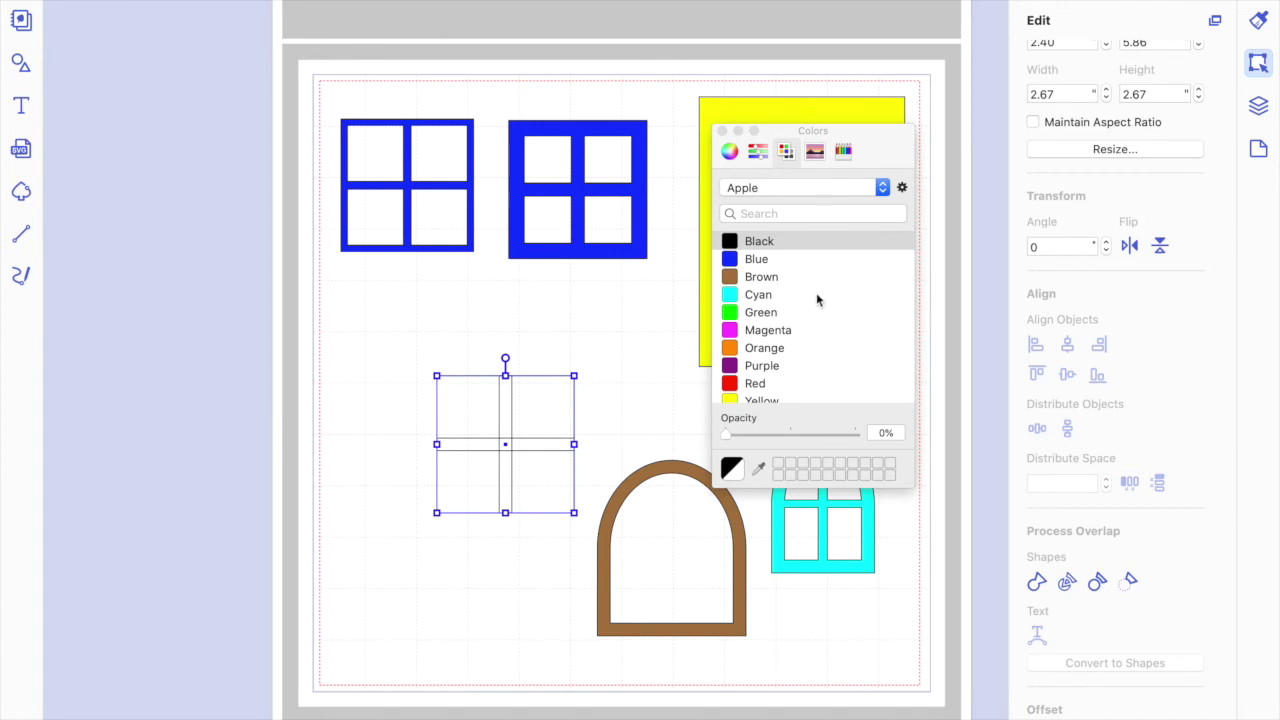
{"action": "left_click", "coordinate": [758, 295]}
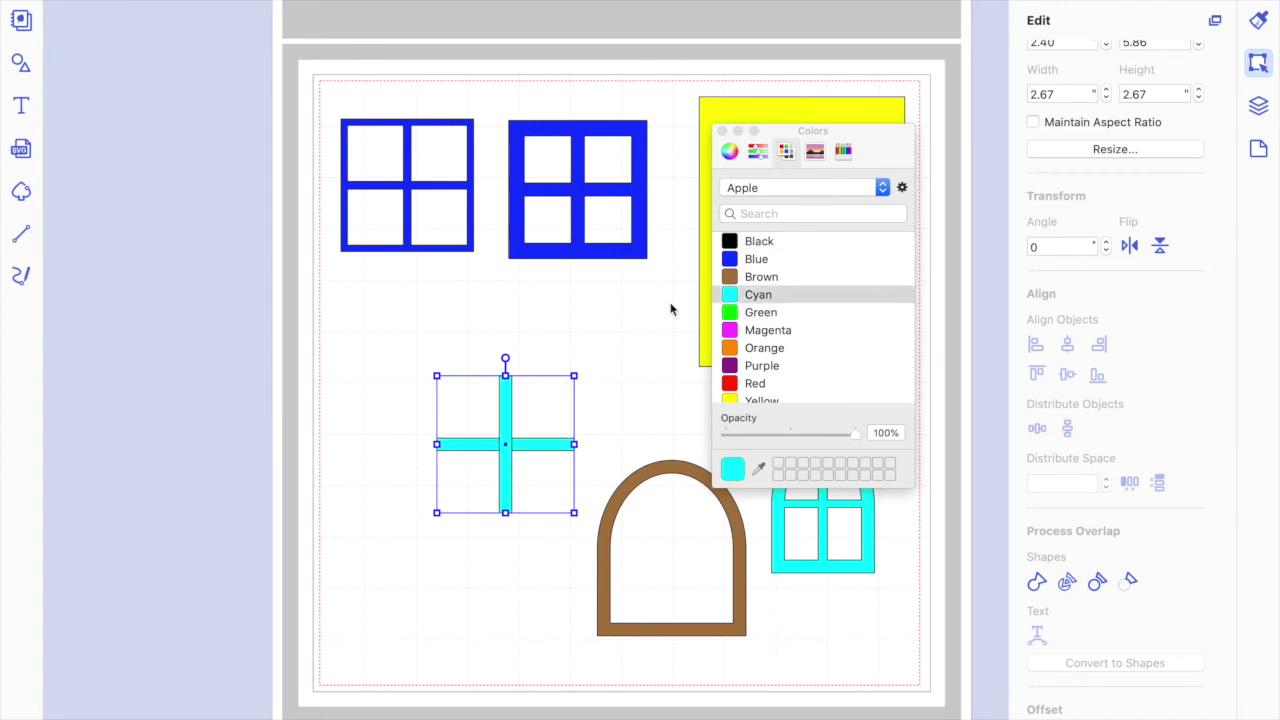
{"action": "left_click", "coordinate": [567, 345]}
Move the brown arched frame back around the cyan cross and ungroup the cross into separate bars.
{"action": "left_click_drag", "start_coordinate": [628, 470], "coordinate": [482, 373]}
{"action": "left_click", "coordinate": [507, 482]}
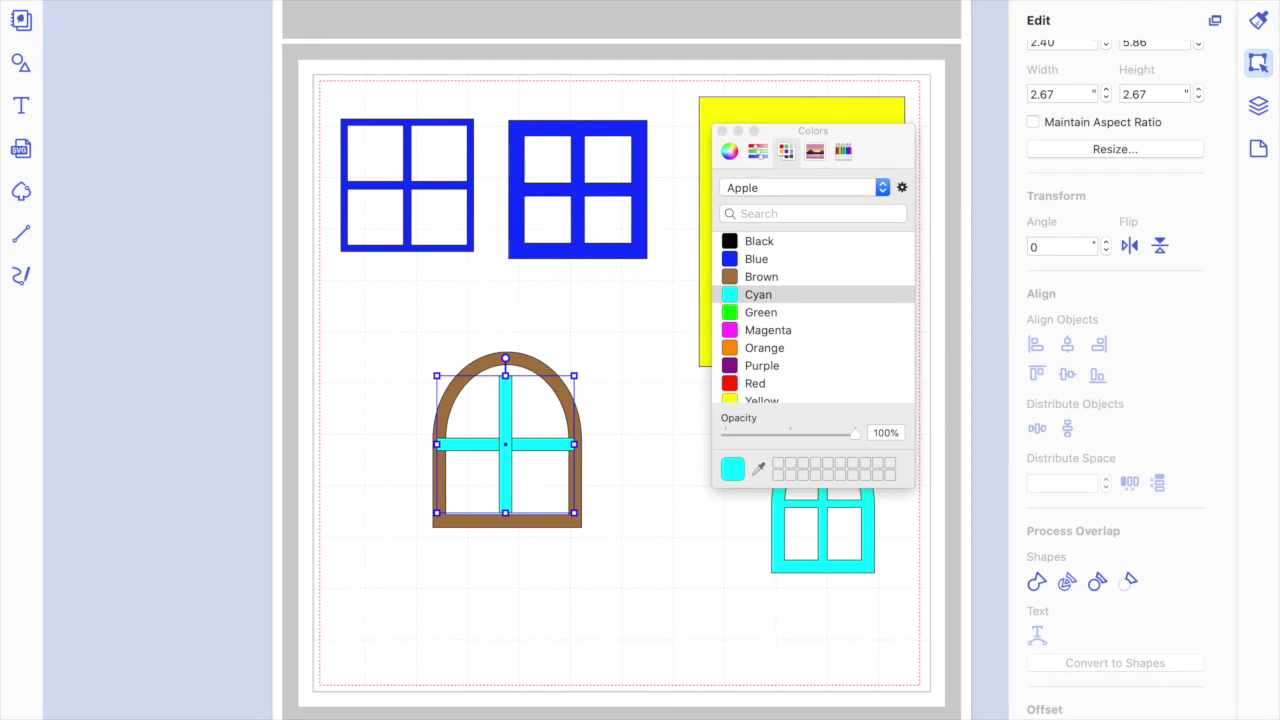
{"action": "left_click", "coordinate": [330, 0]}
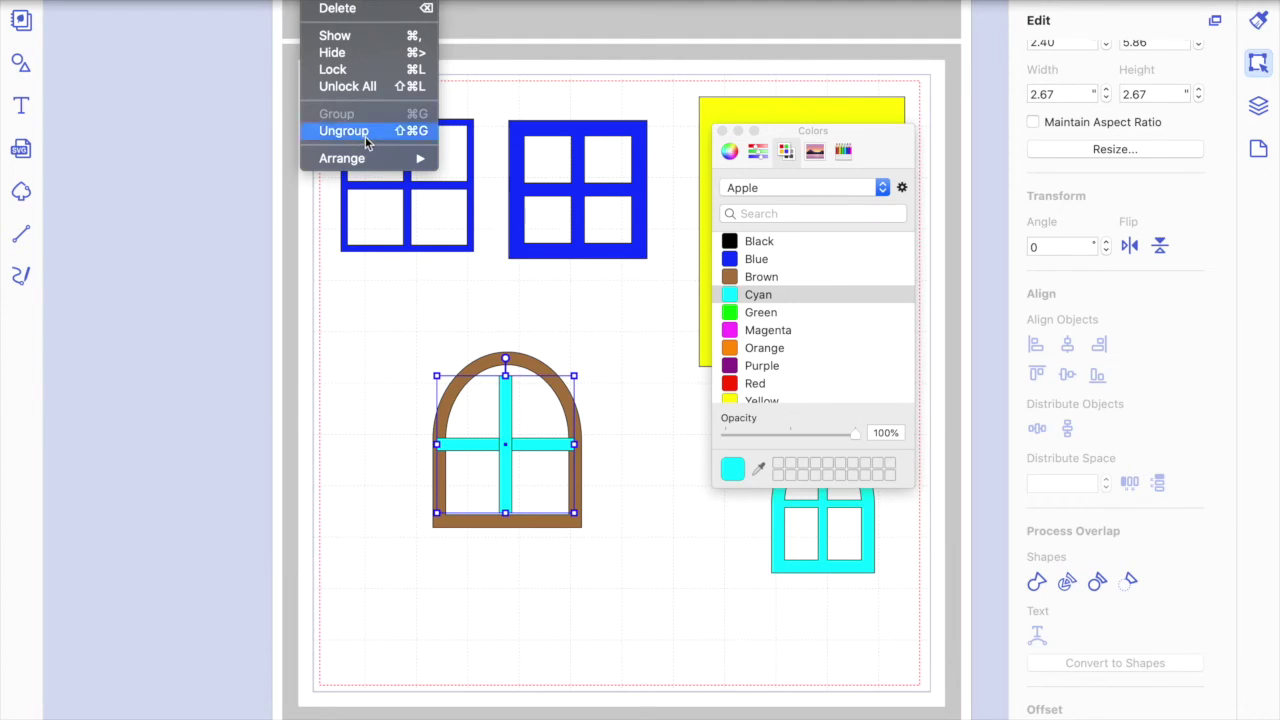
{"action": "left_click", "coordinate": [366, 131]}
{"action": "left_click", "coordinate": [566, 600]}
Lengthen the vertical cyan bar upward to the arch's peak, about 3.17 inches long and 0.24 inch wide.
{"action": "left_click", "coordinate": [507, 418]}
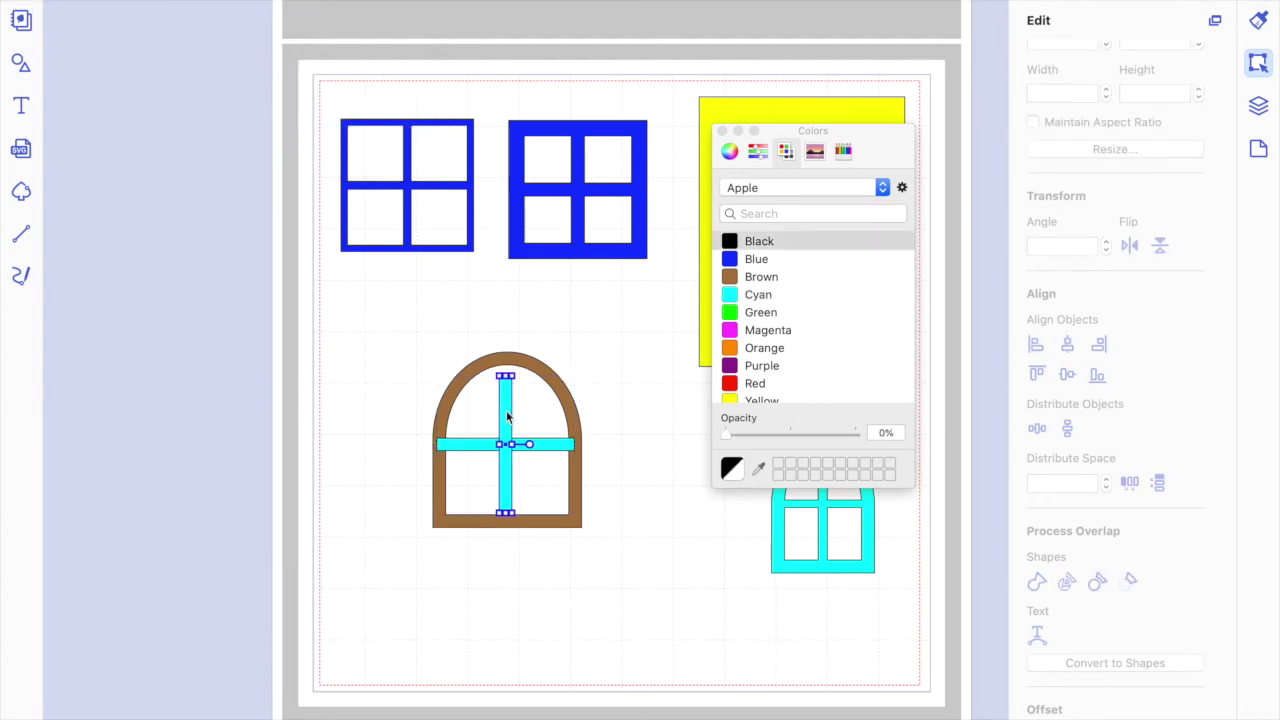
{"action": "left_click_drag", "start_coordinate": [506, 364], "coordinate": [503, 348]}
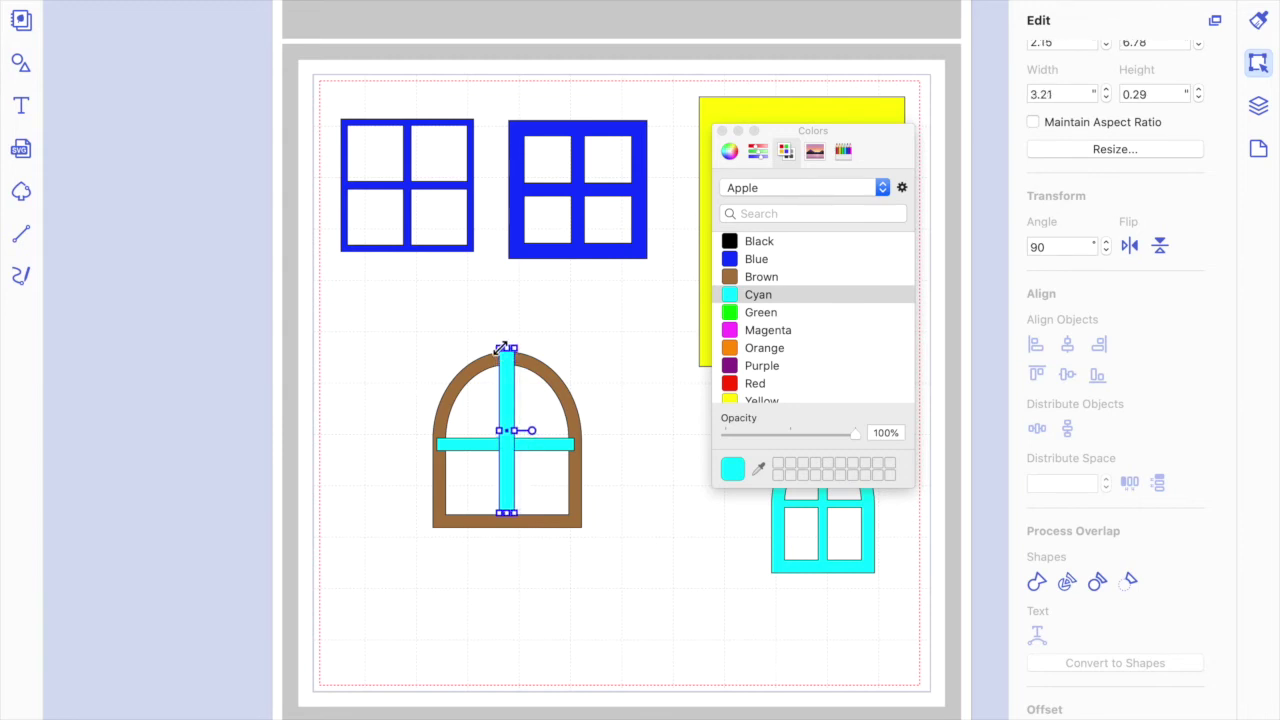
{"action": "left_click_drag", "start_coordinate": [500, 349], "coordinate": [501, 352]}
{"action": "left_click_drag", "start_coordinate": [513, 431], "coordinate": [512, 431]}
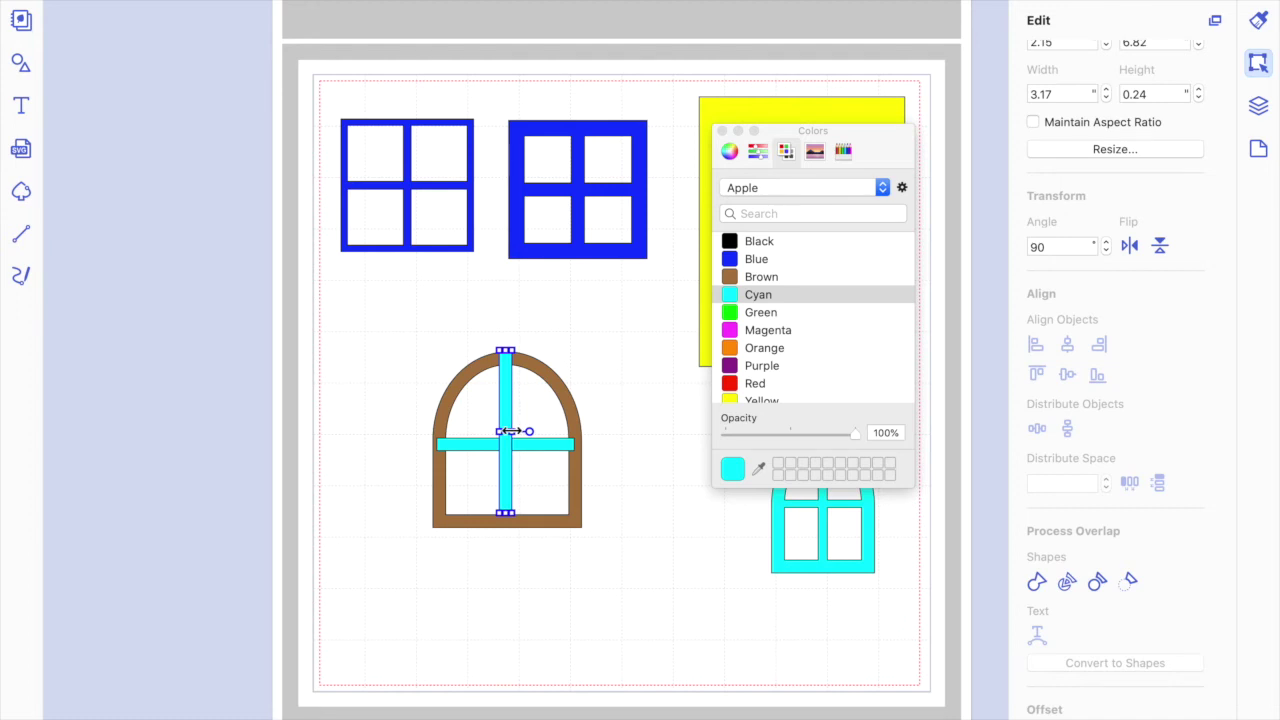
{"action": "left_click", "coordinate": [641, 553]}
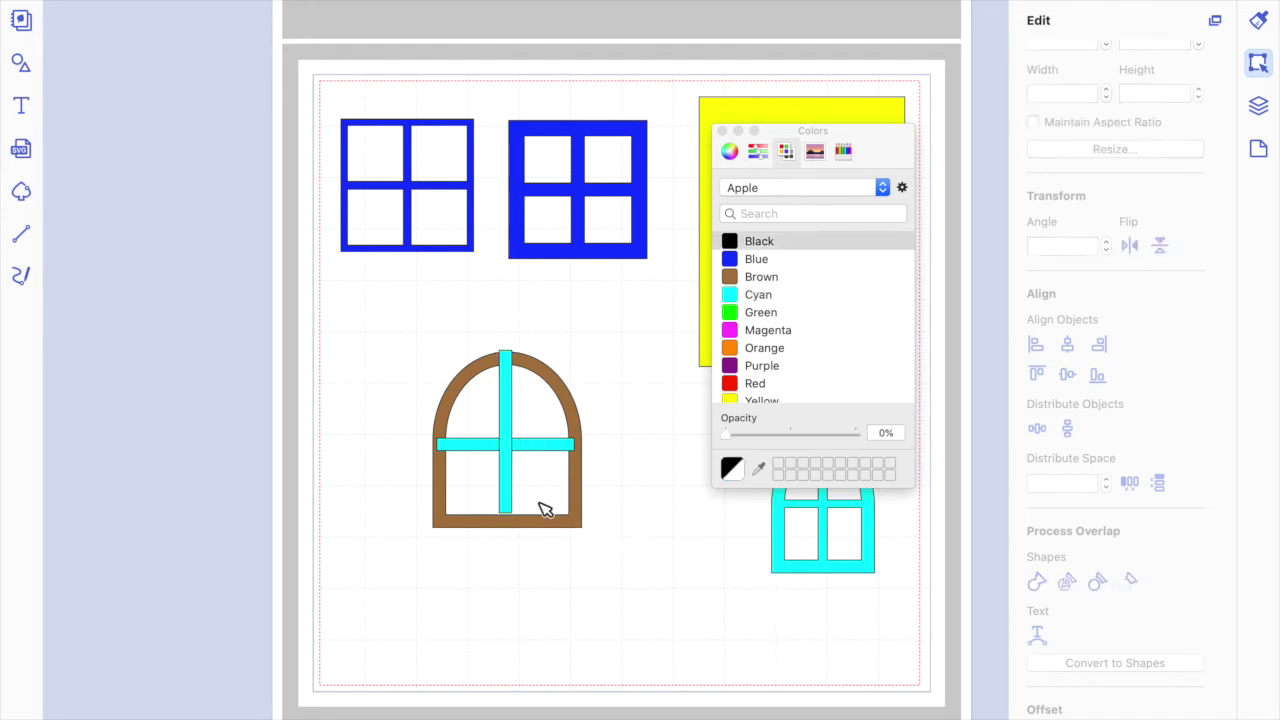
Nudge the vertical cyan bar down until both ends overlap only the frame's top and bottom edges.
{"action": "left_click", "coordinate": [511, 481]}
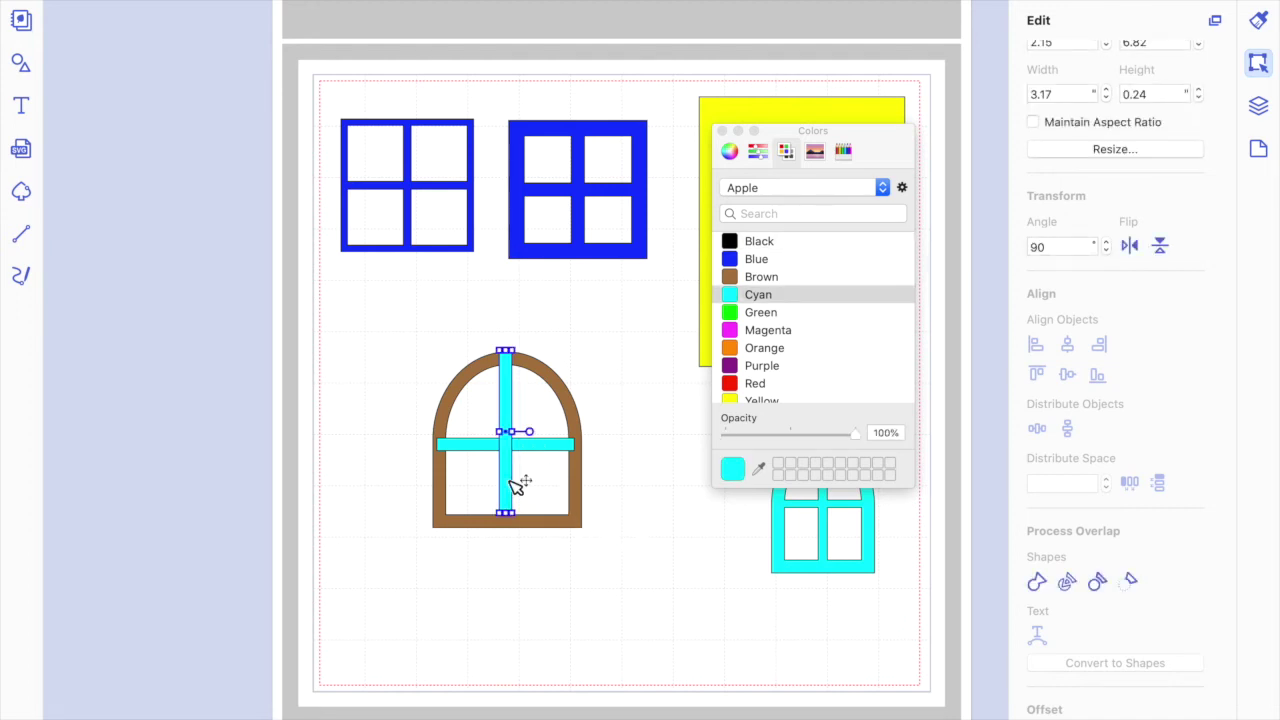
{"action": "key", "text": "Down"}
{"action": "key", "text": "Down"}
{"action": "key", "text": "Down"}
{"action": "key", "text": "Down"}
{"action": "key", "text": "Down"}
{"action": "key", "text": "Down"}
{"action": "key", "text": "Down"}
{"action": "key", "text": "Down"}
{"action": "key", "text": "Down"}
{"action": "key", "text": "Down"}
{"action": "key", "text": "Down"}
{"action": "key", "text": "Down"}
{"action": "key", "text": "Down"}
{"action": "key", "text": "Down"}
{"action": "key", "text": "Down"}
{"action": "left_click", "coordinate": [618, 576]}
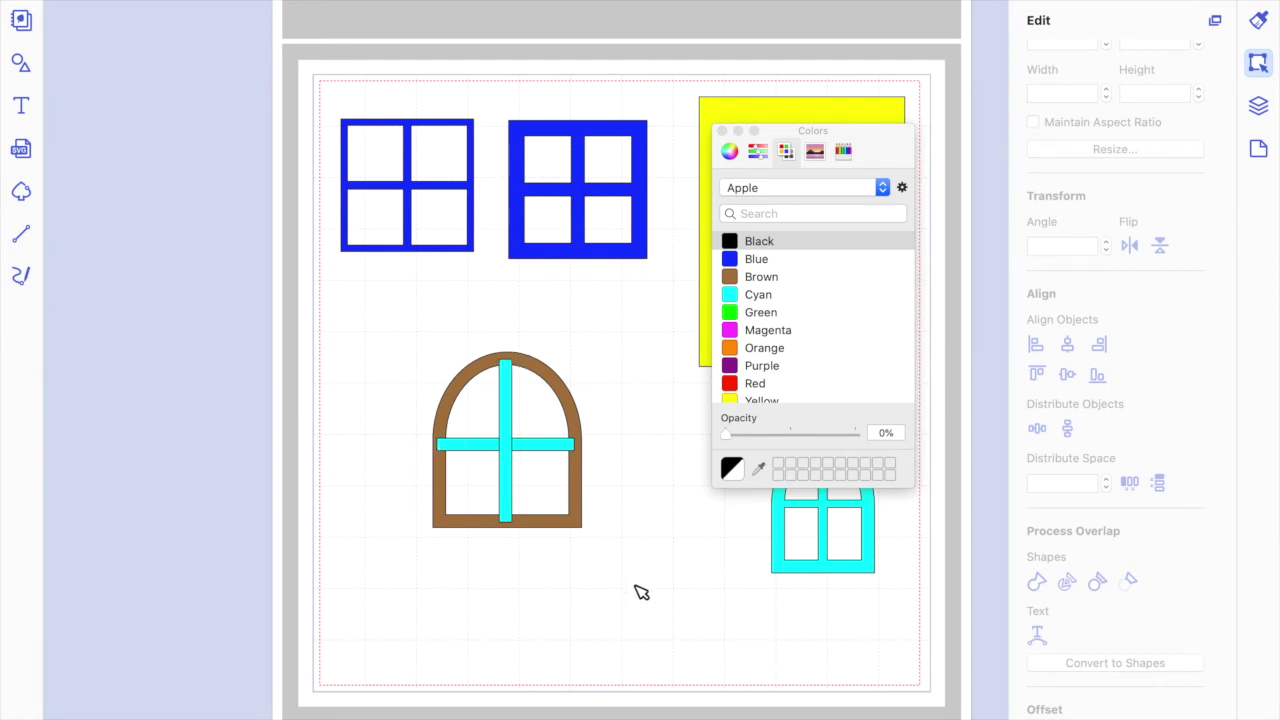
Weld the brown arched frame and both cyan bars into one window shape, and close the color palette.
{"action": "left_click_drag", "start_coordinate": [646, 590], "coordinate": [389, 376]}
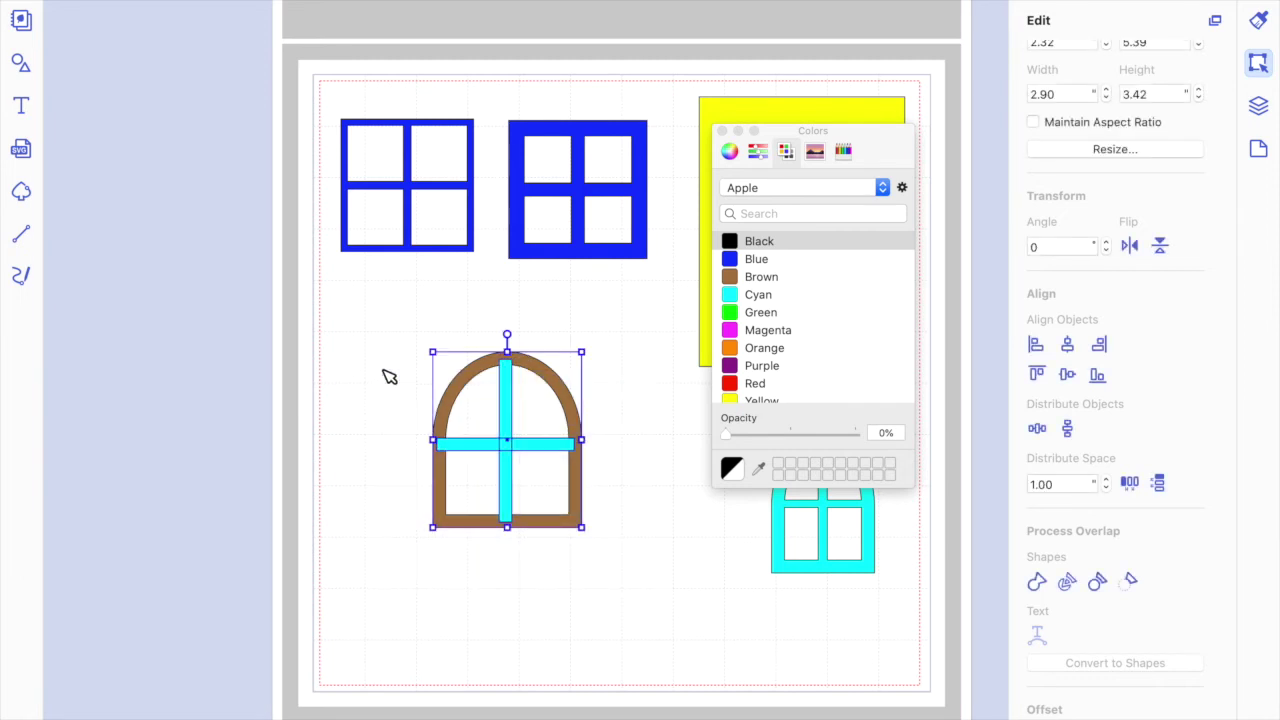
{"action": "left_click", "coordinate": [1035, 587]}
{"action": "left_click", "coordinate": [651, 637]}
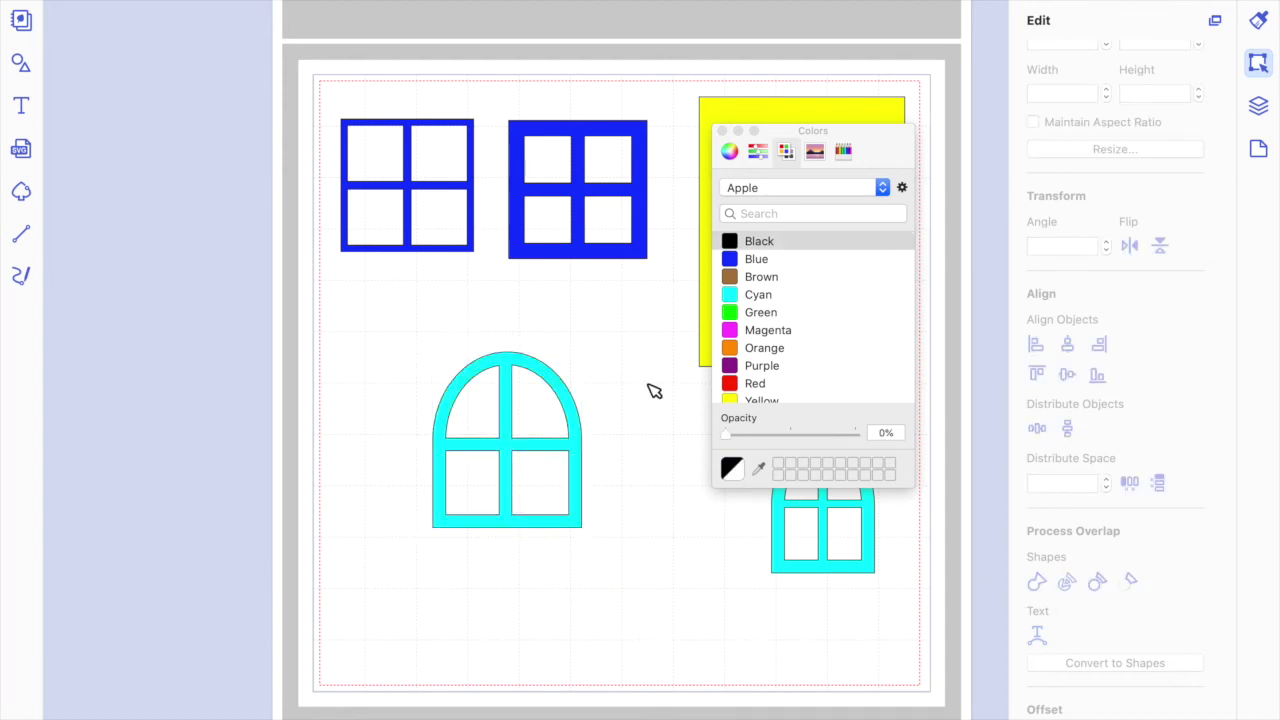
{"action": "left_click", "coordinate": [722, 131]}
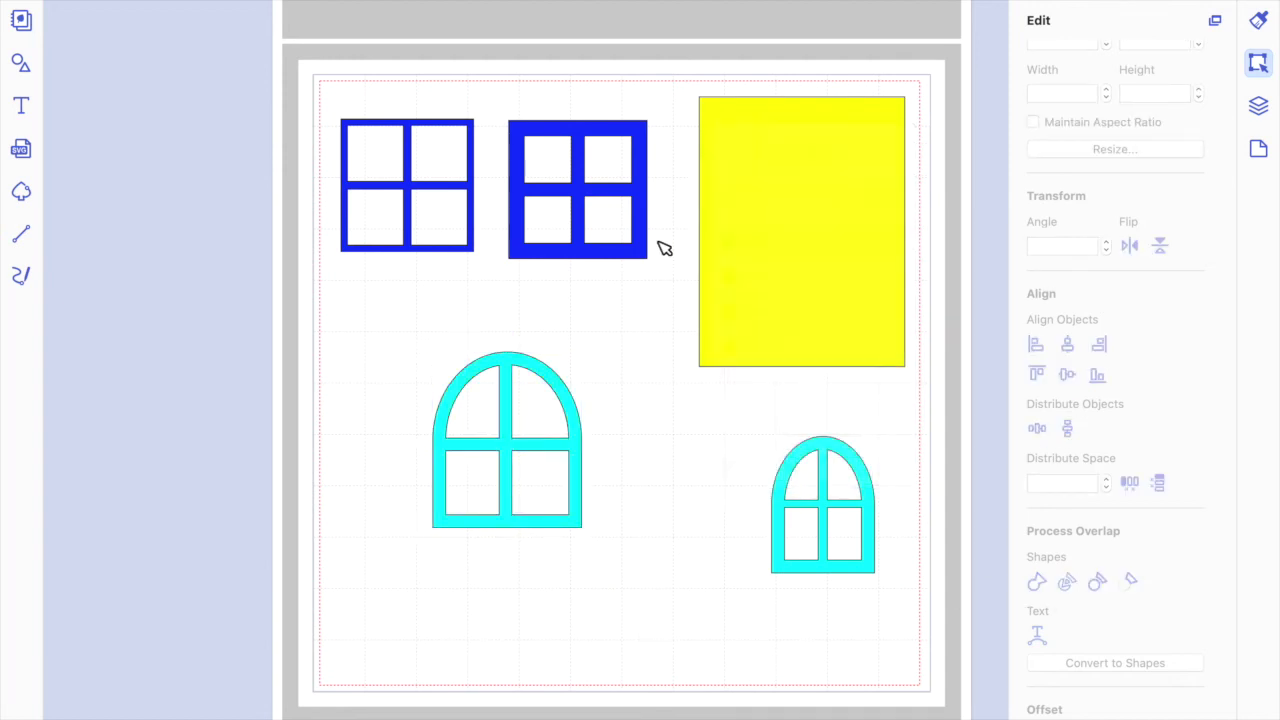
Place the two arched windows side by side and enlarge the smaller one to about 2.85 by 3.37 inches.
{"action": "left_click_drag", "start_coordinate": [512, 445], "coordinate": [455, 469]}
{"action": "left_click_drag", "start_coordinate": [834, 511], "coordinate": [625, 486]}
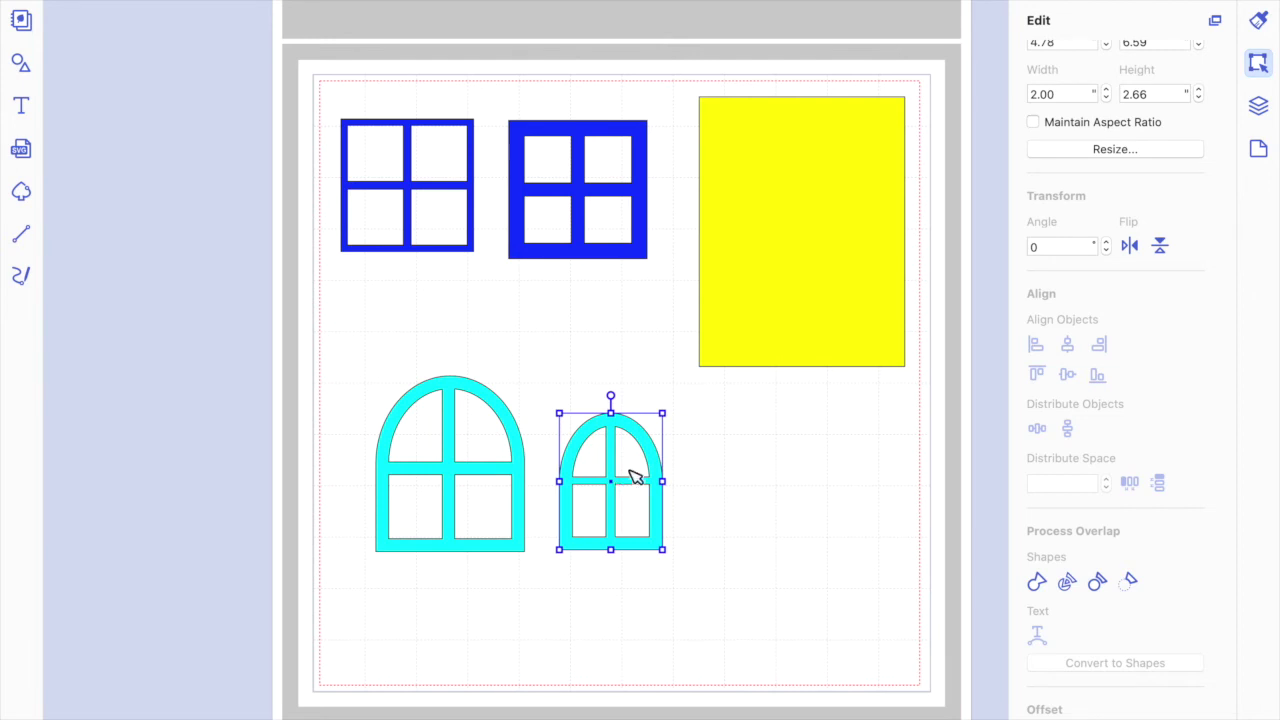
{"action": "left_click_drag", "start_coordinate": [663, 411], "coordinate": [706, 465]}
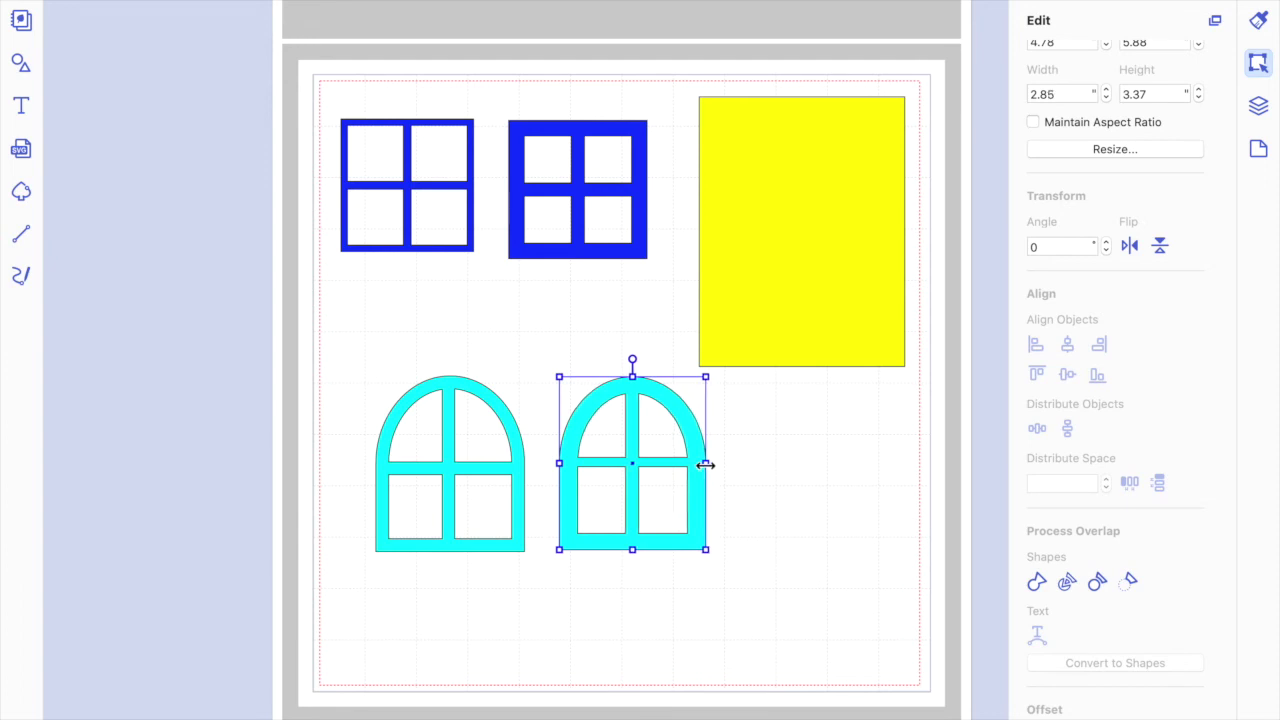
{"action": "left_click", "coordinate": [816, 471]}
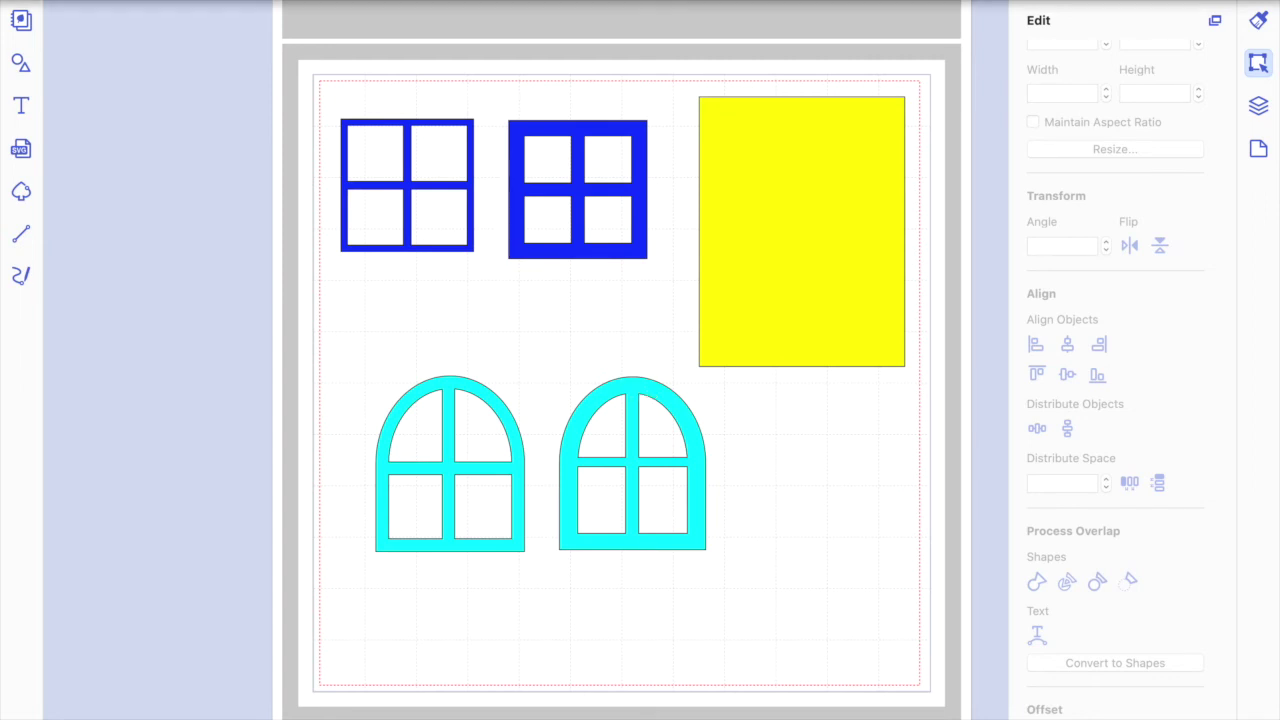
Save the project as Card windows in the Card windows folder, replacing the existing file.
{"action": "left_click", "coordinate": [260, 72]}
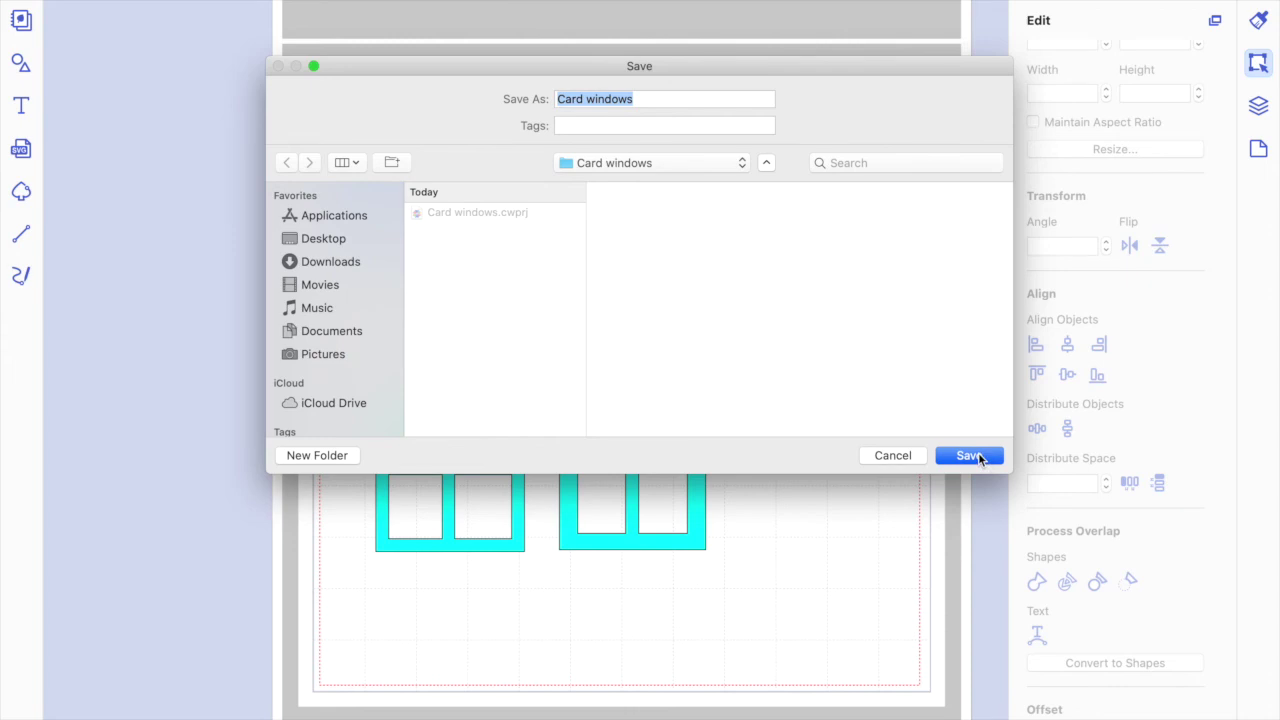
{"action": "left_click", "coordinate": [969, 455]}
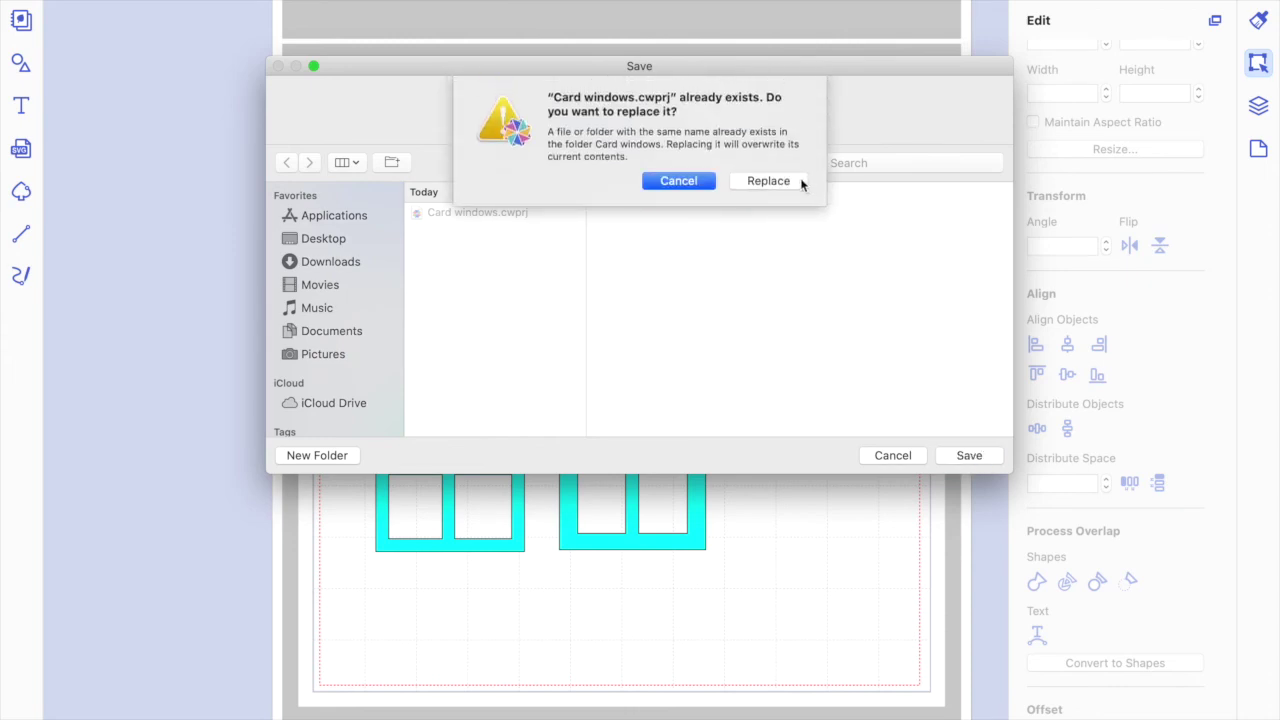
{"action": "left_click", "coordinate": [798, 182]}
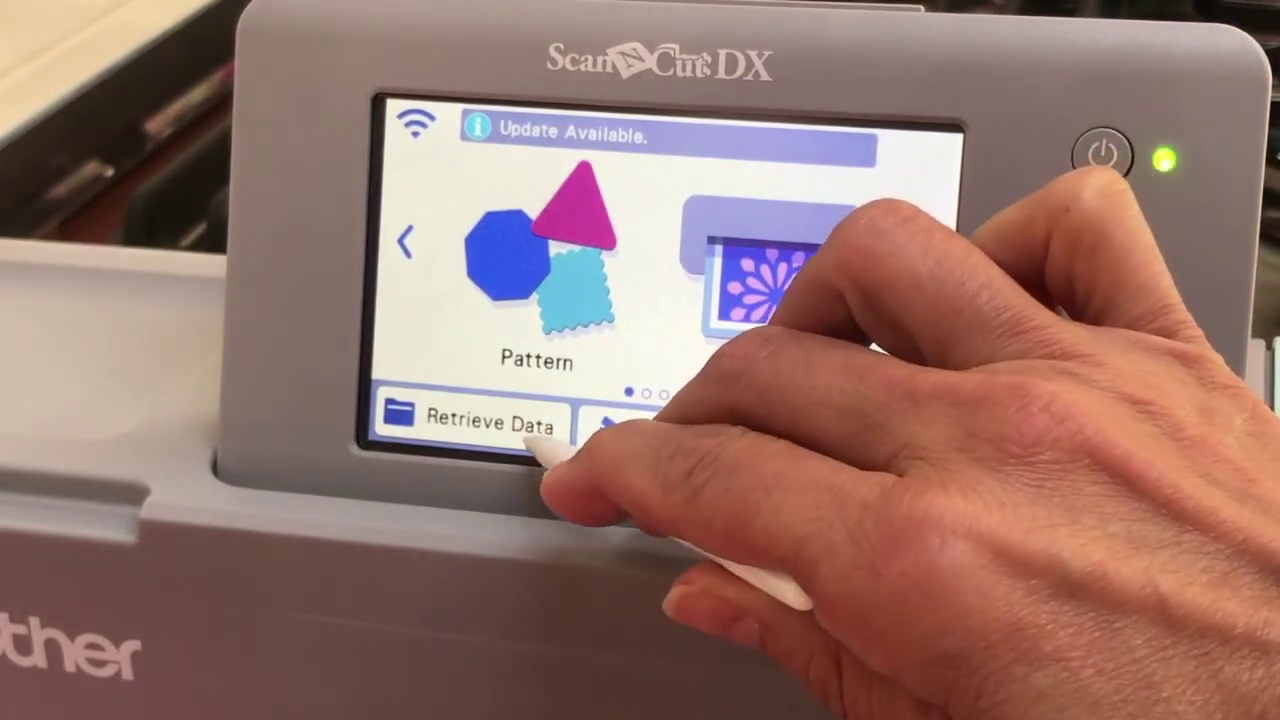
{"action": "left_click", "coordinate": [540, 424]}
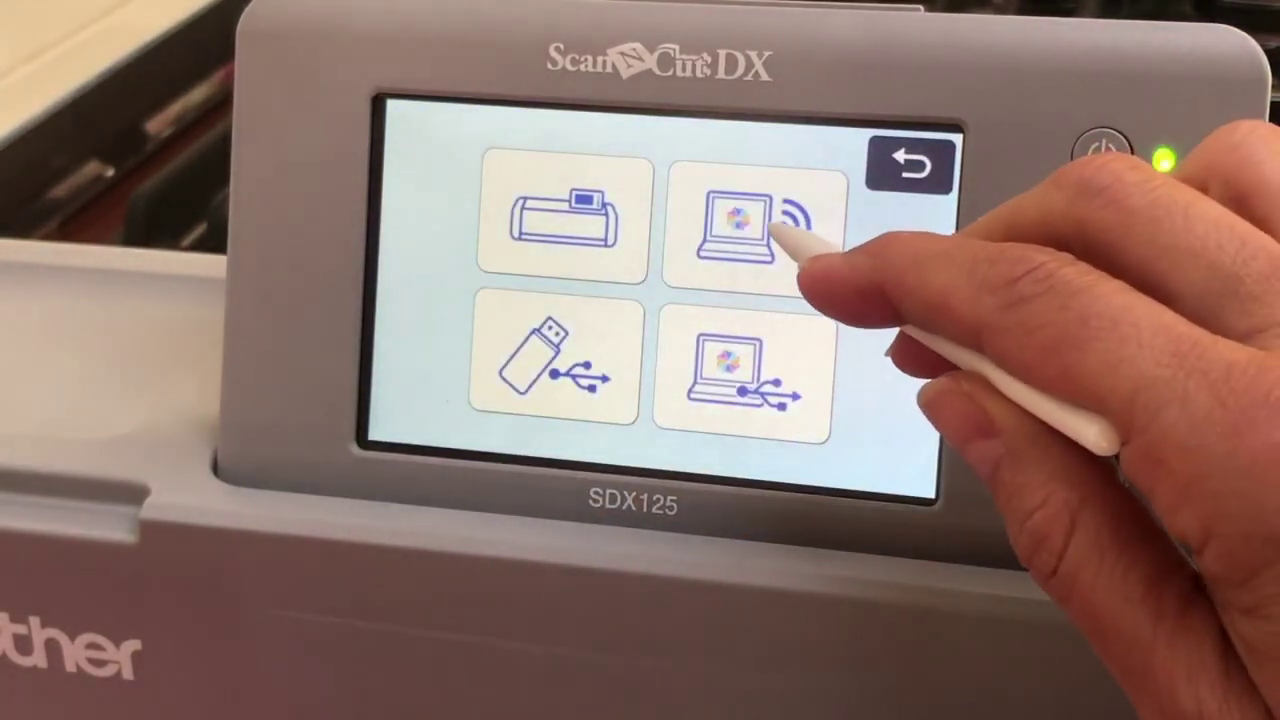
{"action": "left_click", "coordinate": [790, 235]}
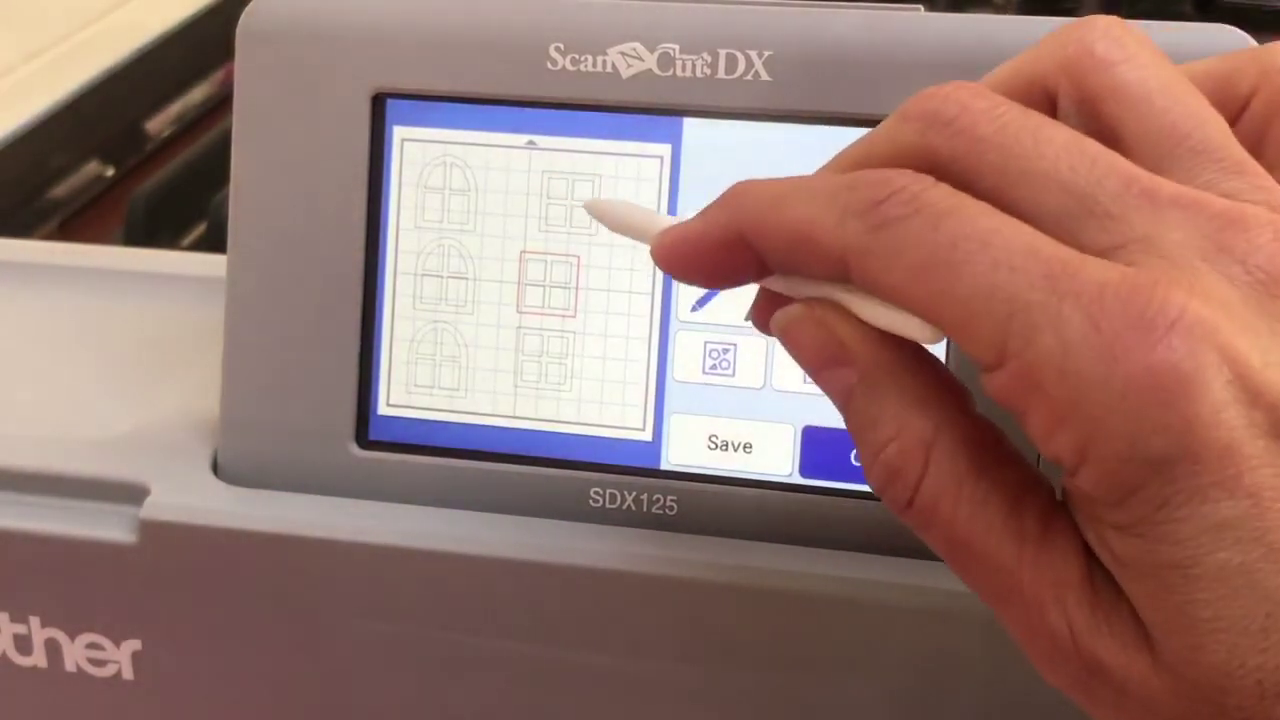
{"action": "left_click_drag", "start_coordinate": [584, 212], "coordinate": [548, 205]}
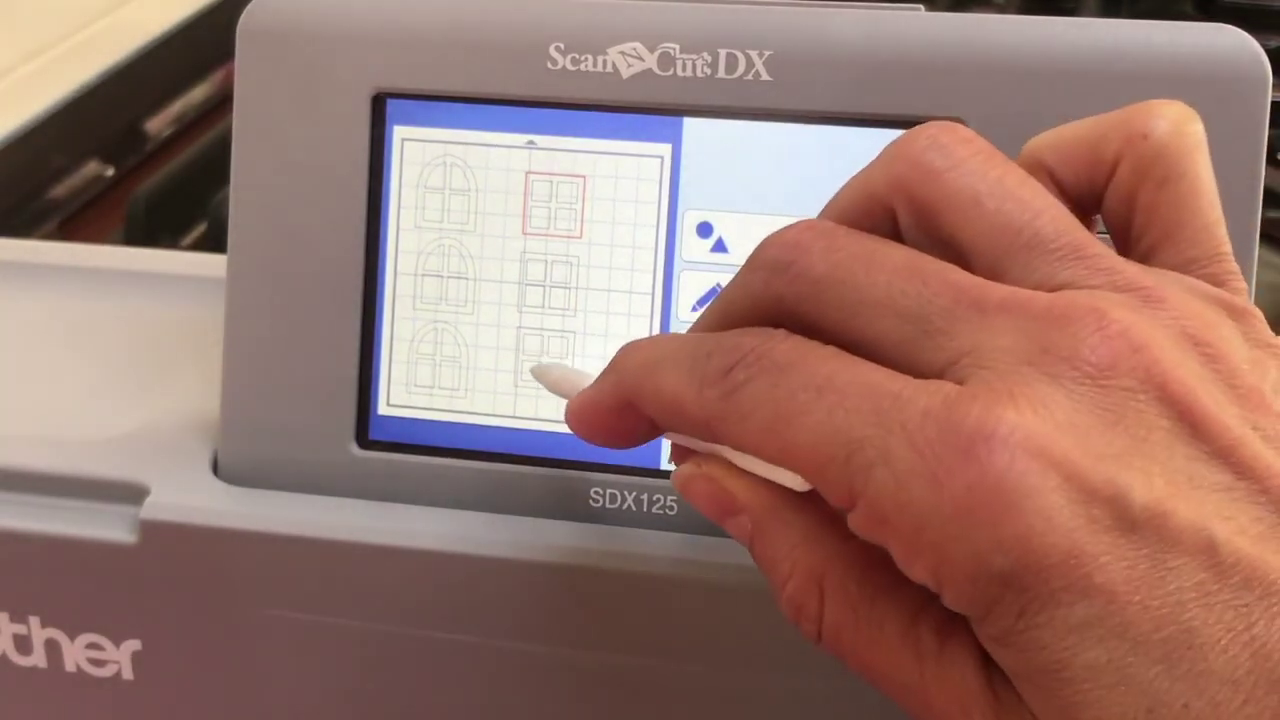
{"action": "left_click_drag", "start_coordinate": [527, 375], "coordinate": [507, 378]}
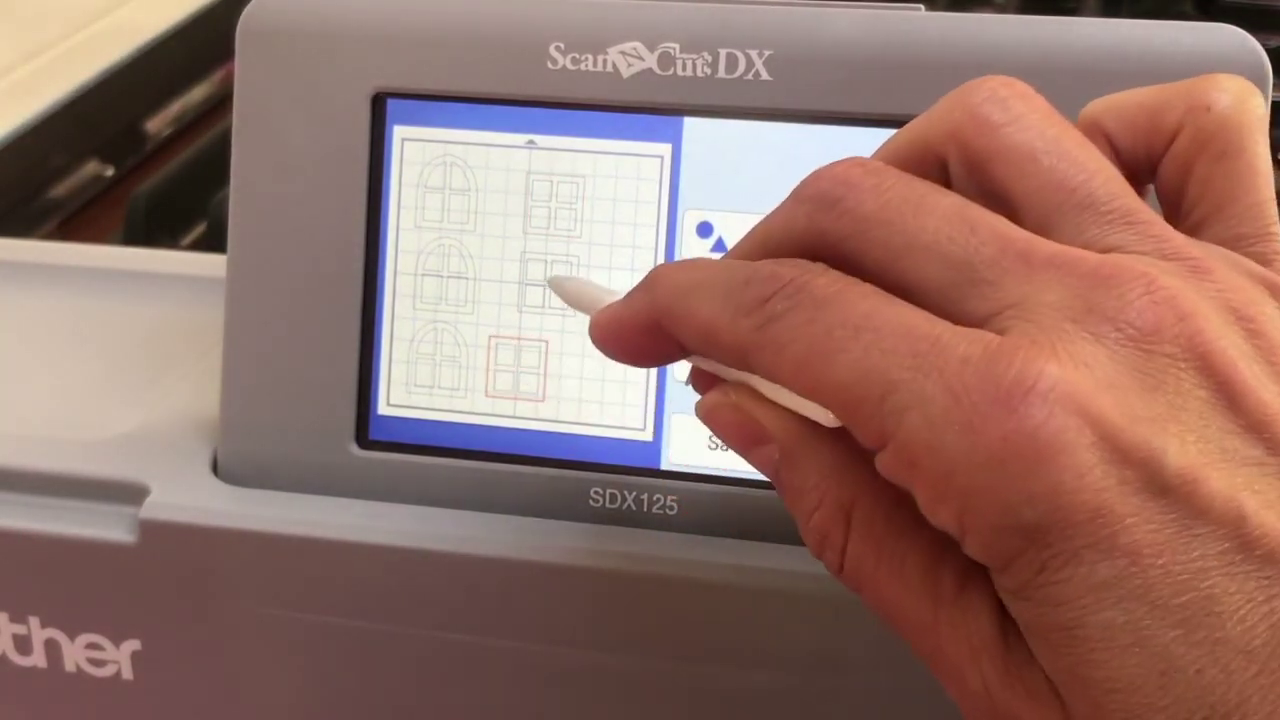
{"action": "left_click_drag", "start_coordinate": [560, 286], "coordinate": [525, 290]}
{"action": "left_click_drag", "start_coordinate": [565, 200], "coordinate": [538, 203]}
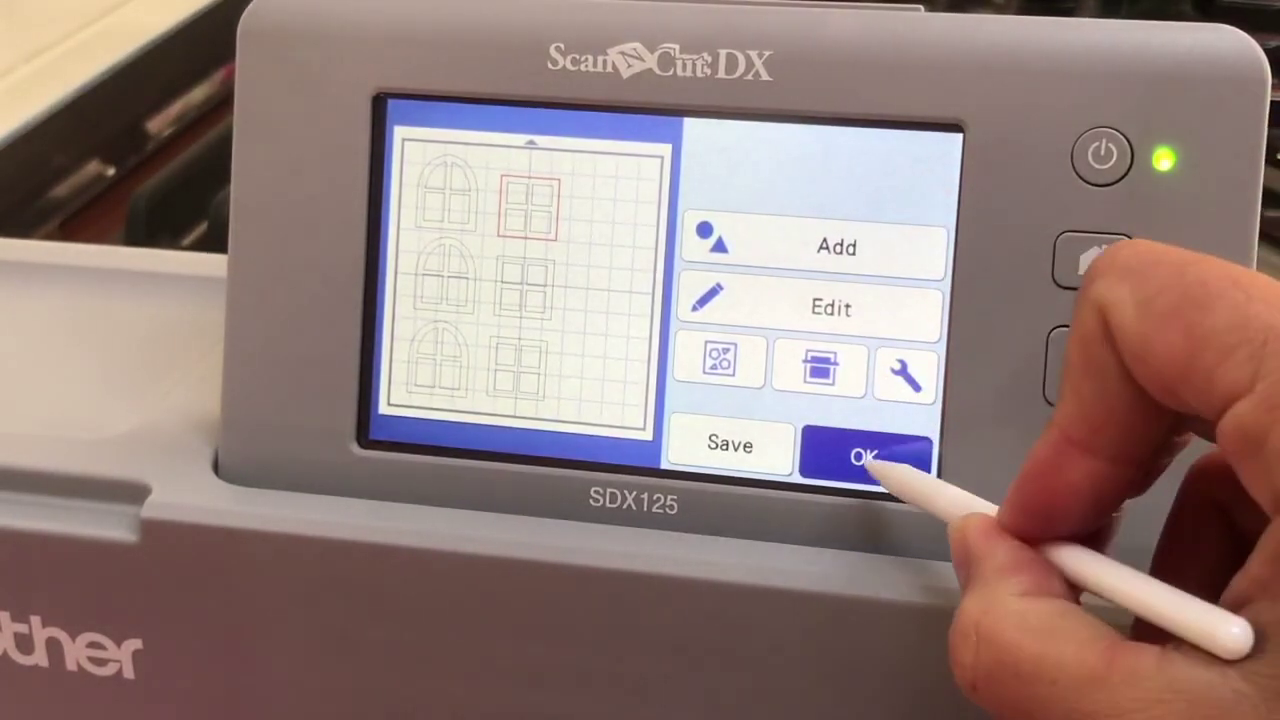
{"action": "left_click", "coordinate": [876, 457]}
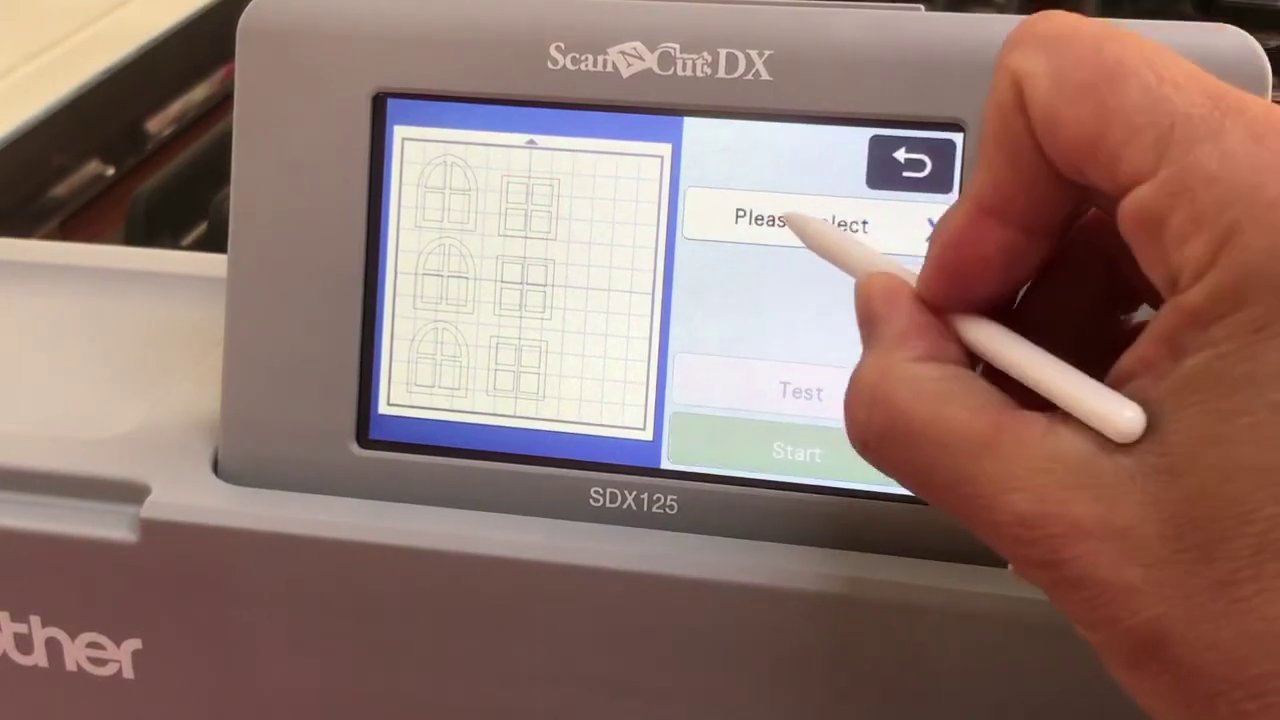
{"action": "left_click", "coordinate": [790, 226]}
{"action": "left_click", "coordinate": [700, 215]}
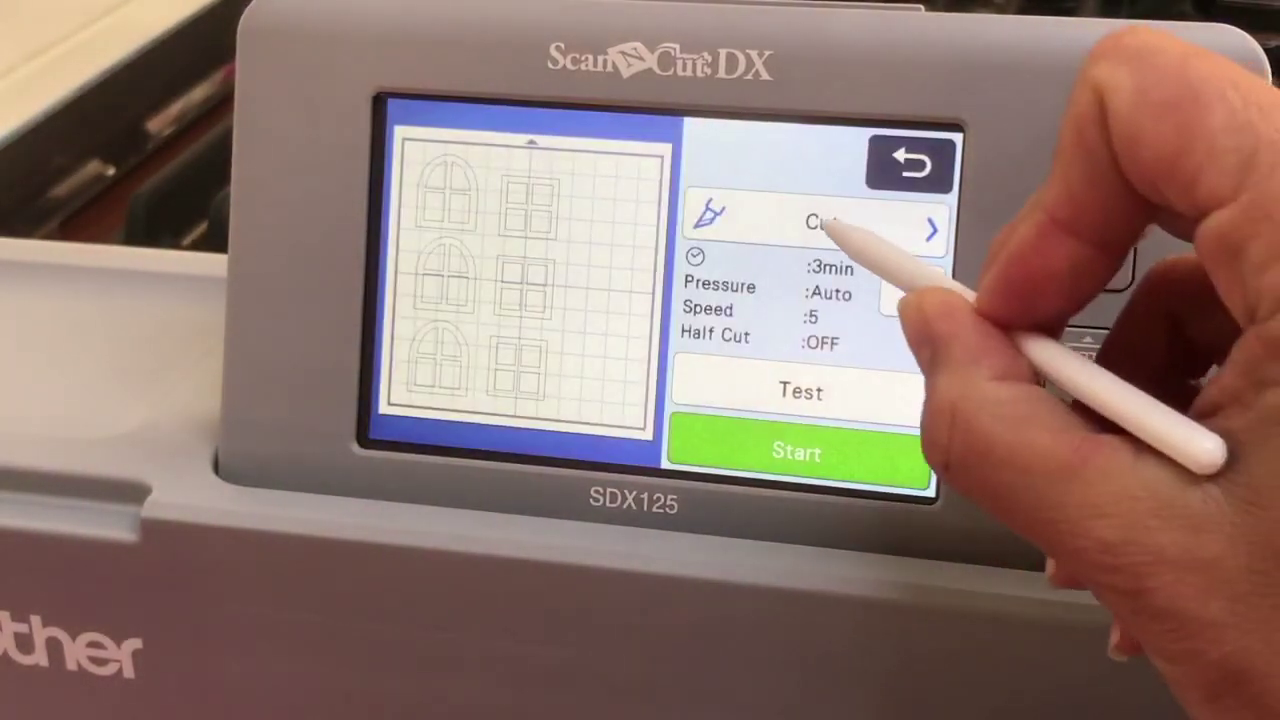
{"action": "left_click", "coordinate": [830, 452]}
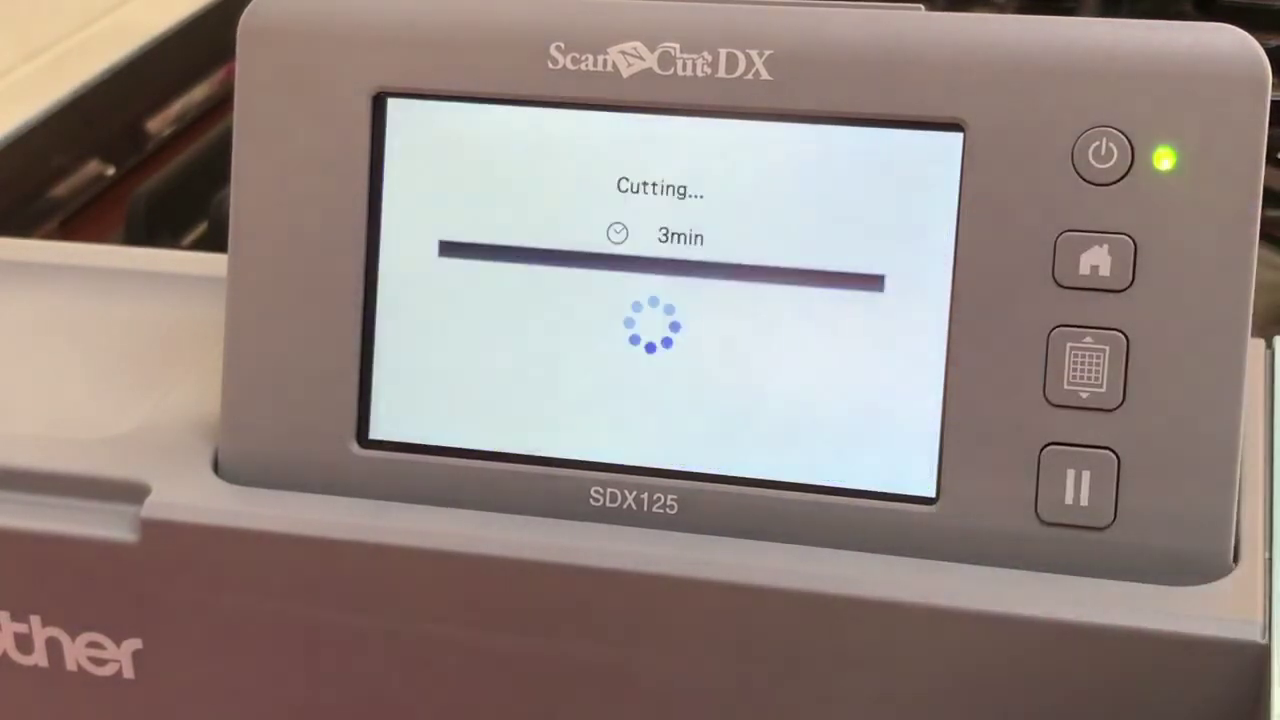